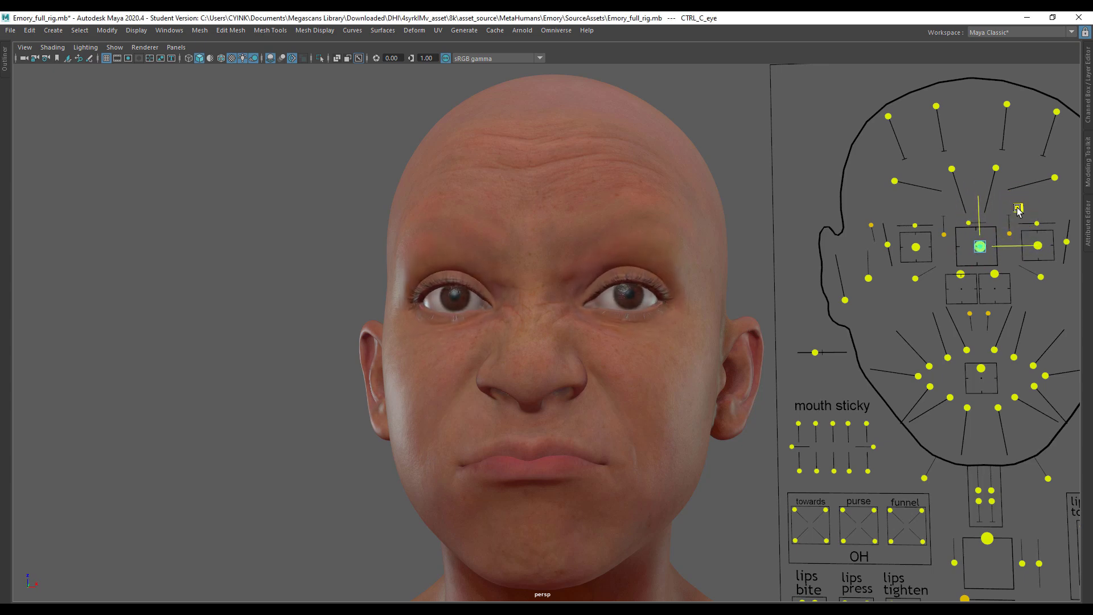
Step: Pose the character's face by repositioning the central jaw, mouth and eye controls on the facial rig board
left_click(988, 538)
left_click_drag(952, 576, 960, 540)
left_click(981, 369)
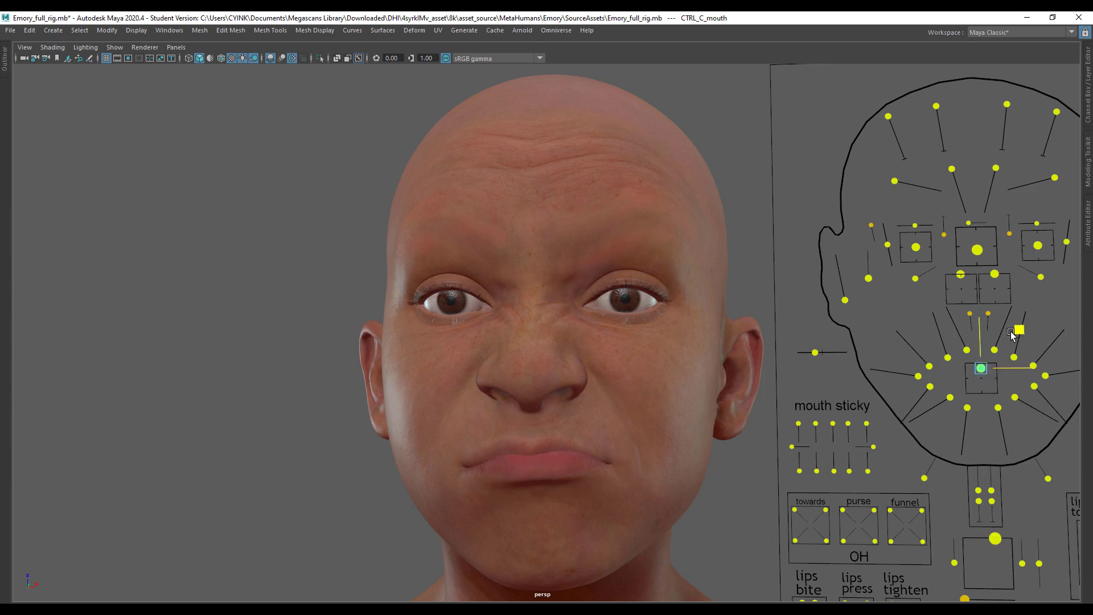
mouse_move(994, 371)
left_mouse_down()
mouse_move(995, 381)
mouse_move(1019, 383)
mouse_move(992, 362)
mouse_move(1003, 360)
left_mouse_up()
left_click_drag(831, 434, 829, 447, "alt")
scroll(829, 450, "up", 1)
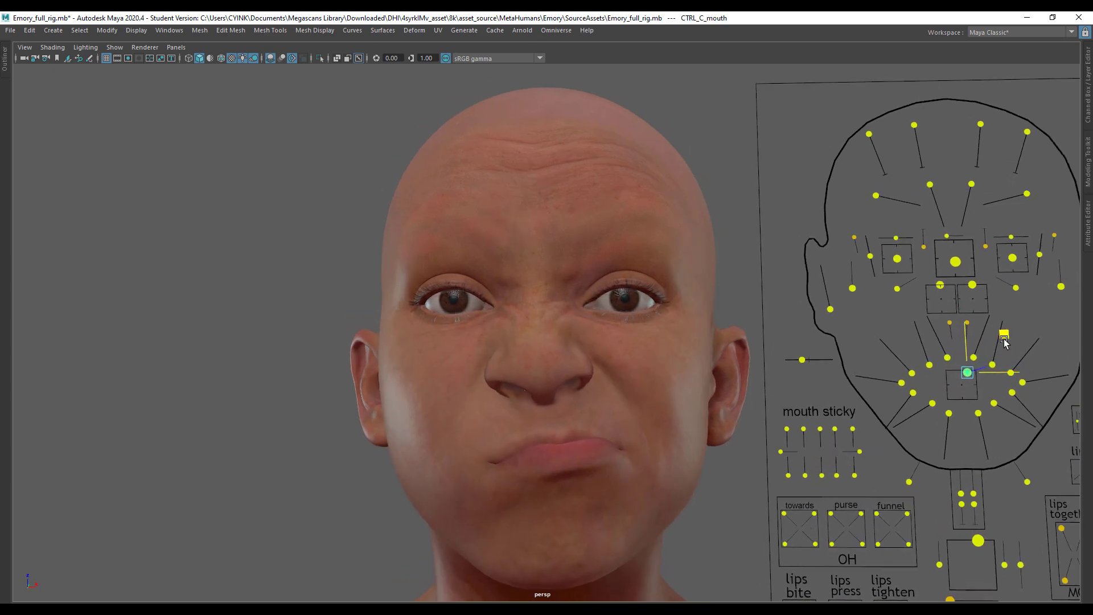
left_click(956, 261)
left_click_drag(950, 228, 943, 208)
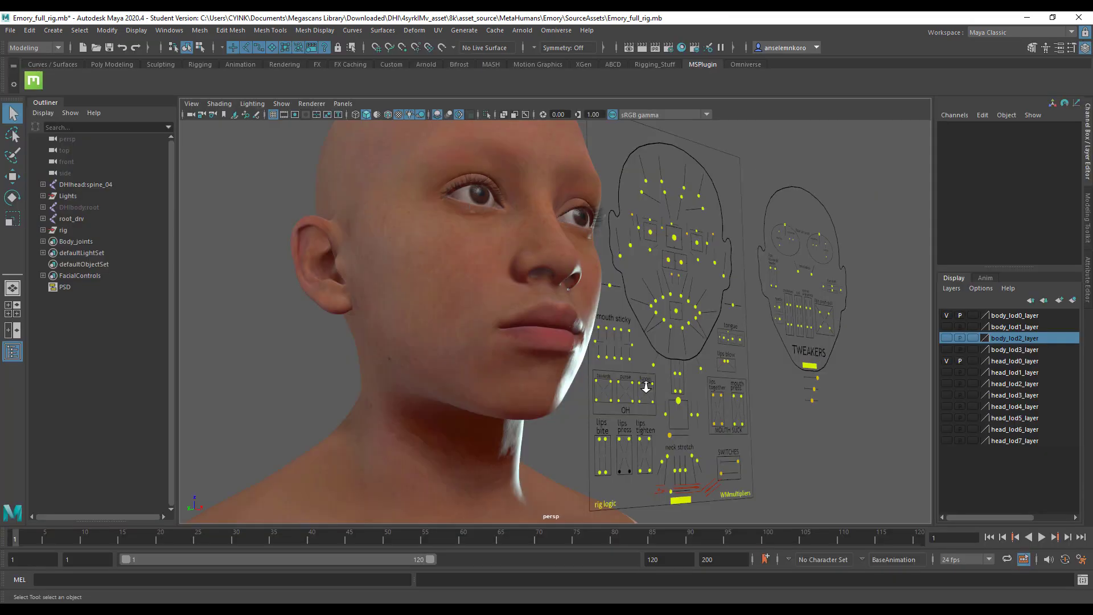
Step: Examine the neutral, textured head beside its rig logic and tweaker control boards from the side and the front
scroll(643, 336, "down", 6)
left_click_drag(730, 383, 711, 403, "alt")
middle_click_drag(714, 353, 698, 498, "alt")
right_click_drag(699, 498, 780, 454, "alt")
left_click_drag(781, 454, 746, 423, "alt")
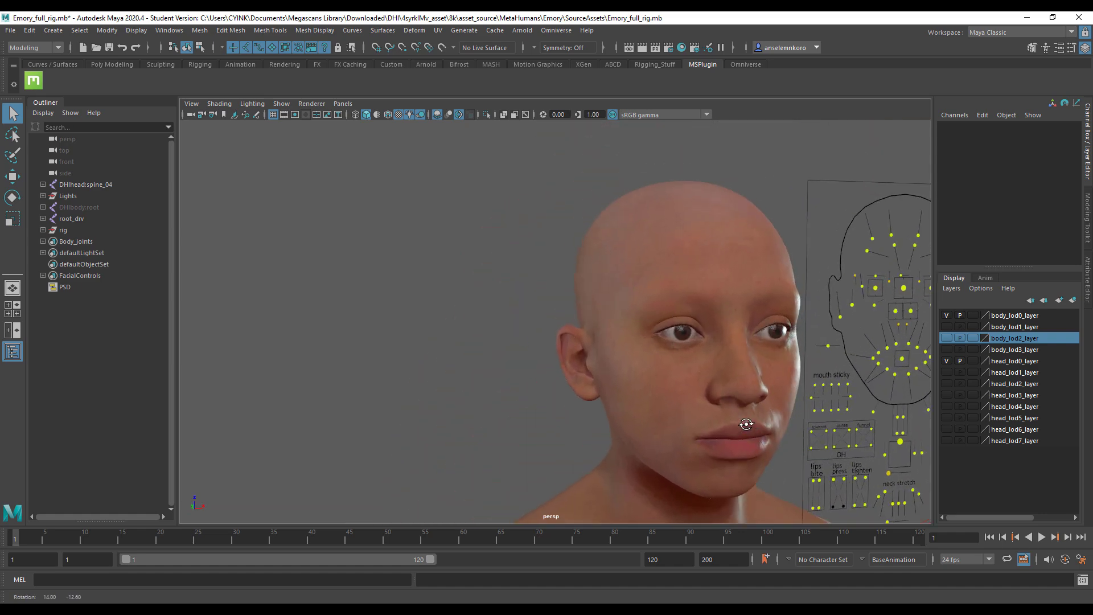
middle_click_drag(800, 433, 652, 381, "alt")
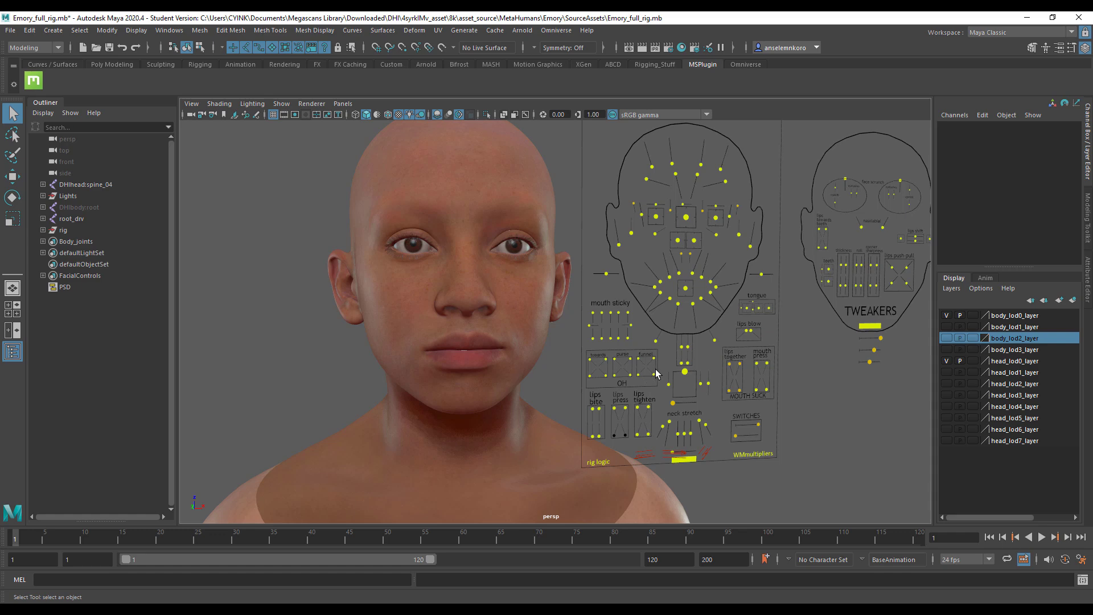
Step: Switch to Quixel Bridge, browse the MetaHuman presets and select the Aoi preset
key("alt+Tab")
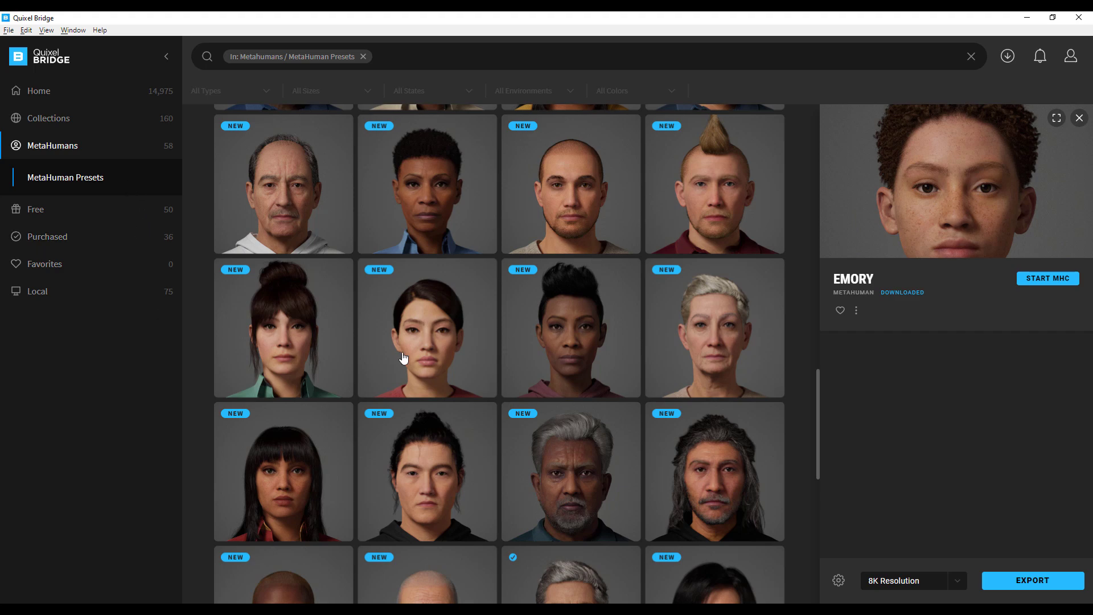
scroll(402, 359, "up", 10)
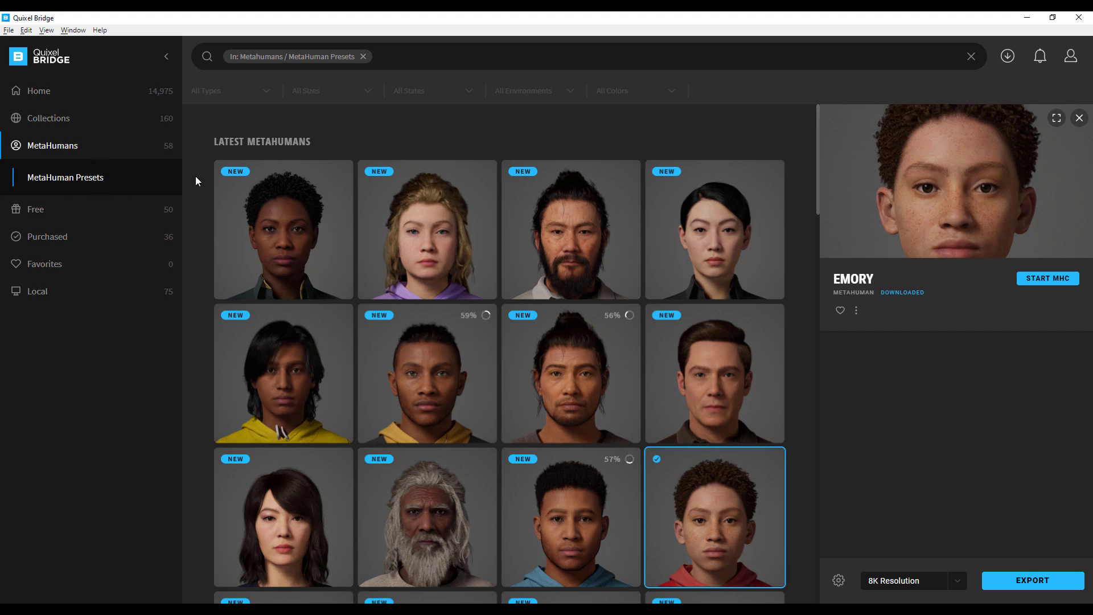
scroll(373, 214, "down", 15)
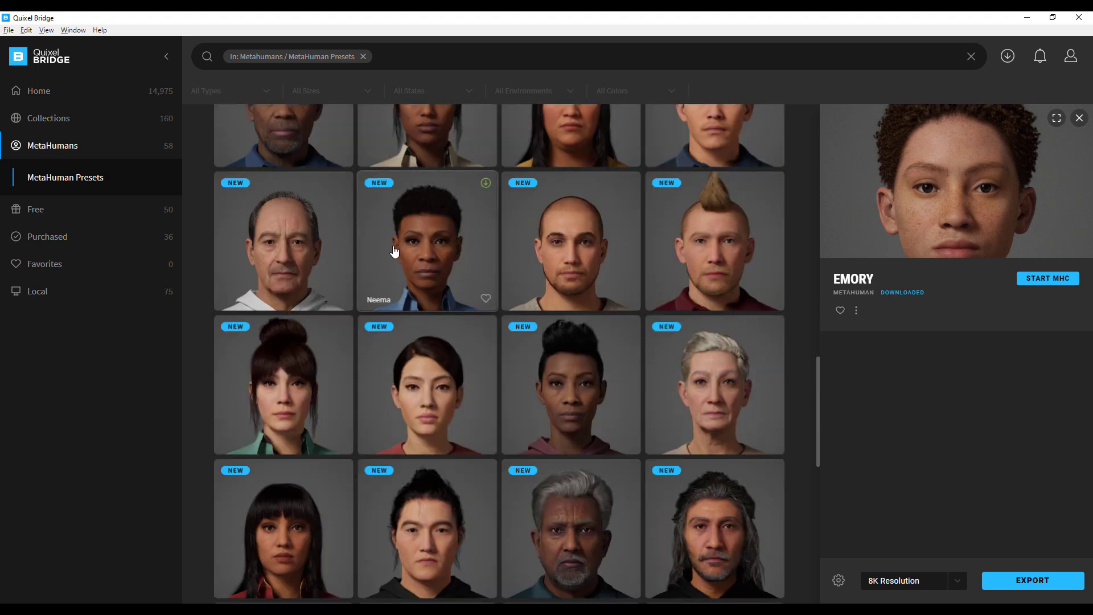
scroll(392, 250, "down", 10)
scroll(391, 248, "up", 12)
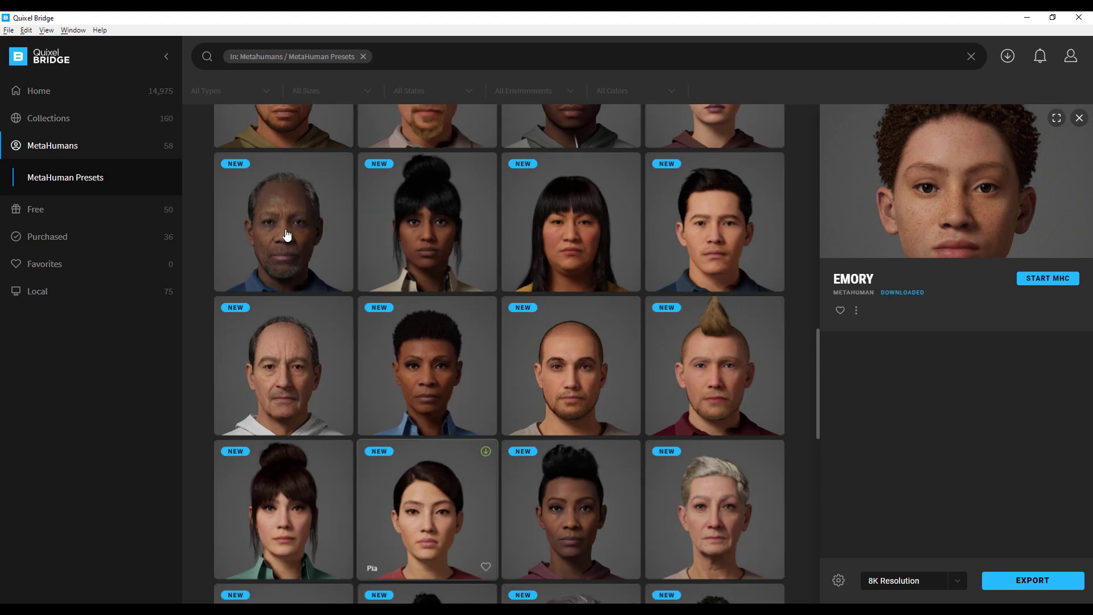
scroll(503, 405, "up", 5)
scroll(549, 395, "up", 5)
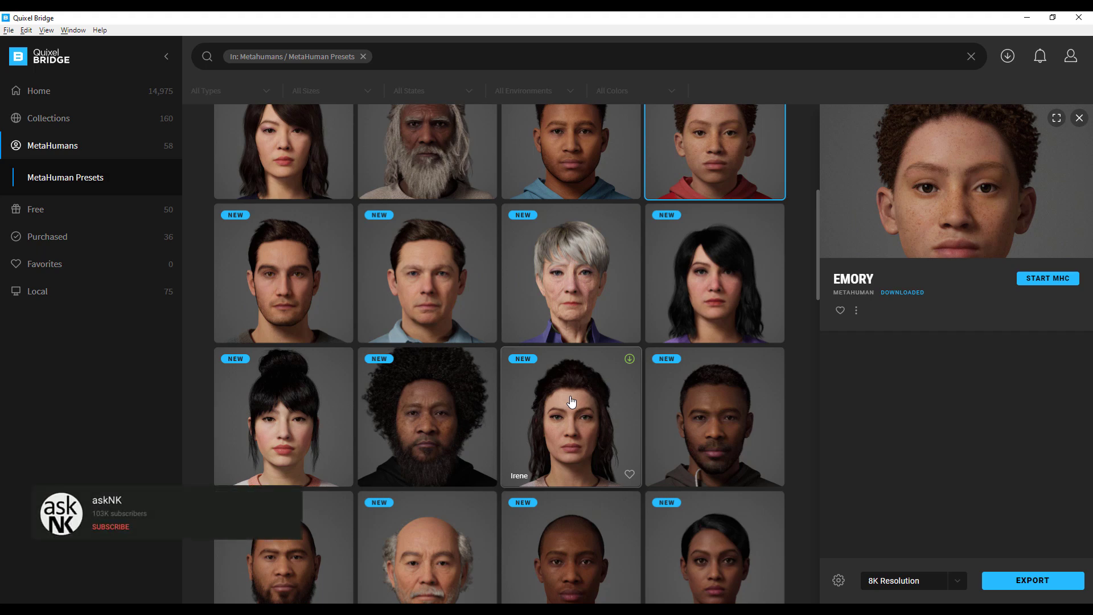
scroll(569, 391, "up", 4)
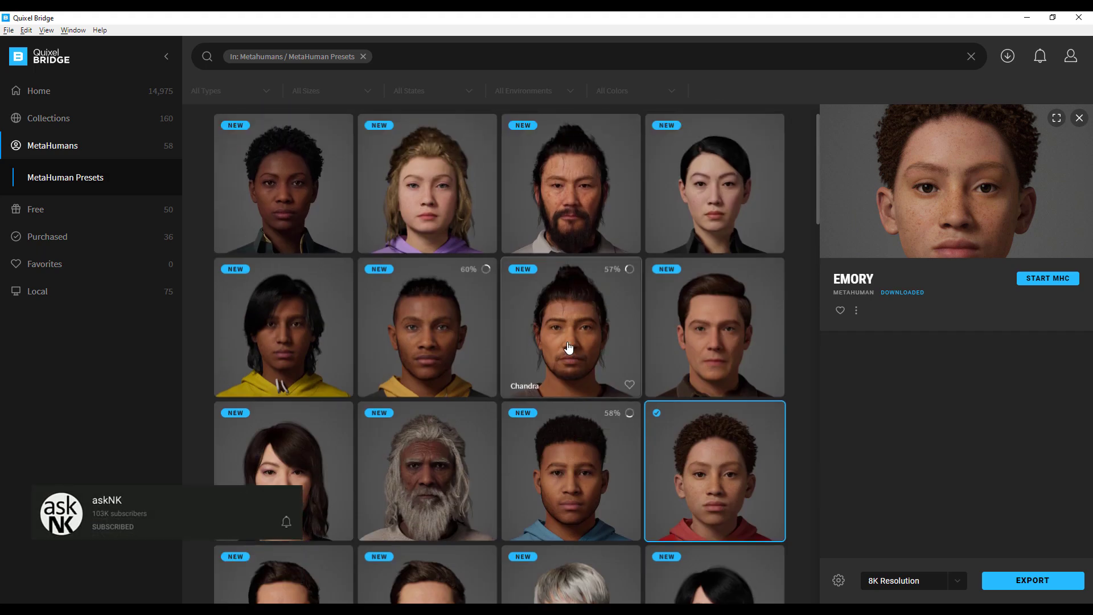
scroll(568, 348, "up", 2)
left_click(593, 246)
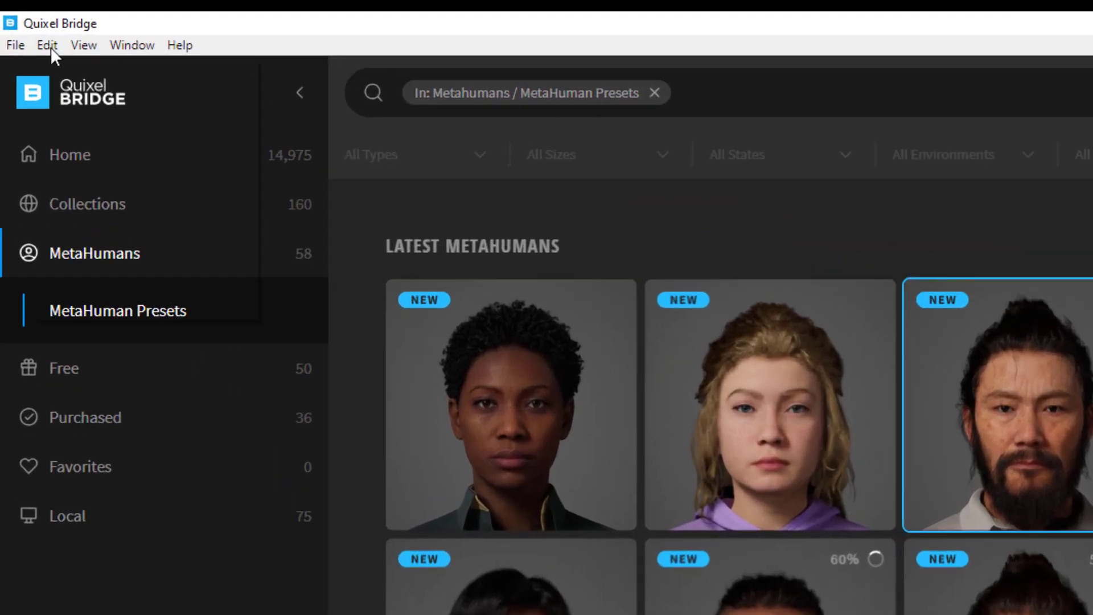
Step: Download the Cinema 4D, Houdini and Clarisse export plugins through the plugin manager and close it
left_click(26, 29)
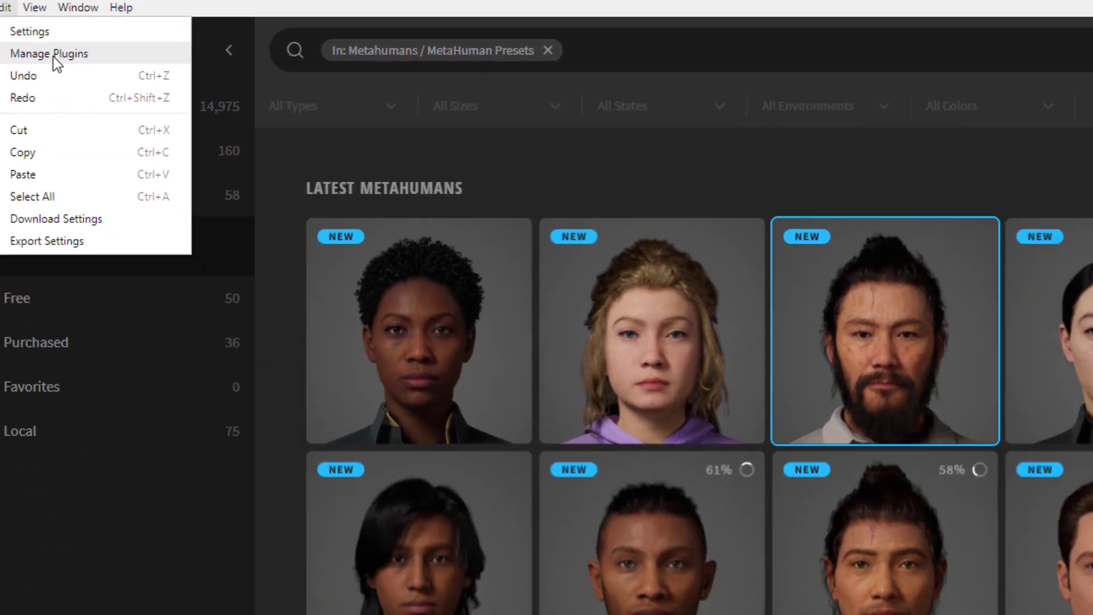
left_click(125, 116)
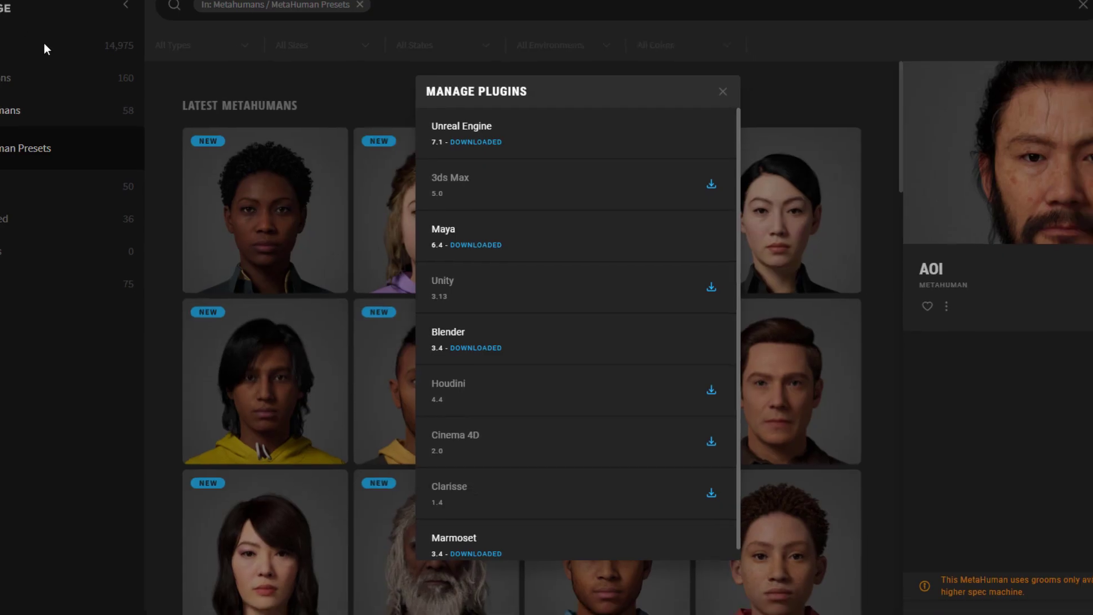
scroll(494, 161, "down", 1)
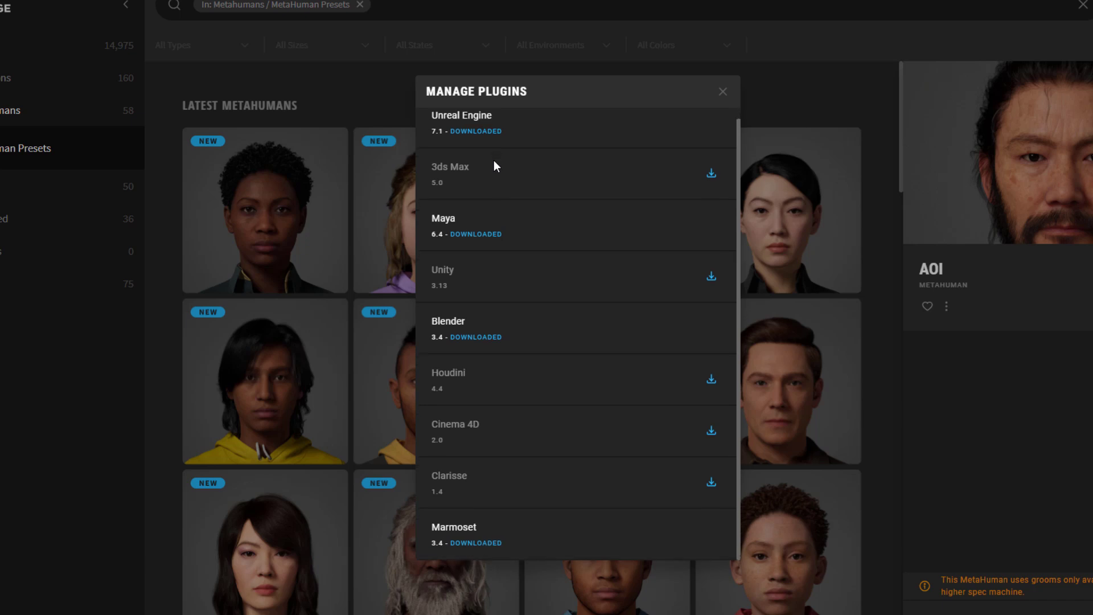
left_click(711, 431)
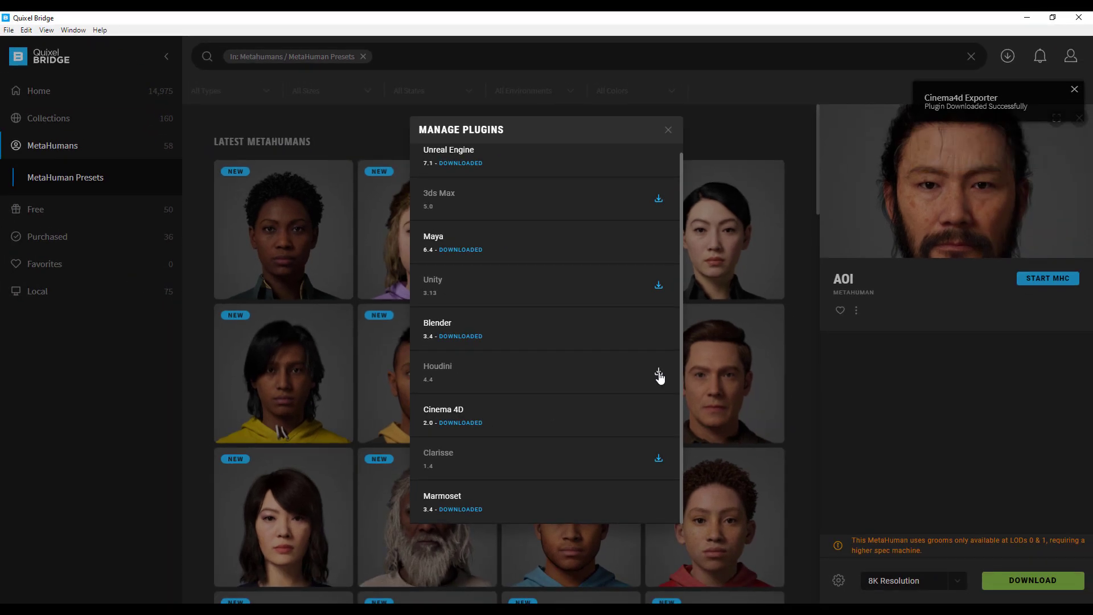
left_click(659, 374)
left_click(665, 459)
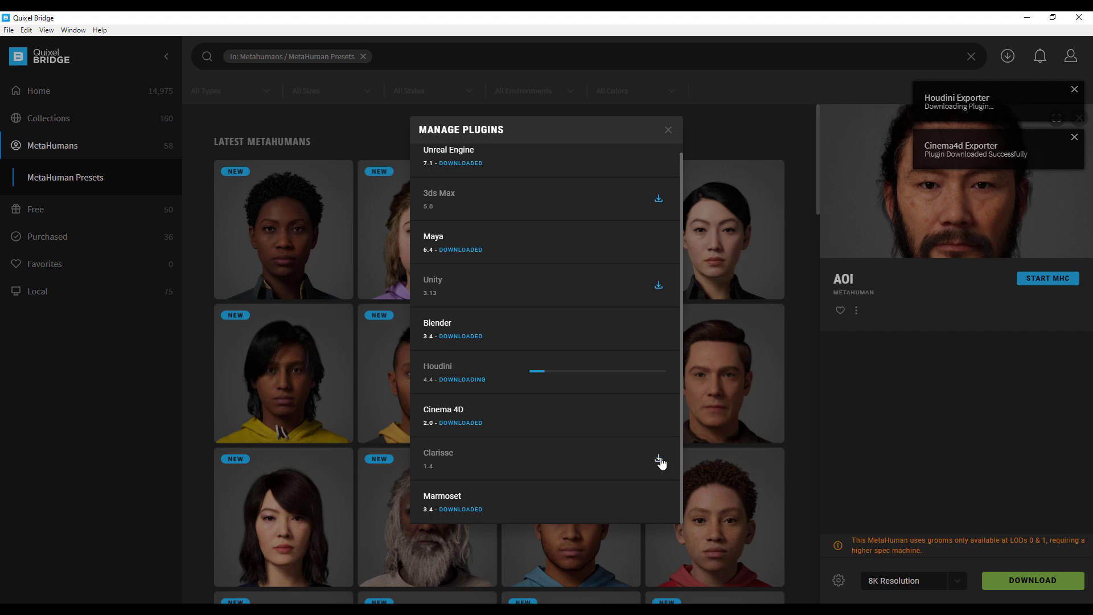
scroll(605, 445, "up", 1)
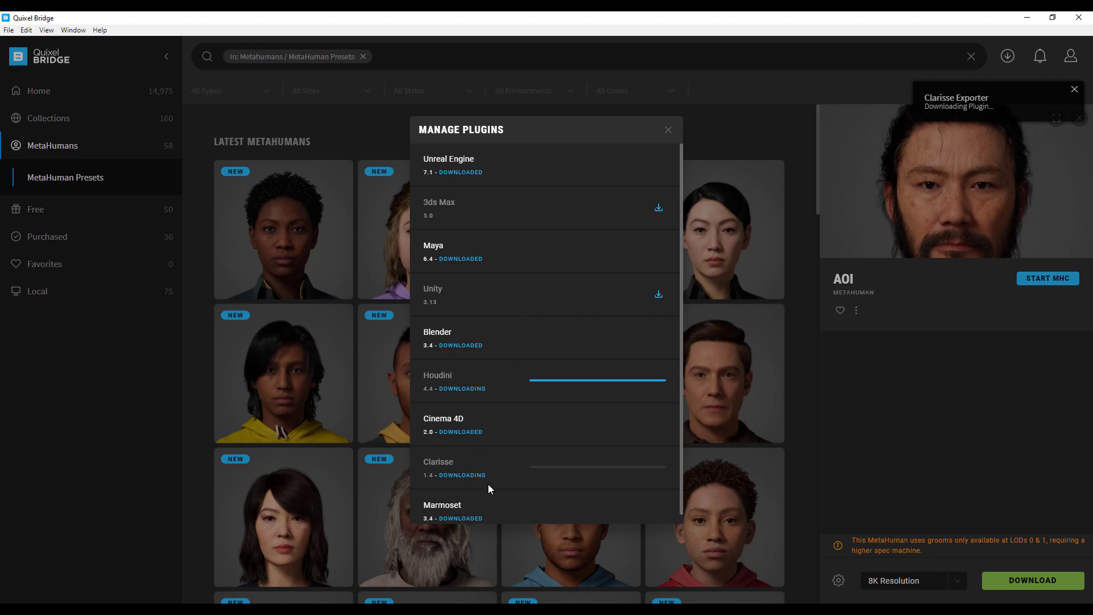
left_click(668, 131)
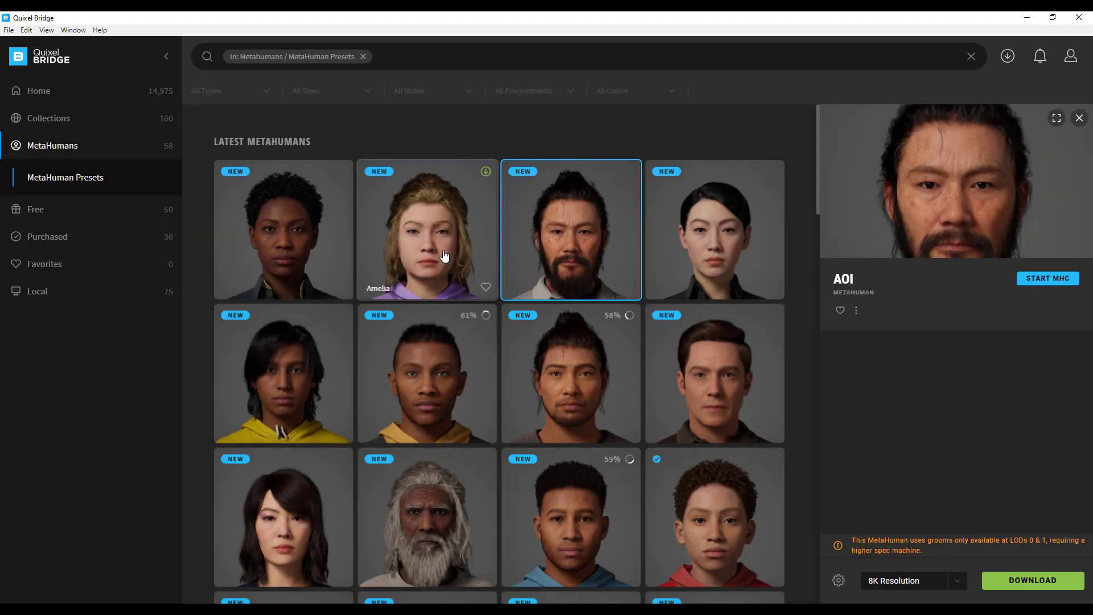
Step: Choose Source Asset as the MetaHumans format in the model download settings and check the available Megascans formats
left_click(839, 580)
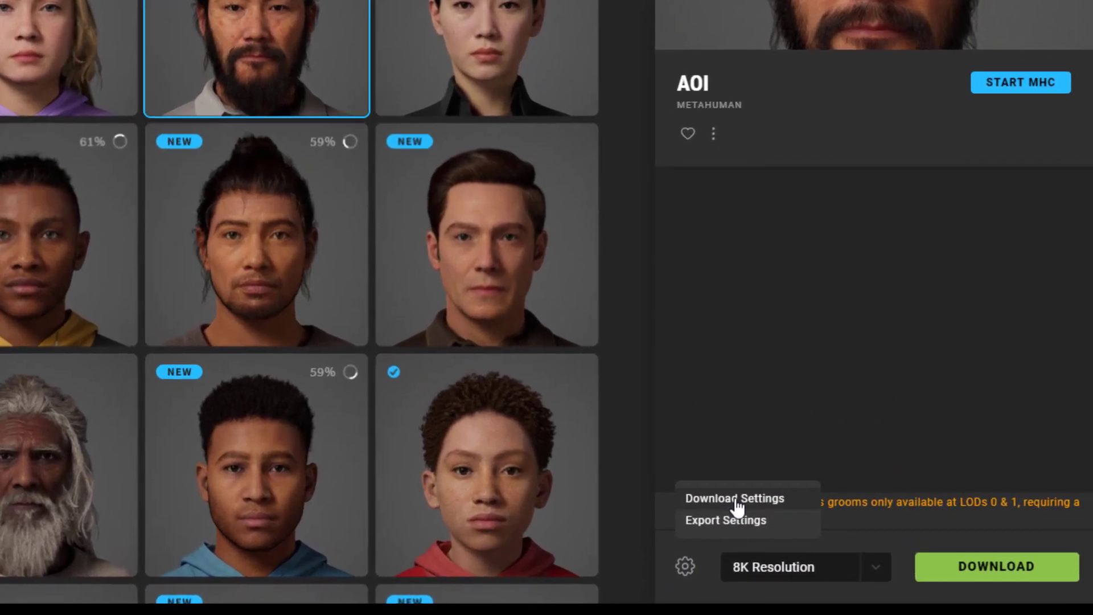
left_click(870, 538)
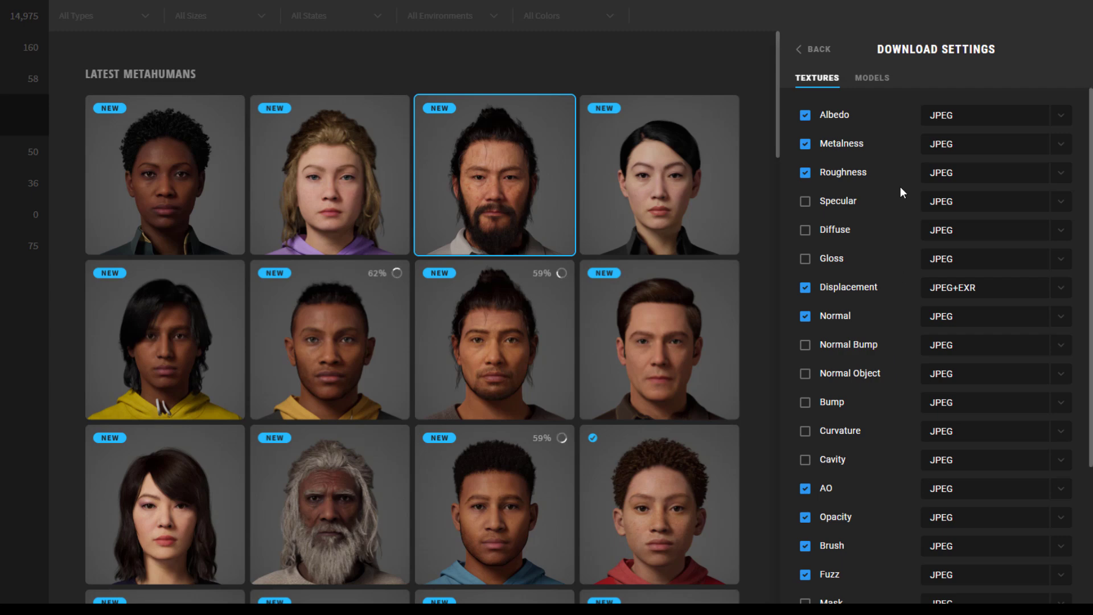
left_click(875, 76)
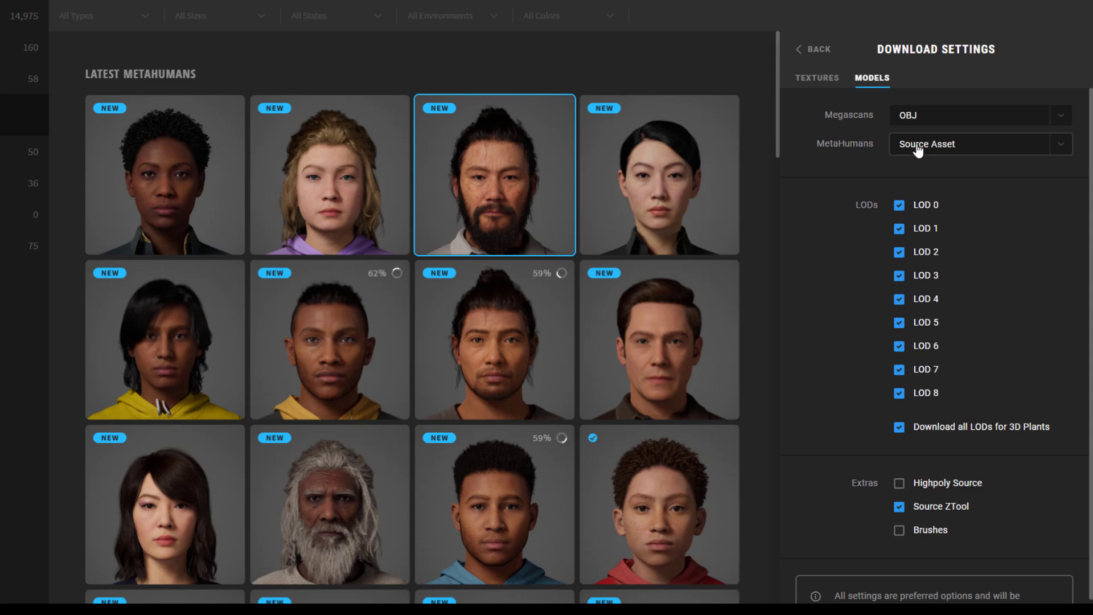
left_click(965, 149)
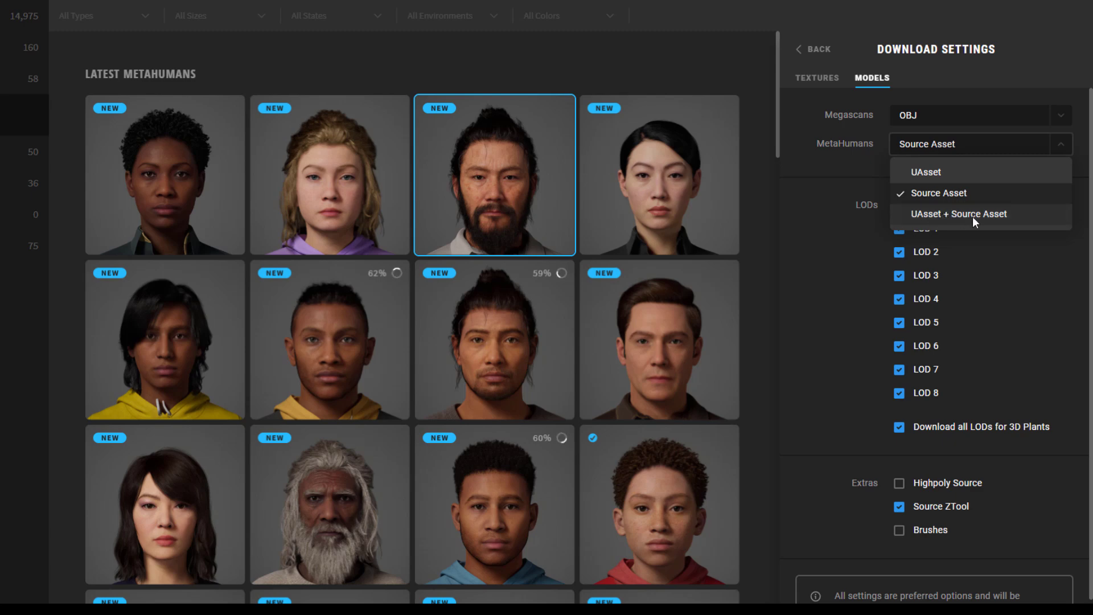
left_click(918, 194)
scroll(761, 399, "down", 5)
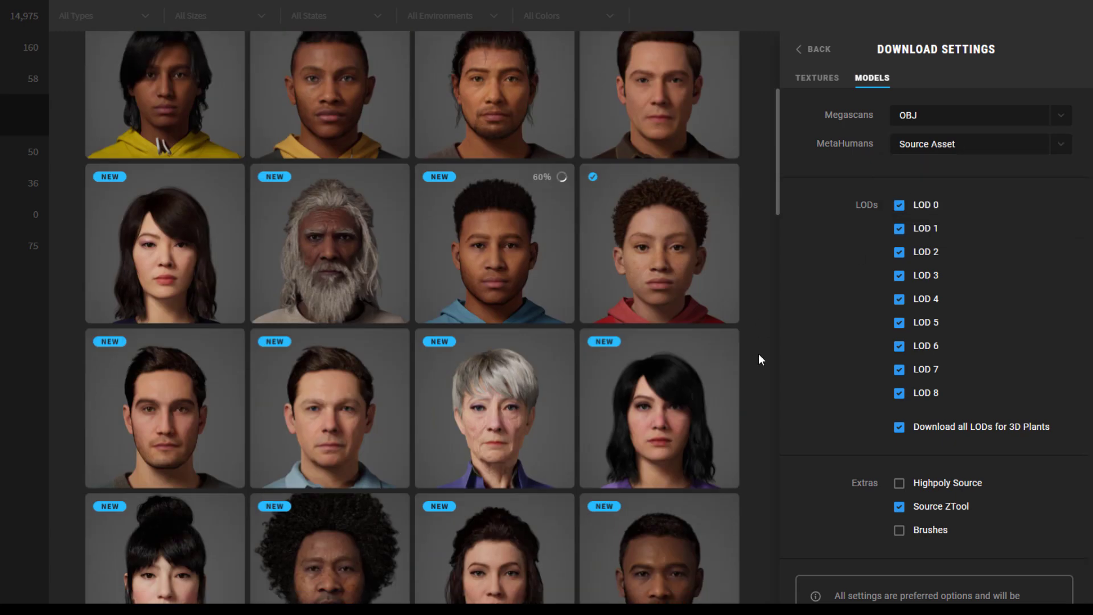
left_click(943, 127)
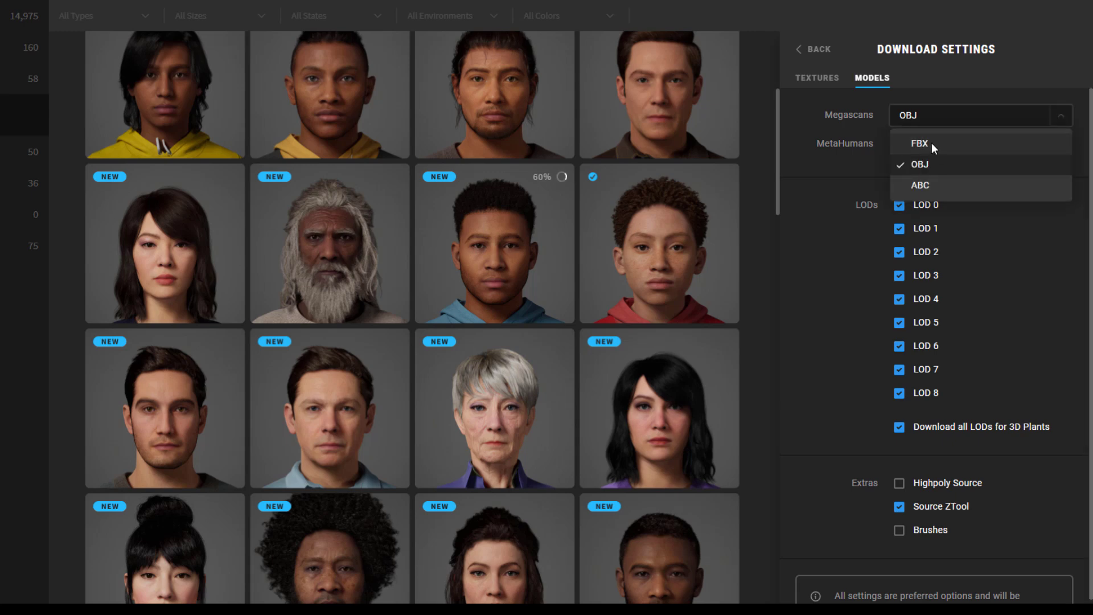
left_click(836, 177)
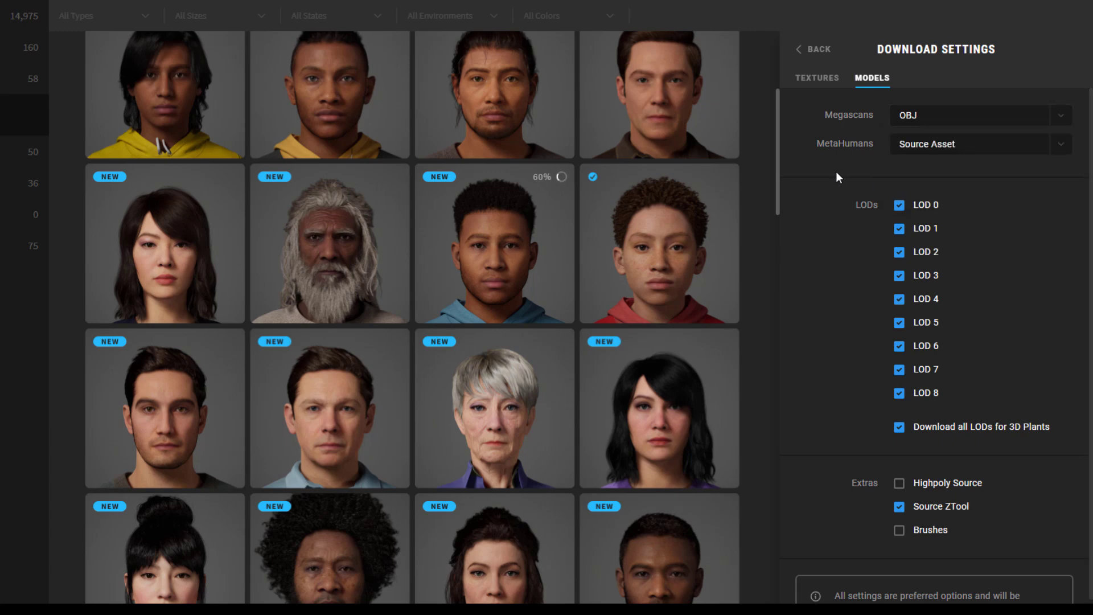
Step: Select the Emory MetaHuman and leave the download settings to show its export options
left_click(665, 213)
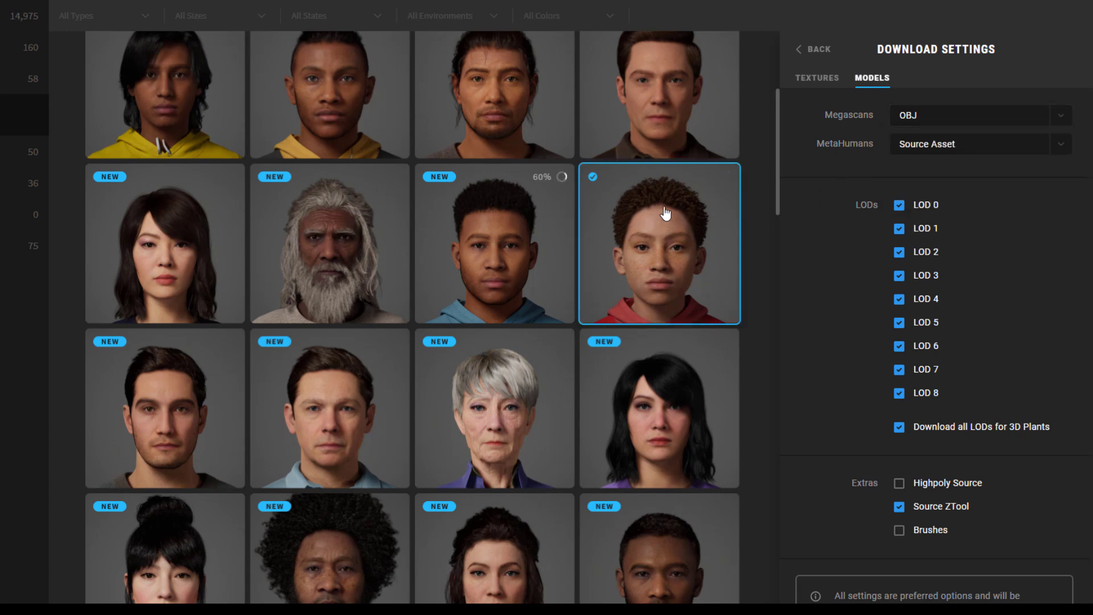
left_click(800, 53)
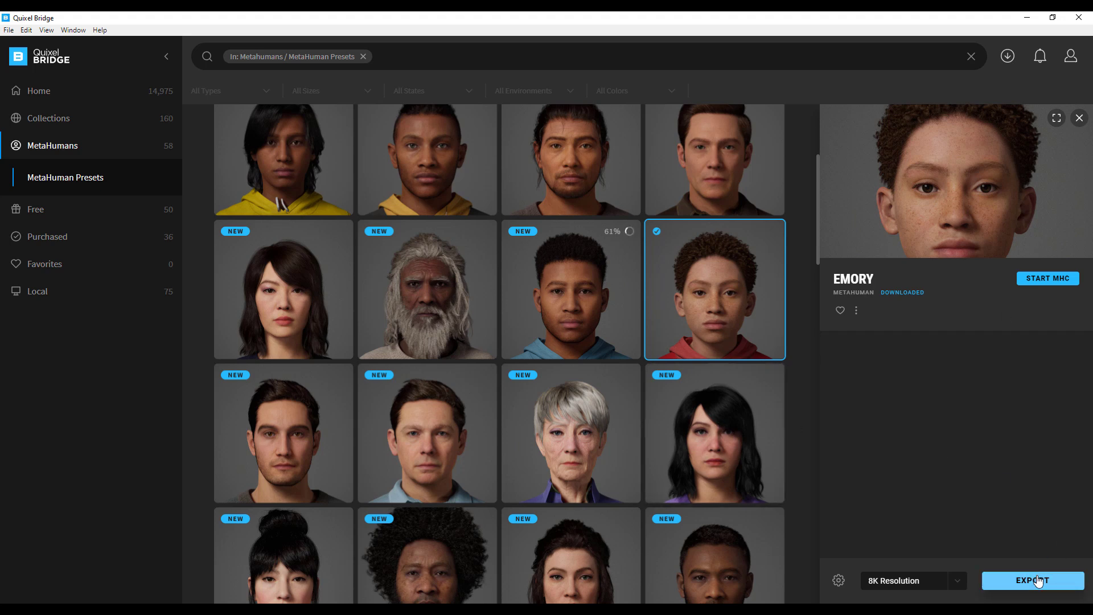
Step: Switch to Maya 2022 with the untextured rigged character and deselect the mouth corner control
key("alt+Tab")
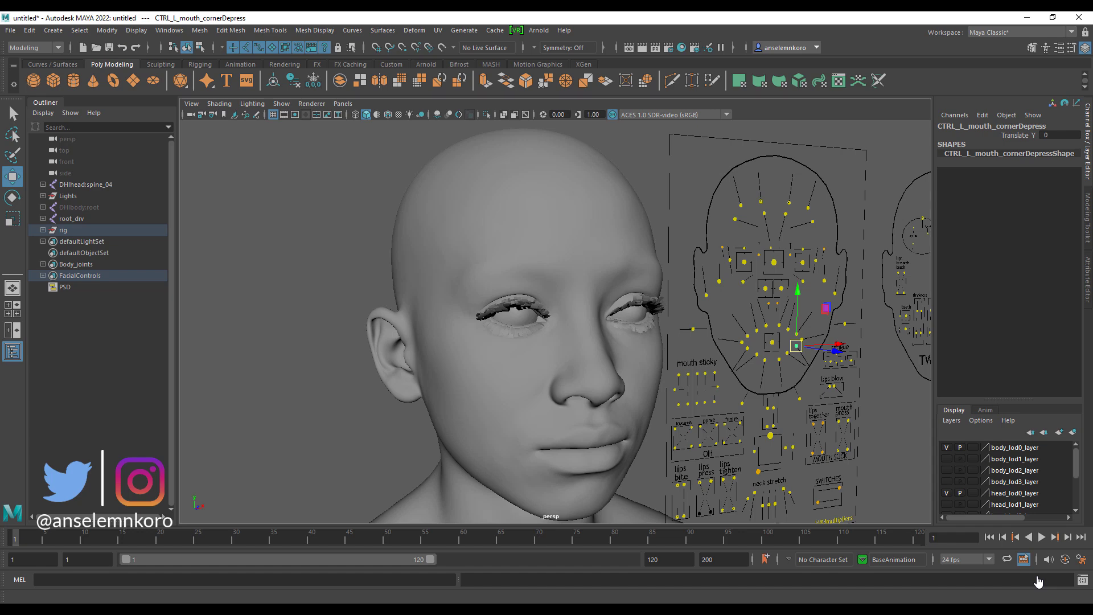
left_click(345, 288)
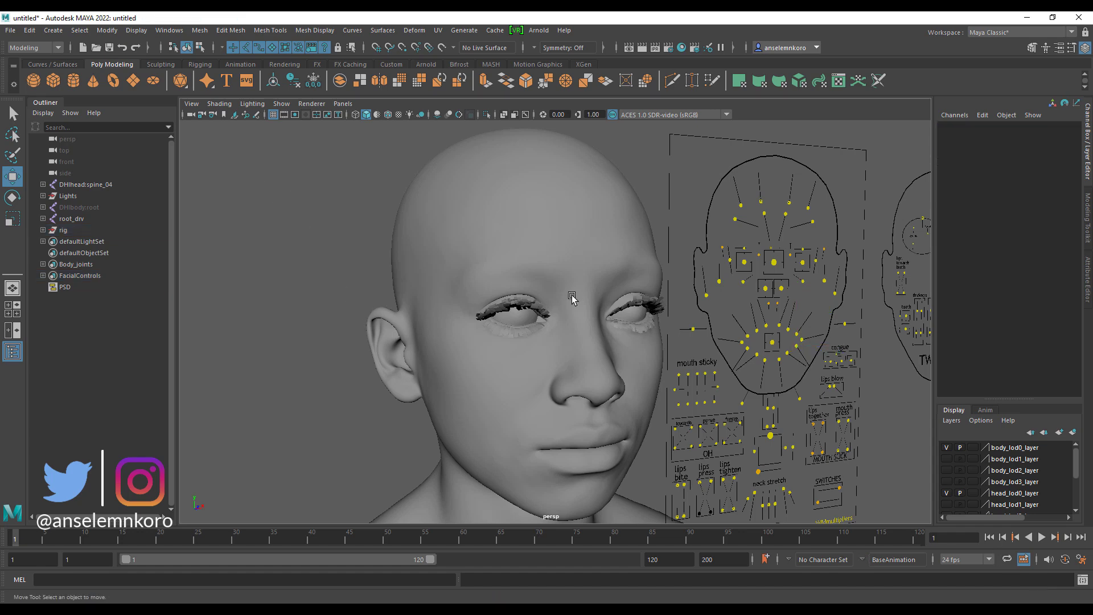
left_click_drag(686, 291, 637, 308, "alt")
right_click_drag(638, 307, 560, 369, "alt")
middle_click_drag(559, 369, 497, 356, "alt")
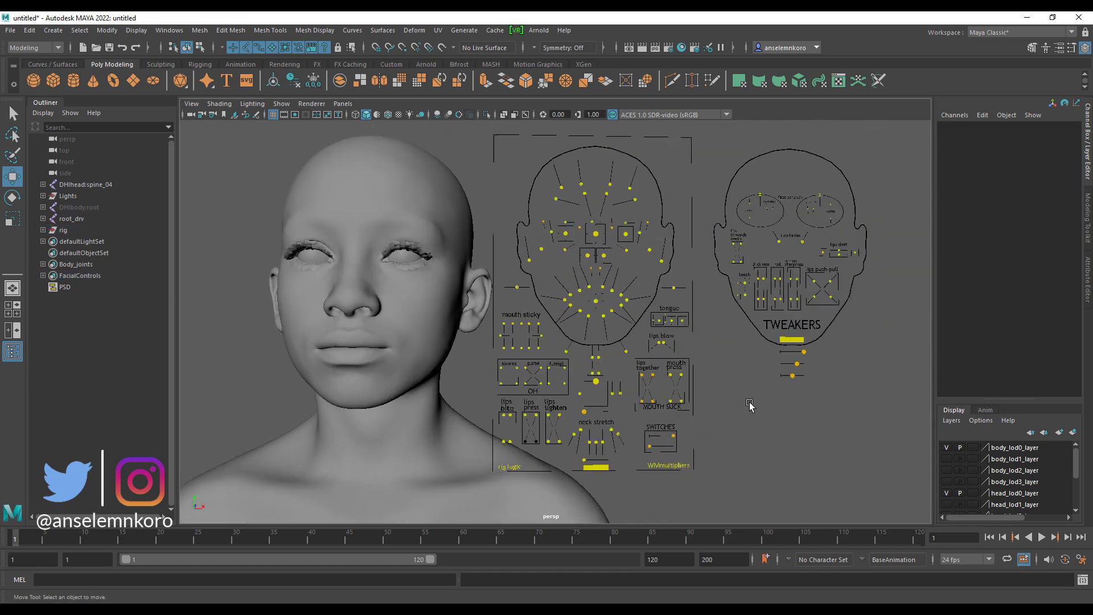
Step: Collapse the Channel Box / Layer Editor and the Outliner to enlarge the viewport
left_click(1089, 161)
scroll(186, 191, "down", 5)
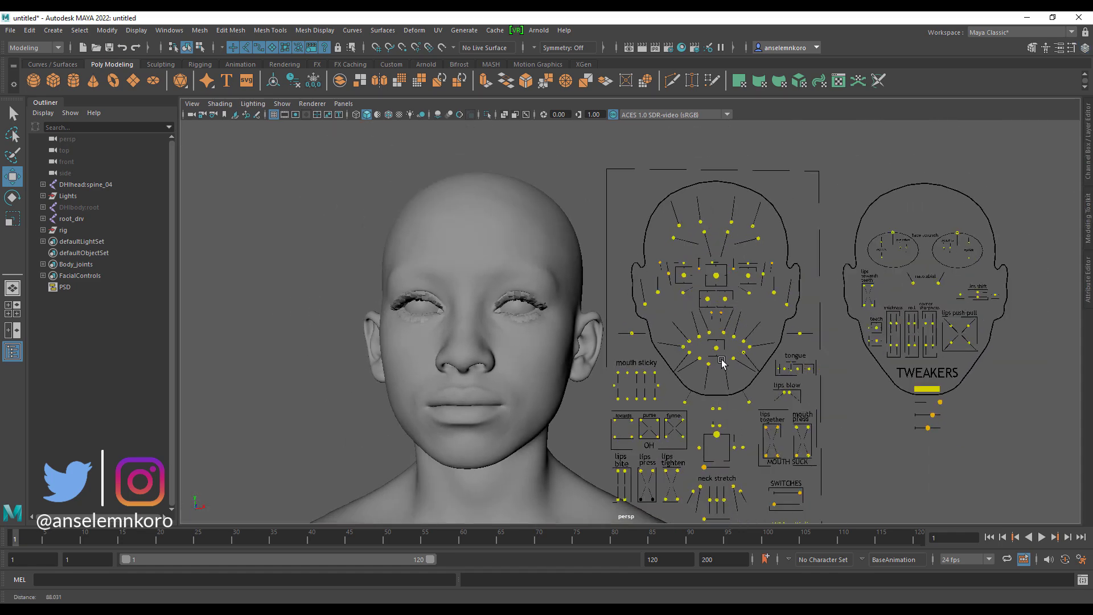
left_click(45, 104)
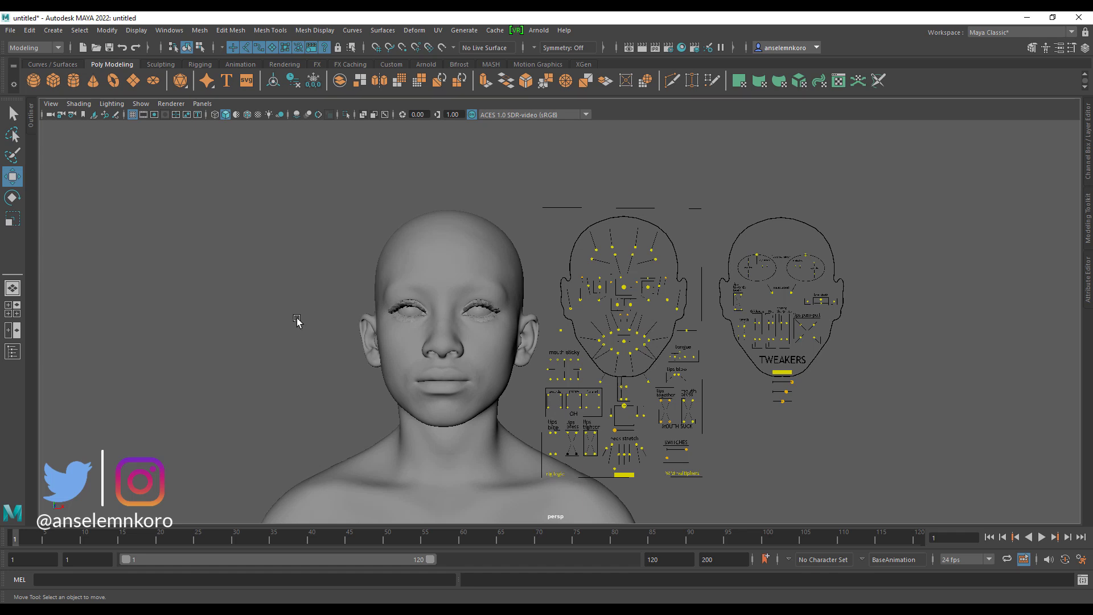
Step: Select the character's LOD 0 head mesh in the viewport
middle_click_drag(524, 354, 588, 161, "alt")
right_click_drag(651, 347, 578, 324, "alt")
middle_click_drag(578, 324, 571, 250, "alt")
scroll(576, 439, "up", 5)
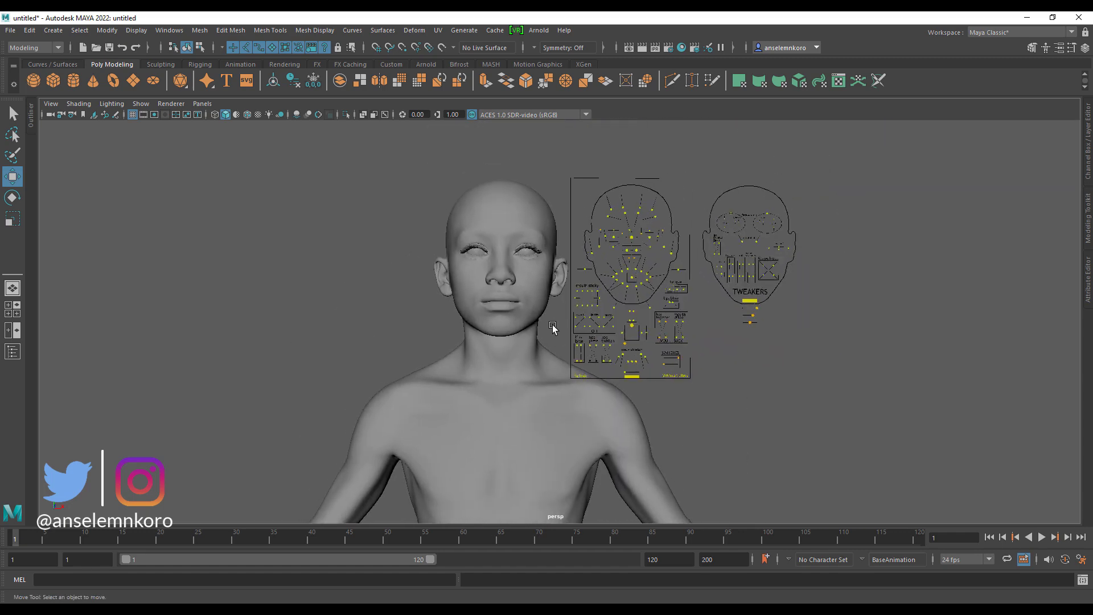
left_click(508, 325)
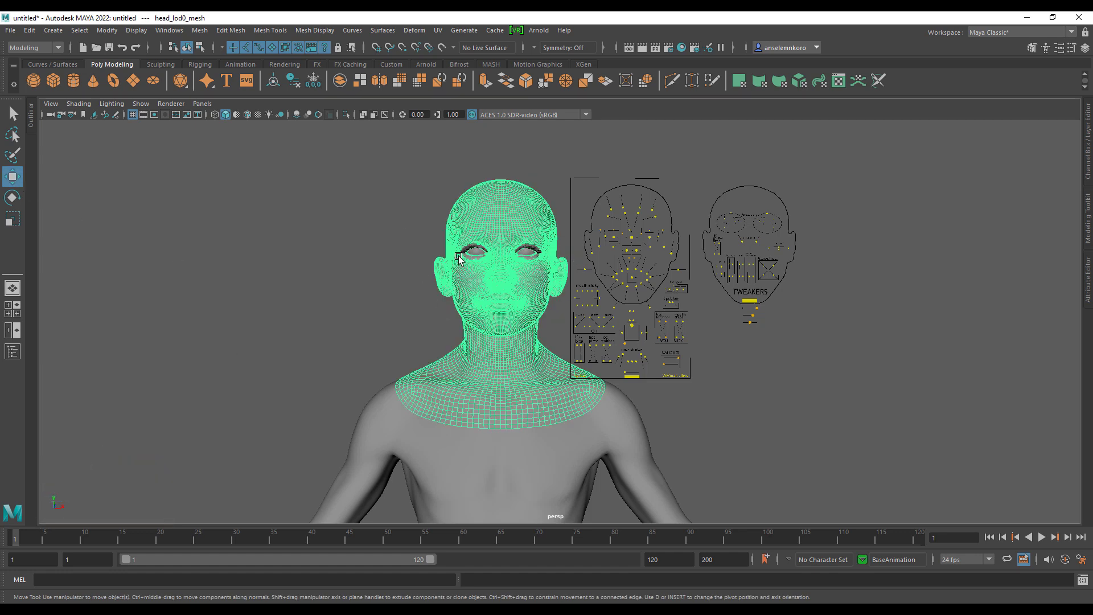
Step: Select the character's LOD 0 body mesh in the viewport
left_click_drag(428, 364, 577, 420, "alt")
middle_click_drag(577, 420, 596, 294, "alt")
right_click_drag(597, 294, 473, 300, "alt")
left_click_drag(473, 300, 527, 347, "alt")
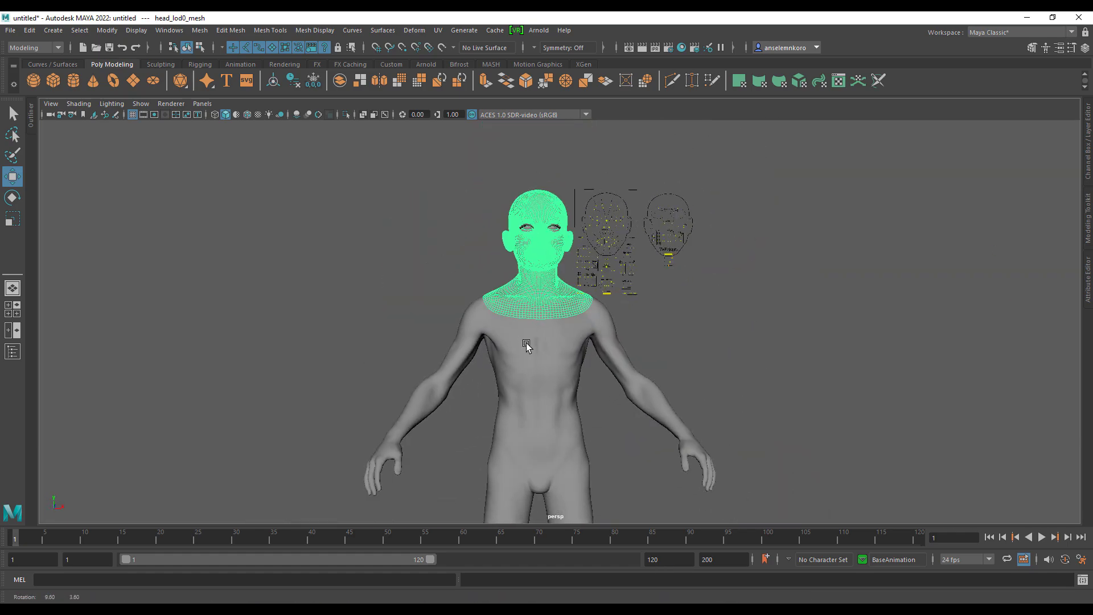
left_click(552, 360)
Step: Select the LOD 0 flip-flops mesh on the character's feet
middle_click_drag(572, 397, 564, 231, "alt")
right_click_drag(639, 374, 591, 397, "alt")
middle_click_drag(591, 397, 583, 205, "alt")
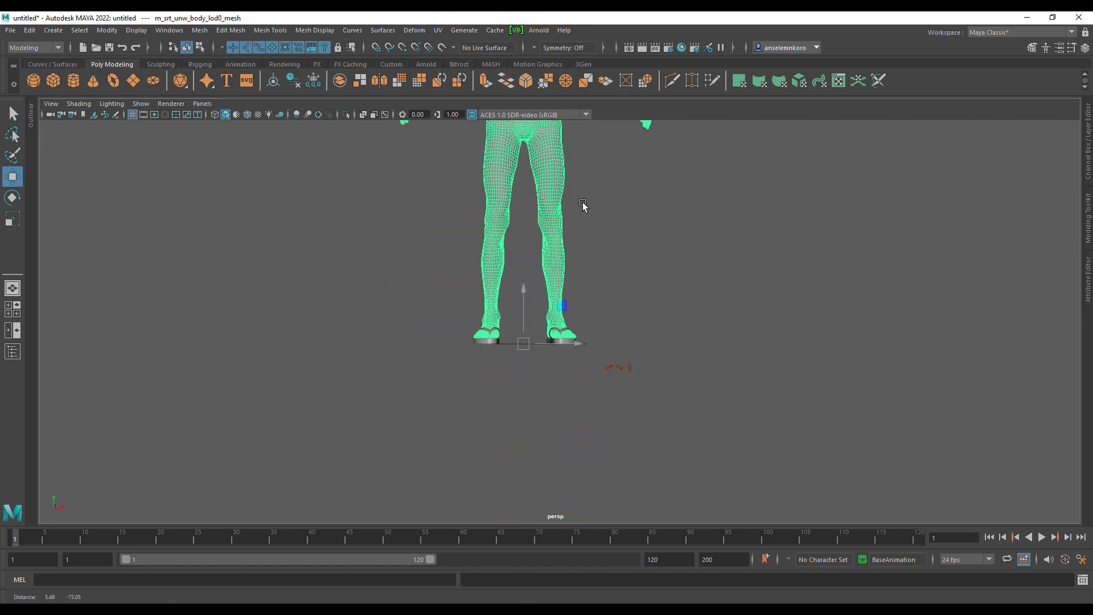
right_click_drag(604, 433, 809, 490, "alt")
left_click_drag(572, 354, 627, 393, "alt")
right_click_drag(627, 393, 700, 448, "alt")
middle_click_drag(699, 447, 608, 301, "alt")
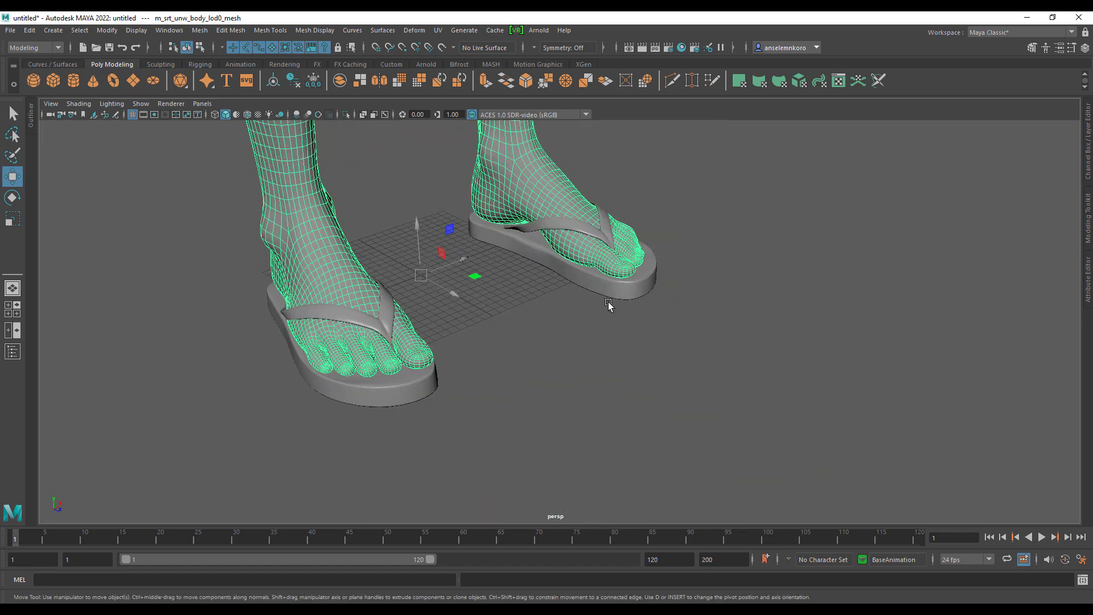
left_click(609, 300)
Step: Examine the untextured character from the flip-flops up to the head and the facial control boards
left_click_drag(493, 363, 490, 279, "alt")
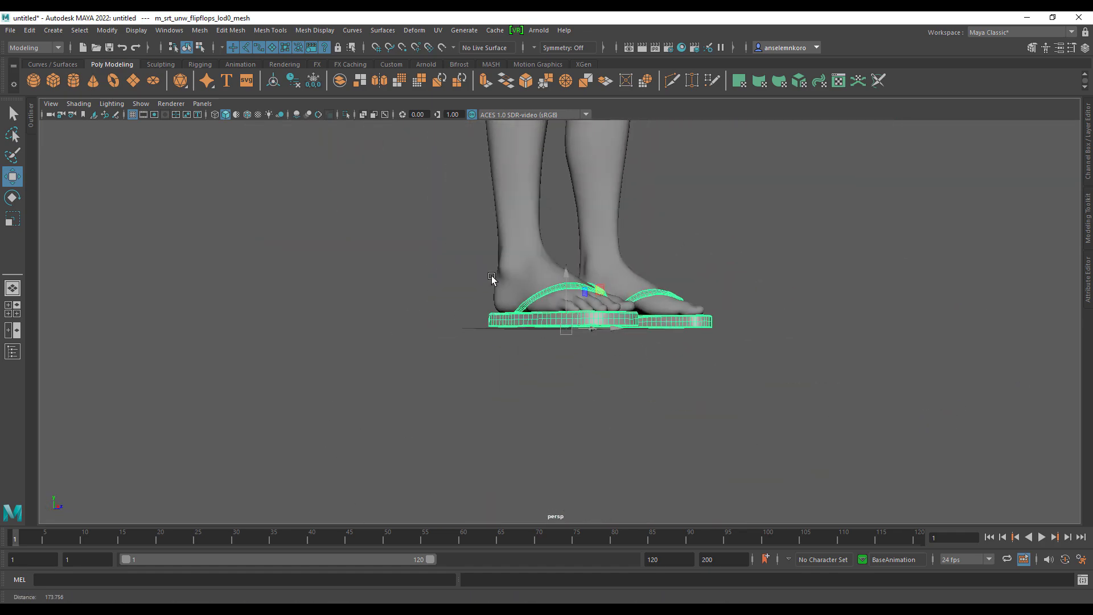
middle_click_drag(491, 278, 556, 373, "alt")
right_click_drag(556, 374, 507, 370, "alt")
middle_click_drag(583, 374, 561, 501, "alt")
right_click_drag(560, 455, 608, 418, "alt")
left_click_drag(608, 417, 507, 387, "alt")
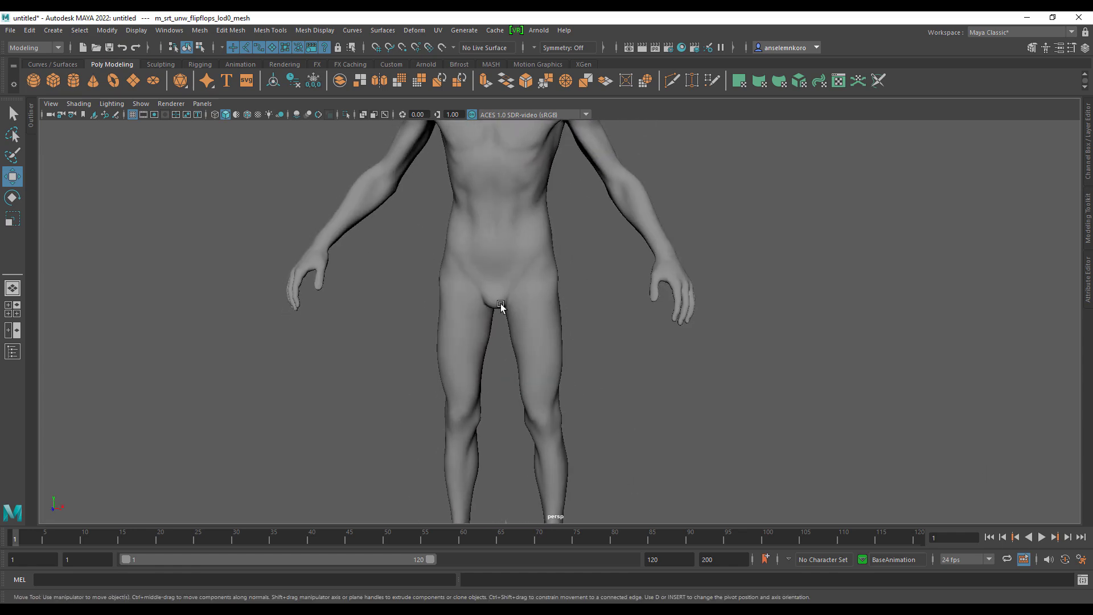
middle_click_drag(502, 307, 507, 455, "alt")
right_click_drag(507, 433, 598, 433, "alt")
middle_click_drag(526, 240, 533, 422, "alt")
left_click_drag(478, 305, 520, 298, "alt")
right_click_drag(520, 298, 589, 359, "alt")
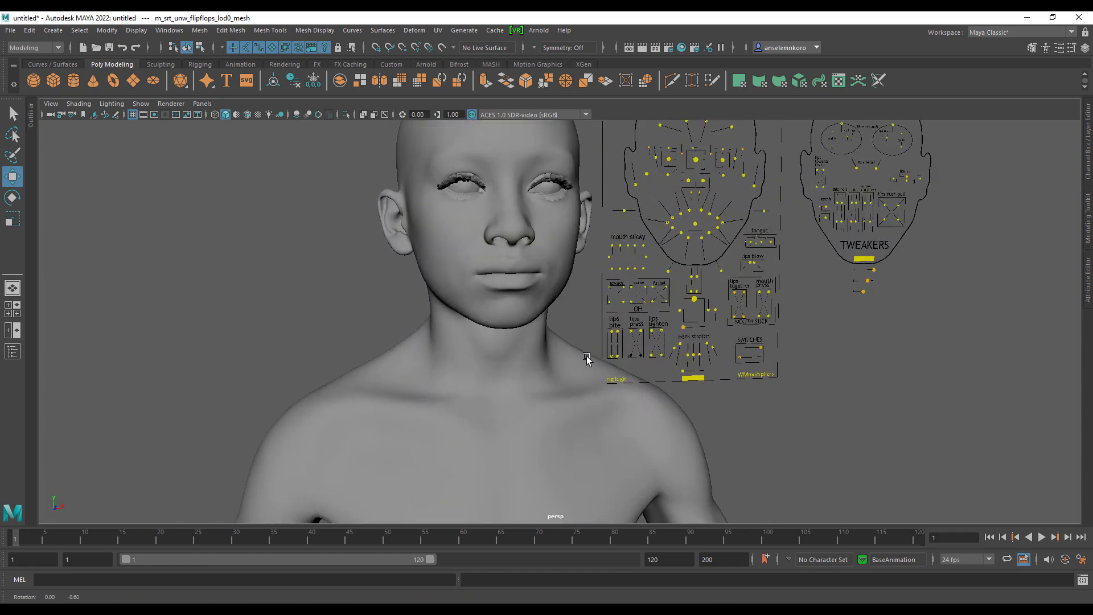
middle_click_drag(583, 308, 581, 427, "alt")
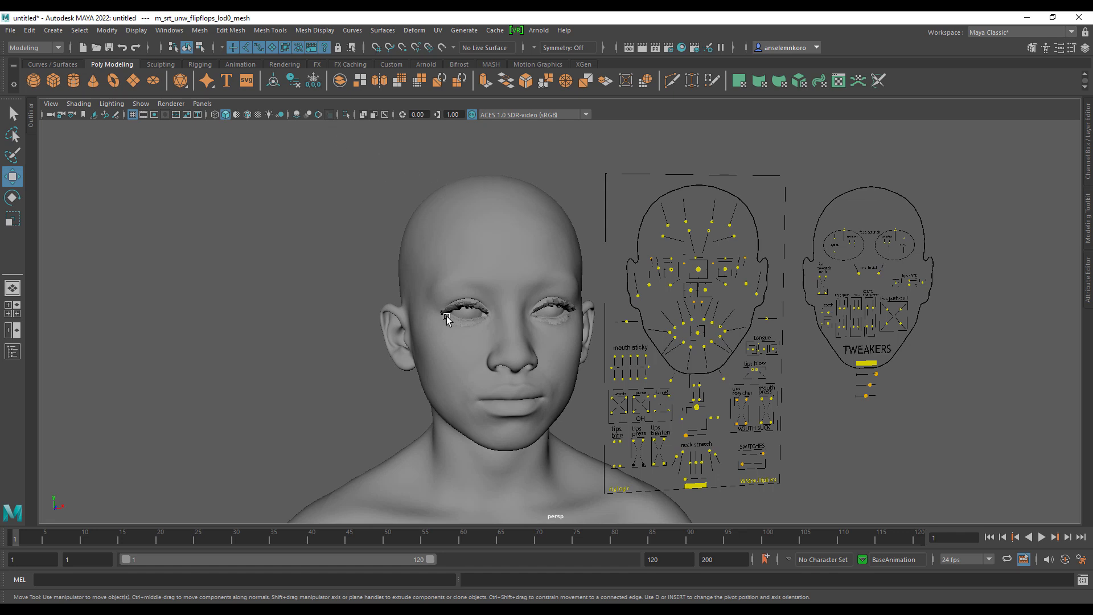
Step: Turn on textured display in the viewport and deselect the flip-flops mesh
left_click(258, 114)
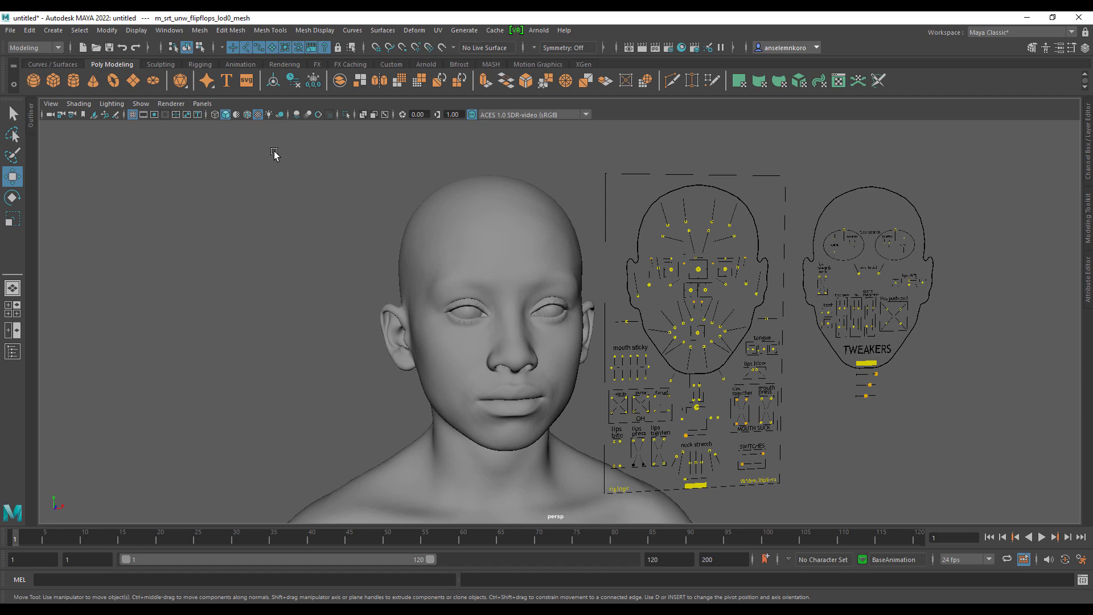
left_click(275, 155)
scroll(383, 359, "down", 1)
scroll(383, 359, "up", 4)
scroll(382, 358, "down", 3)
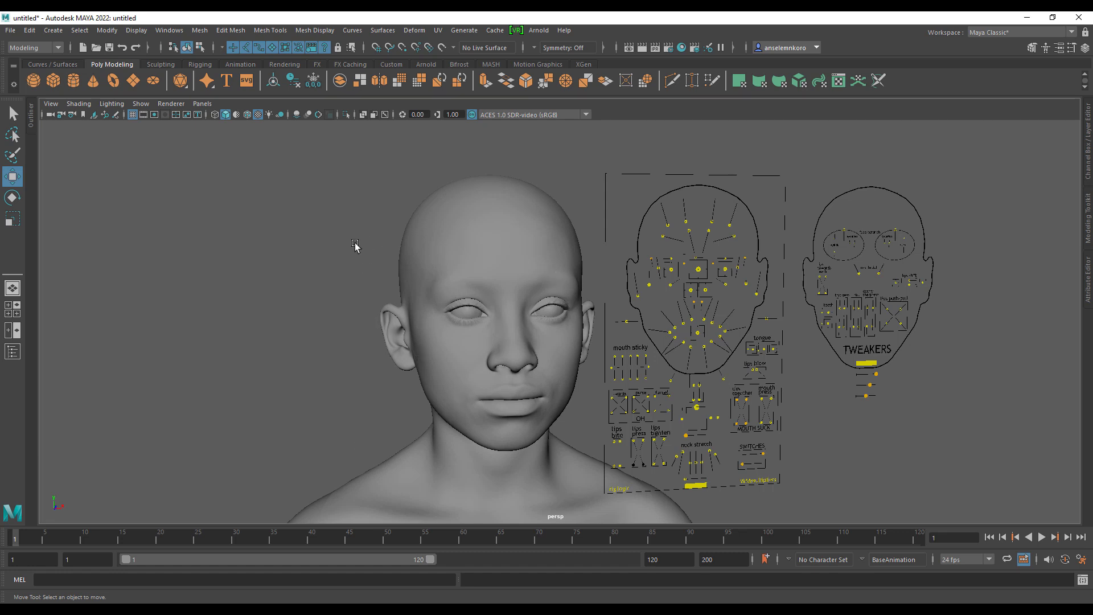
Step: Search the Plug-in Manager for "x11" to check whether dx11Shader.mll is loaded, and close the manager
left_click(174, 31)
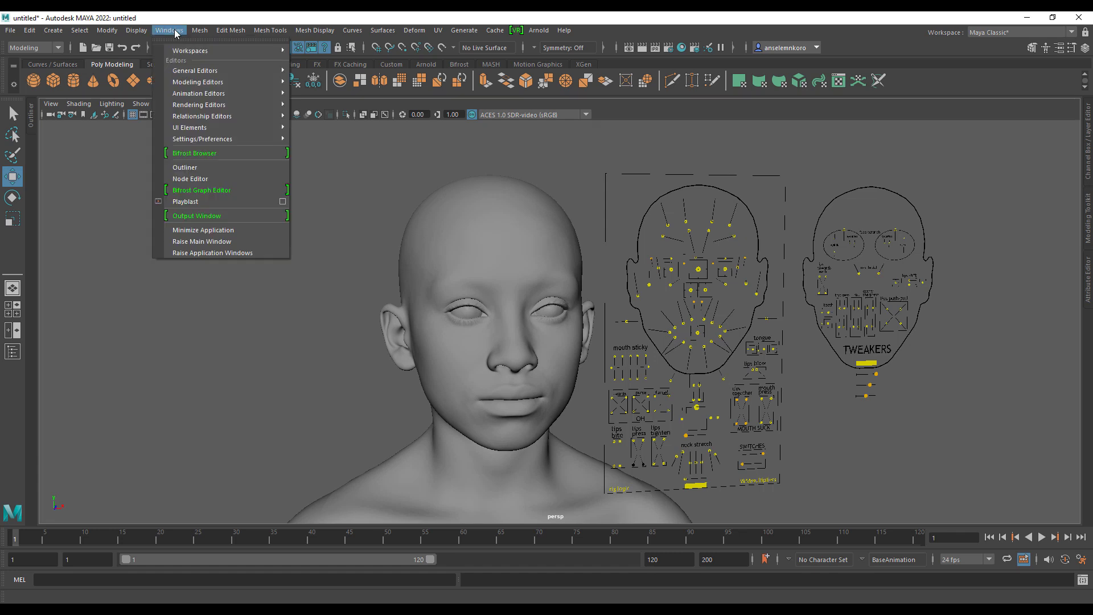
mouse_move(210, 142)
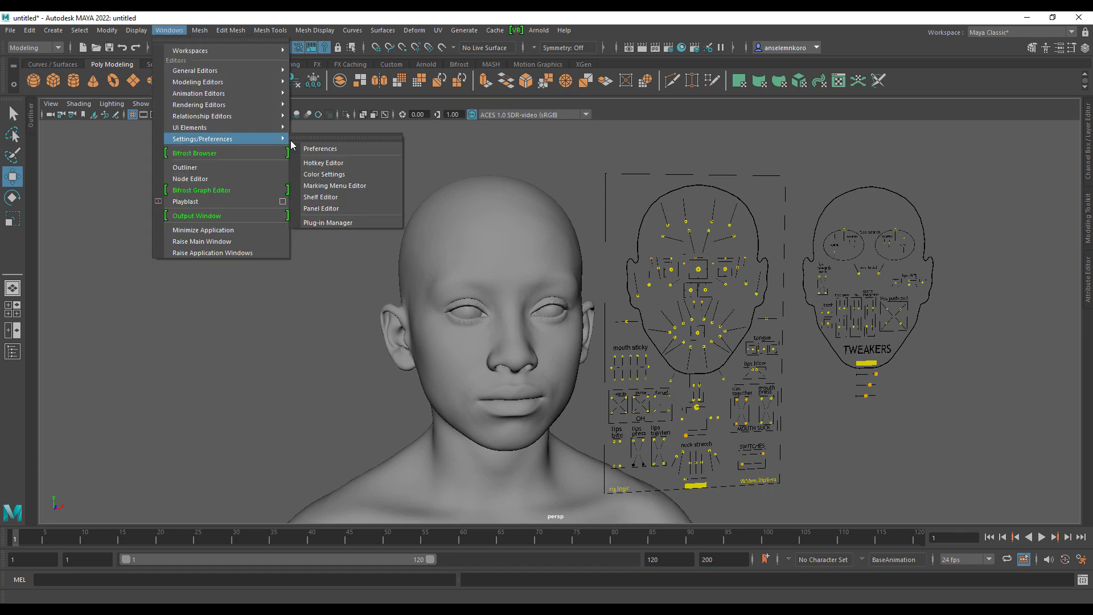
left_click(308, 141)
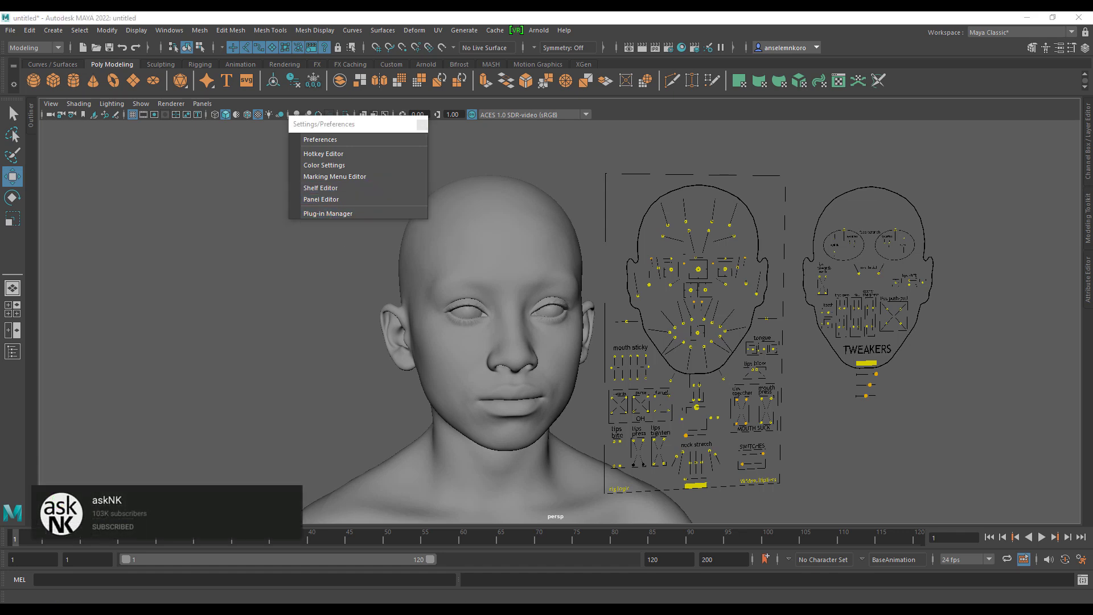
left_click(328, 213)
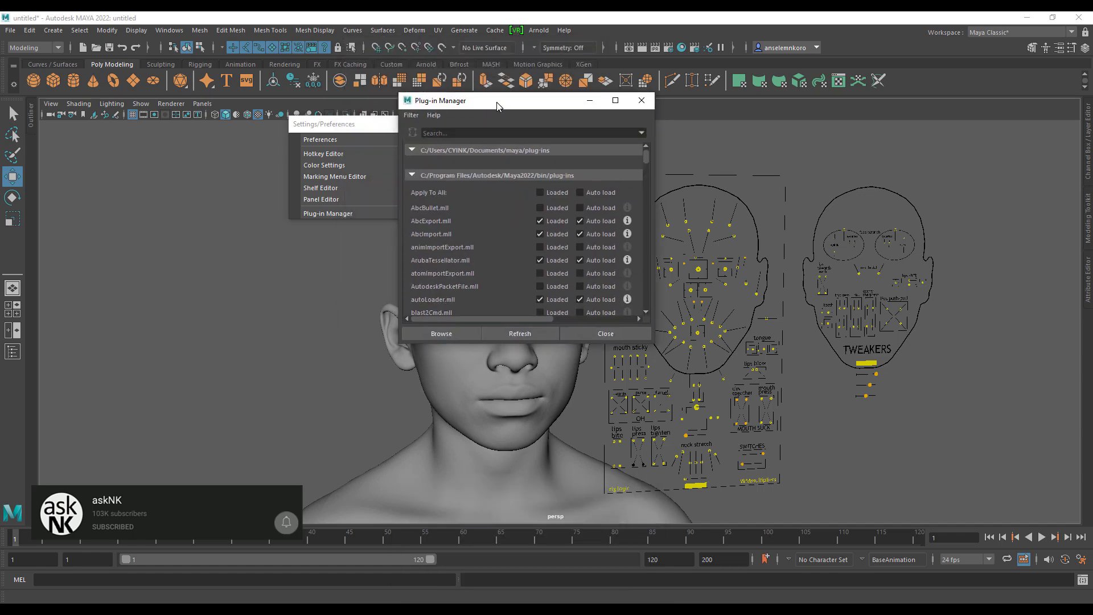
left_click(476, 132)
type("x11")
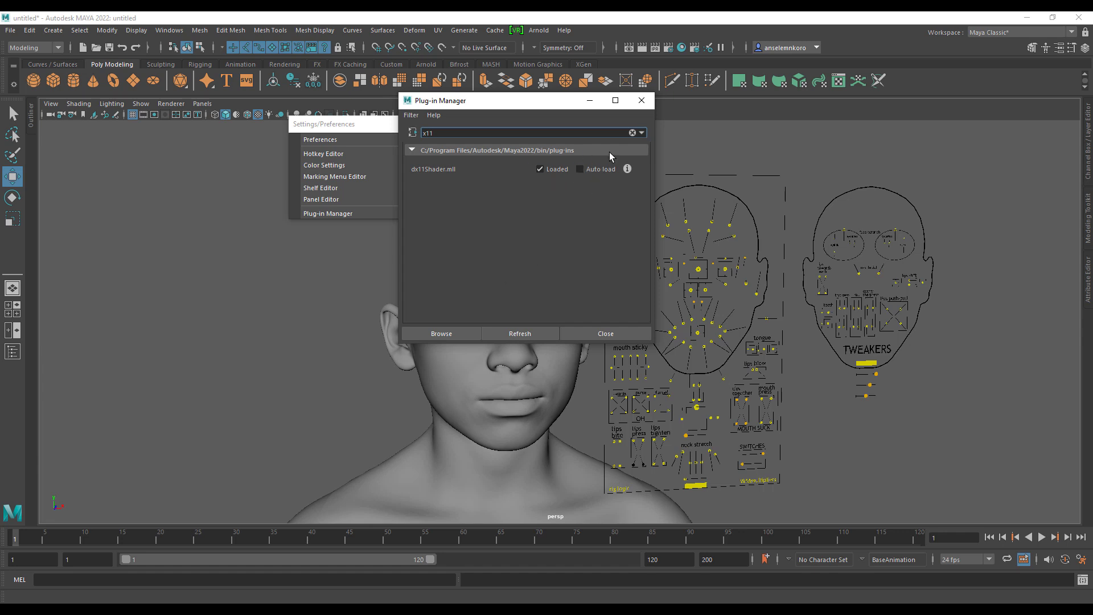
left_click(642, 101)
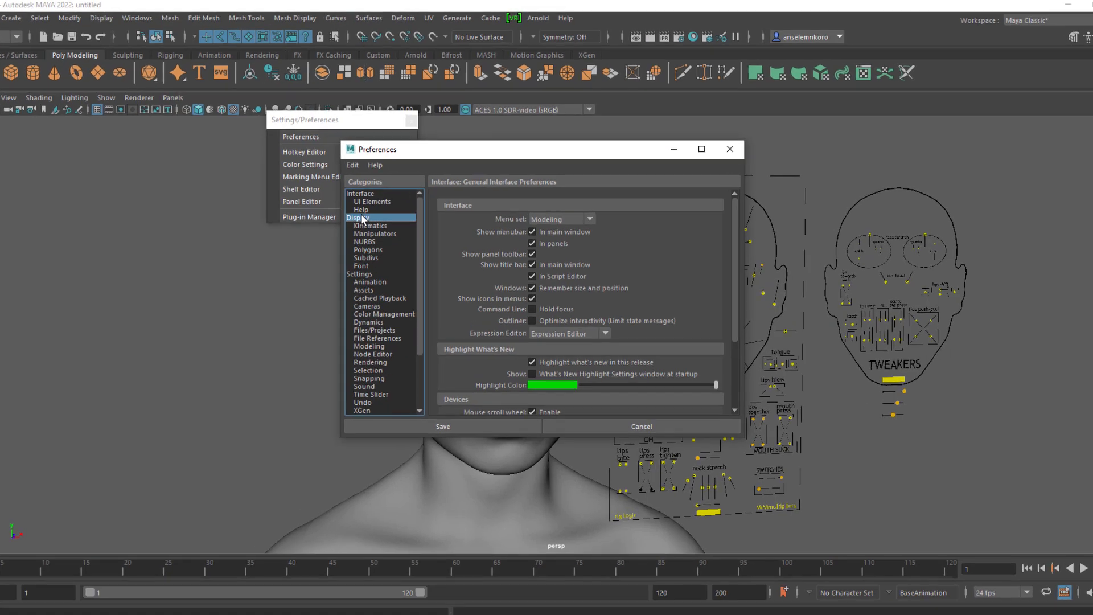
Step: Set the Viewport 2.0 rendering engine to DirectX 11 in the Display preferences and save the preferences
left_click(376, 214)
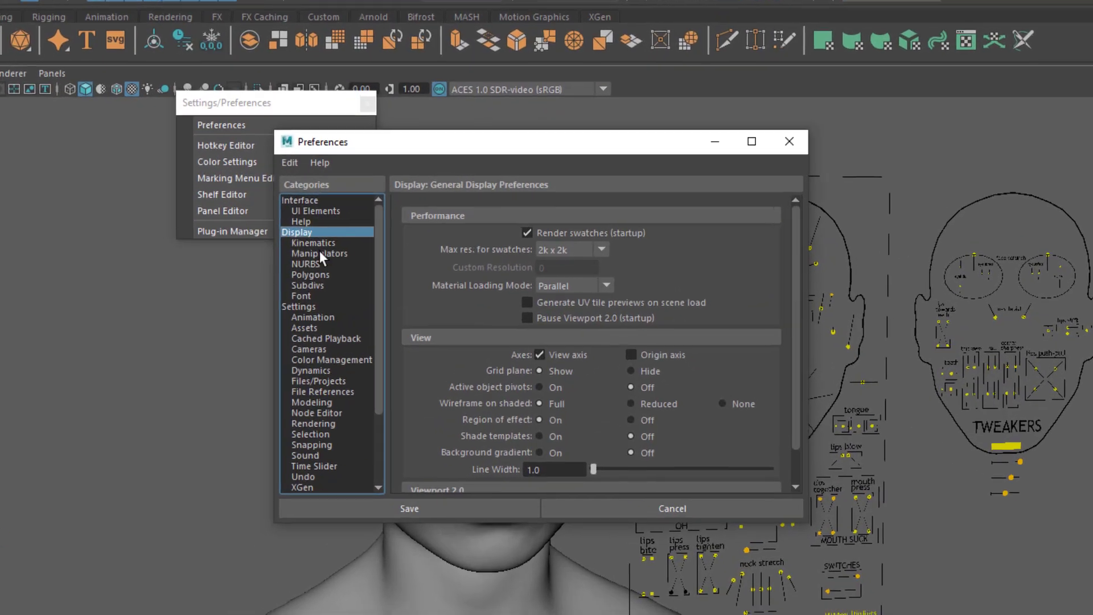
scroll(700, 394, "down", 2)
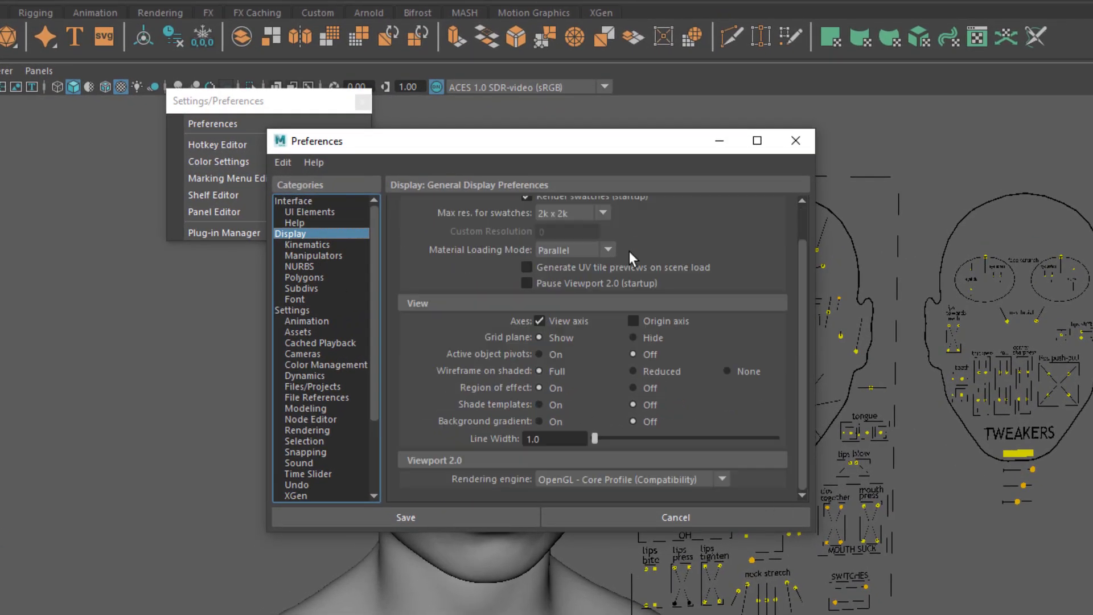
left_click(618, 480)
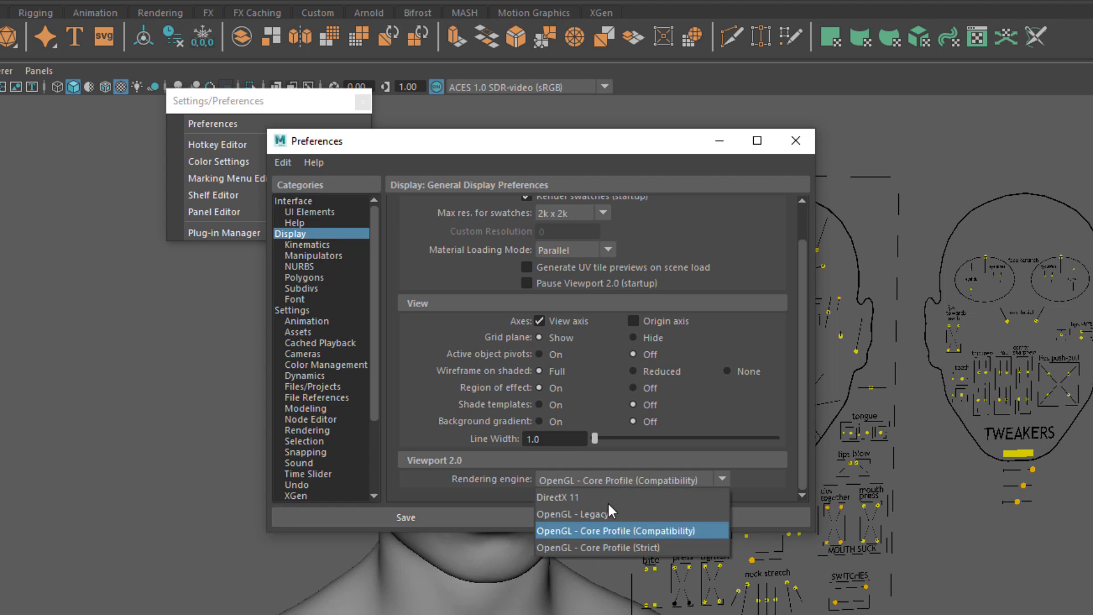
left_click(576, 502)
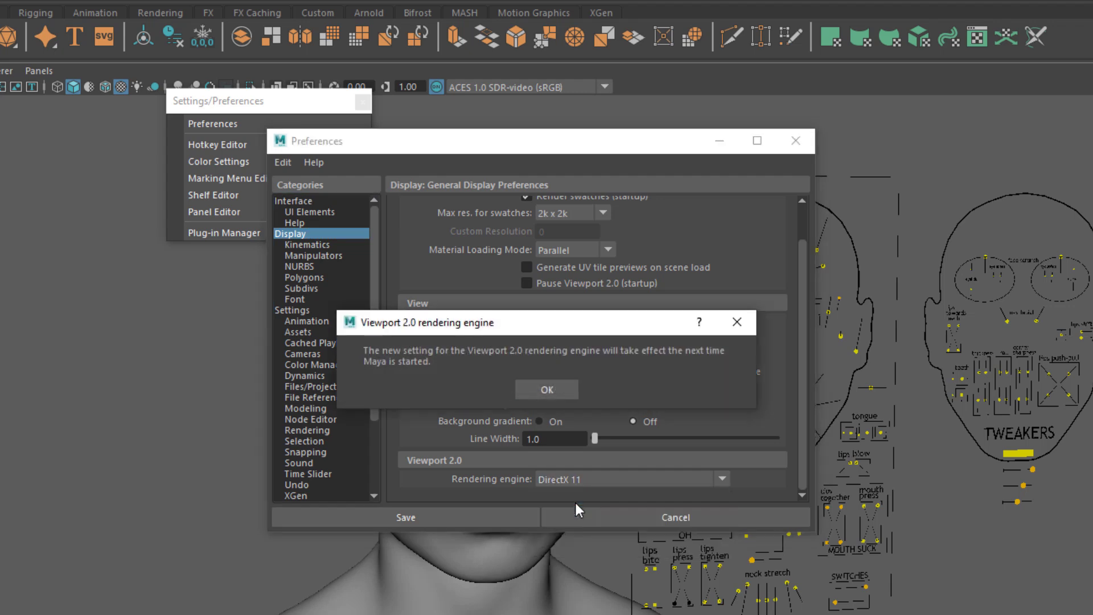
left_click(534, 389)
left_click(469, 517)
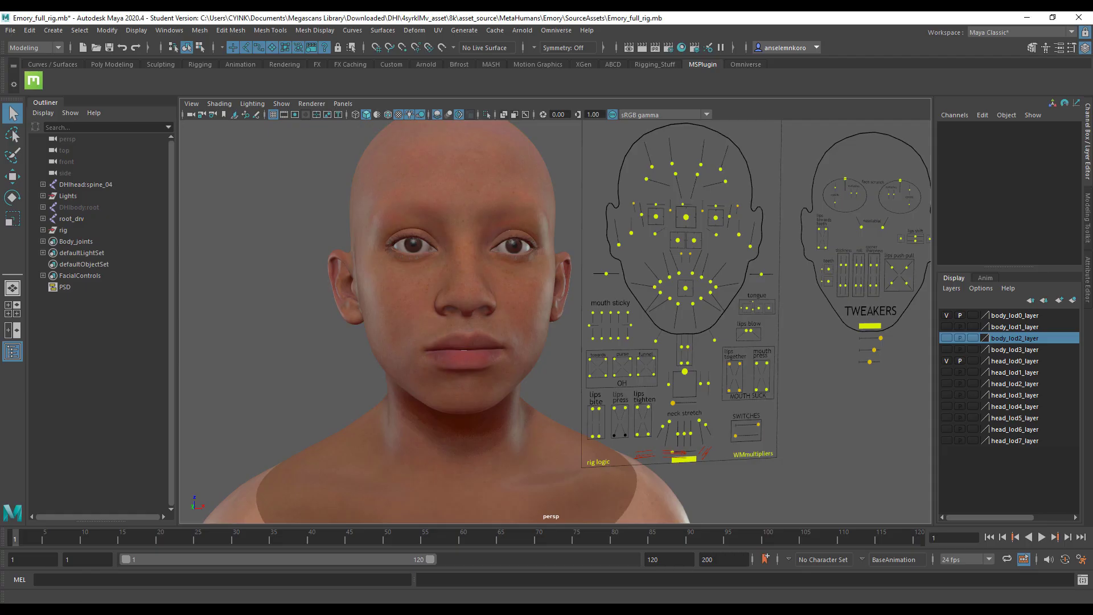
Step: Switch to Maya 2020.4 with the textured Emory_full_rig.mb scene, and select and frame the LOD 0 head mesh
scroll(454, 312, "down", 5)
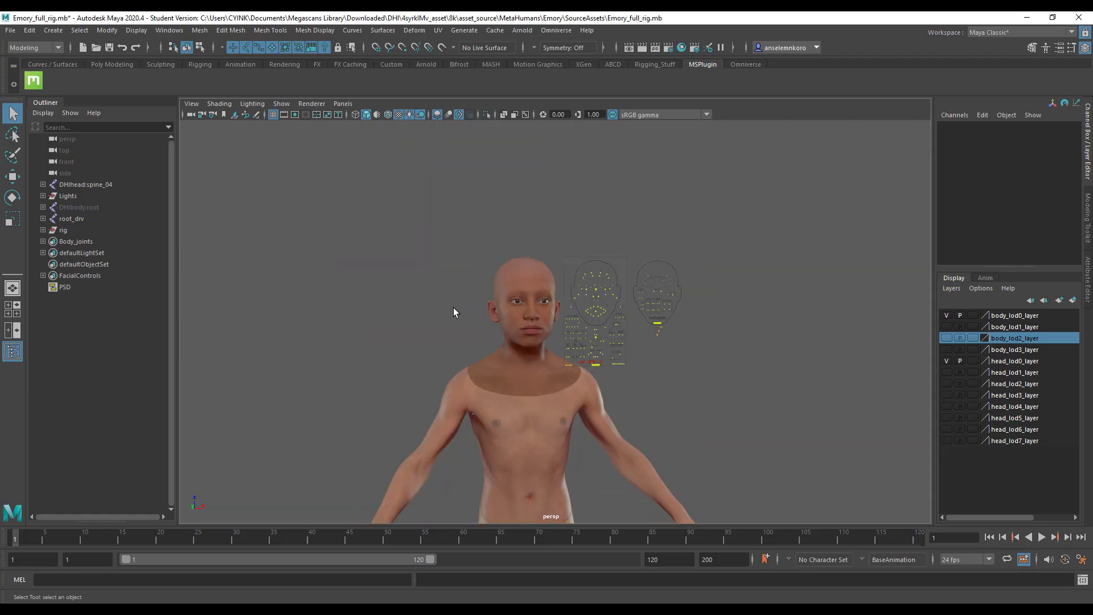
left_click_drag(463, 392, 491, 404, "alt")
left_click(299, 307)
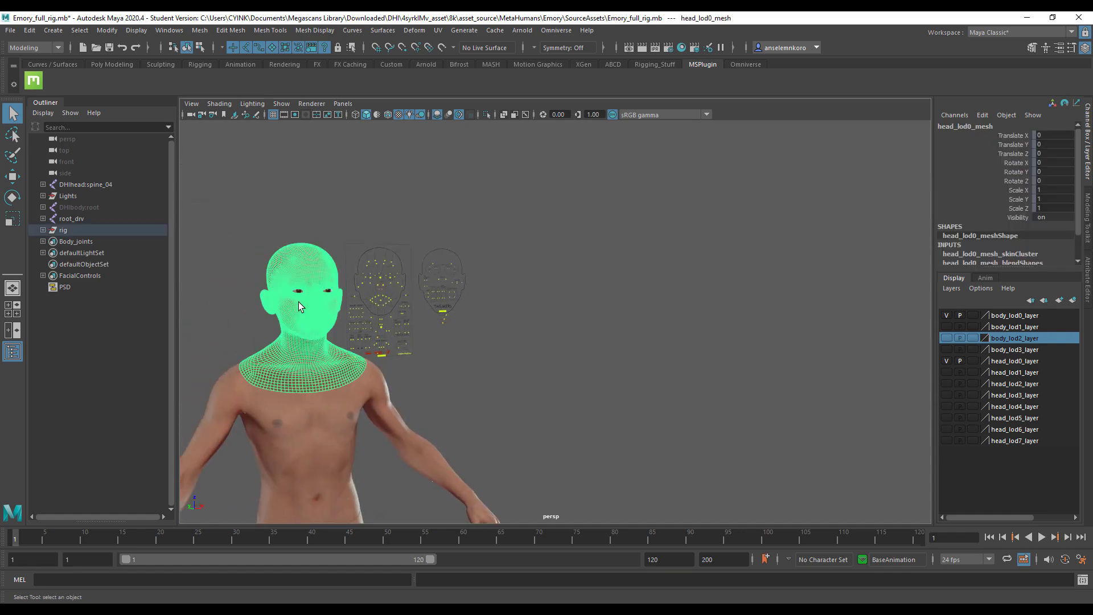
key("f")
left_click_drag(586, 411, 673, 429, "alt")
key("f")
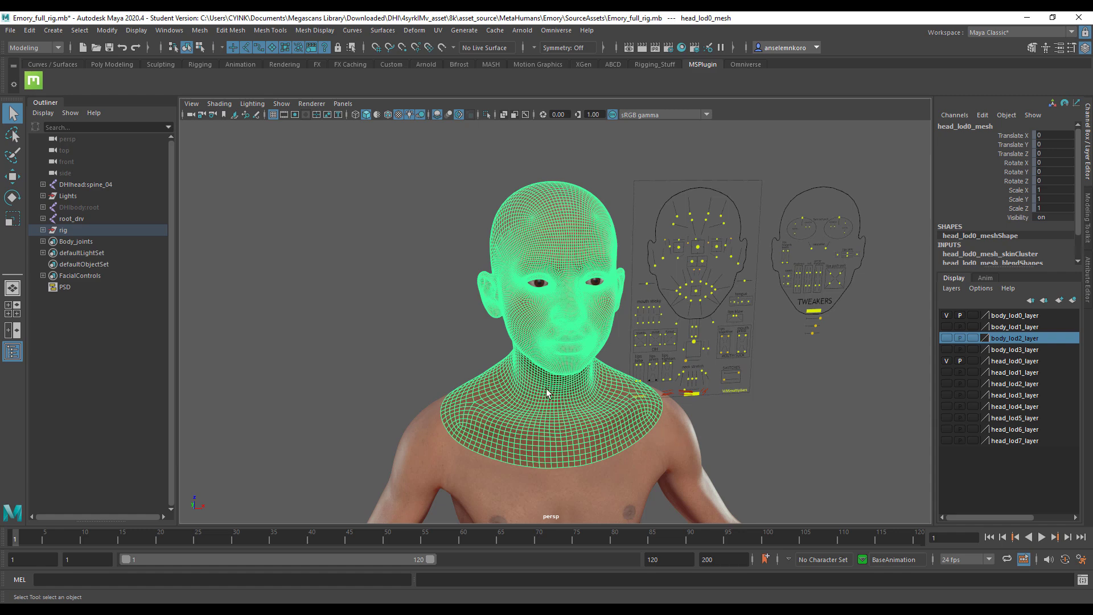
left_click_drag(546, 388, 564, 384, "alt")
middle_click_drag(493, 391, 603, 302, "alt")
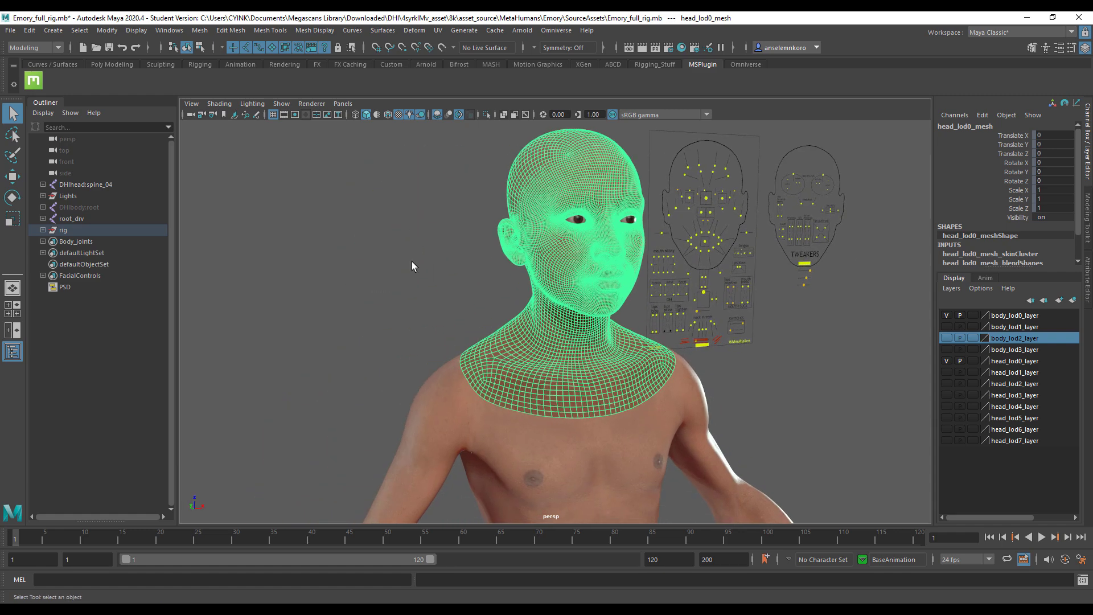
Step: Deselect the head mesh and examine the textured body, including the arms, legs and torso, from several angles
left_click(397, 261)
left_click_drag(566, 335, 476, 389, "alt")
right_click_drag(476, 389, 359, 308, "alt")
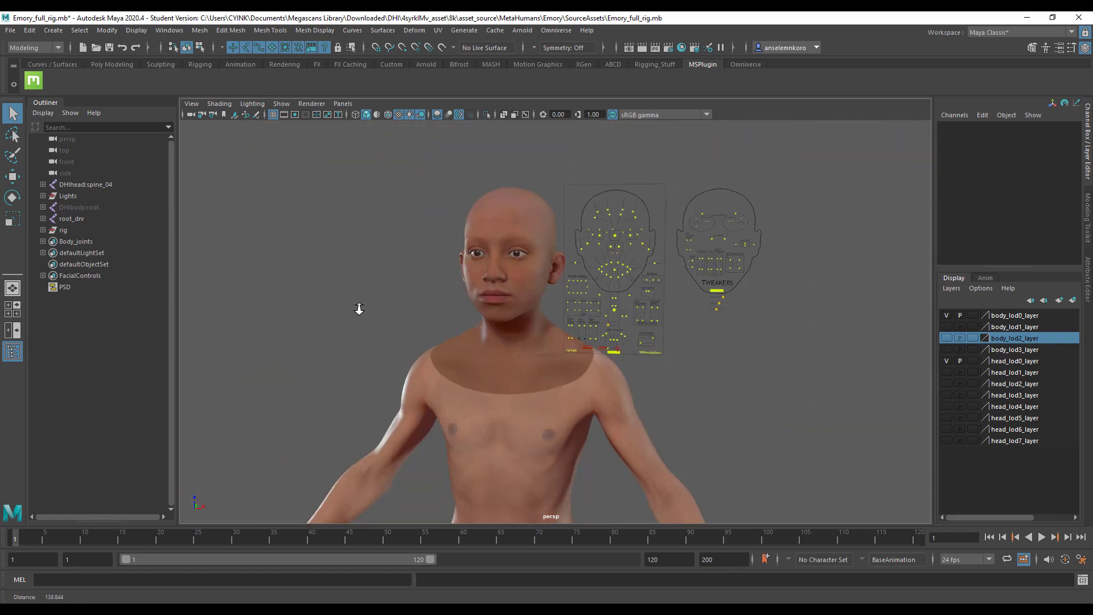
middle_click_drag(359, 309, 366, 323, "alt")
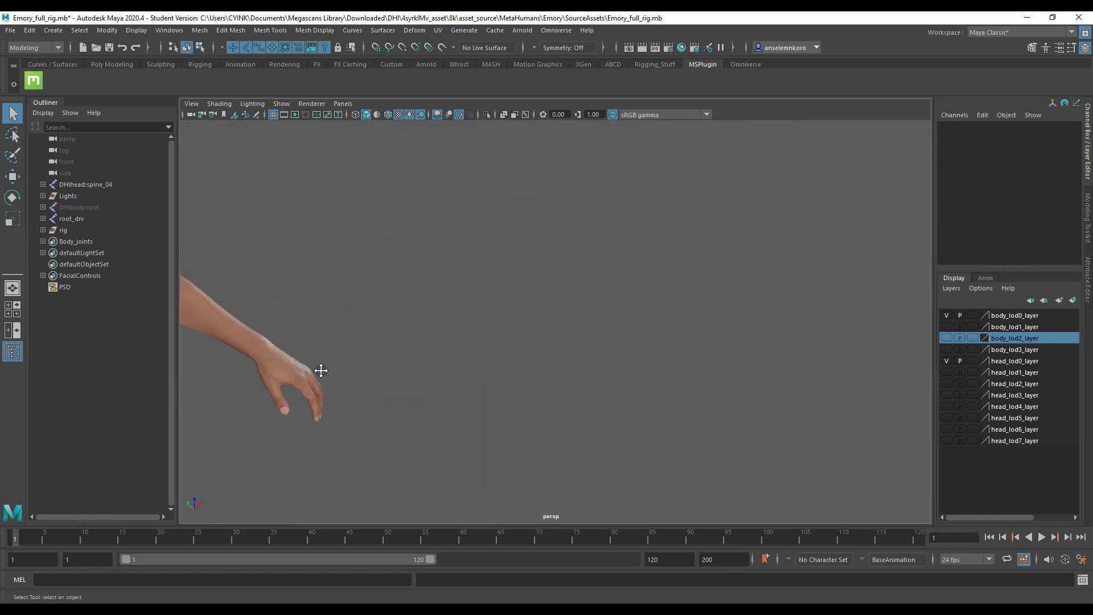
middle_click_drag(321, 370, 420, 373, "alt")
left_click_drag(420, 374, 556, 342, "alt")
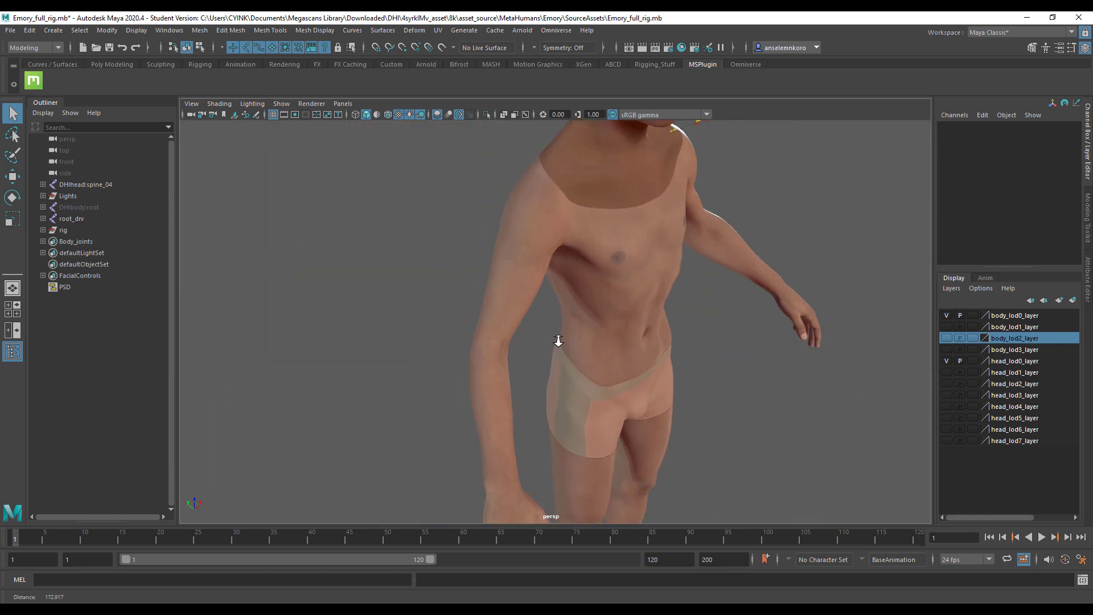
right_click_drag(556, 342, 513, 334, "alt")
middle_click_drag(512, 333, 503, 290, "alt")
left_click_drag(502, 317, 598, 350, "alt")
middle_click_drag(598, 350, 463, 185, "alt")
right_click_drag(463, 185, 678, 471, "alt")
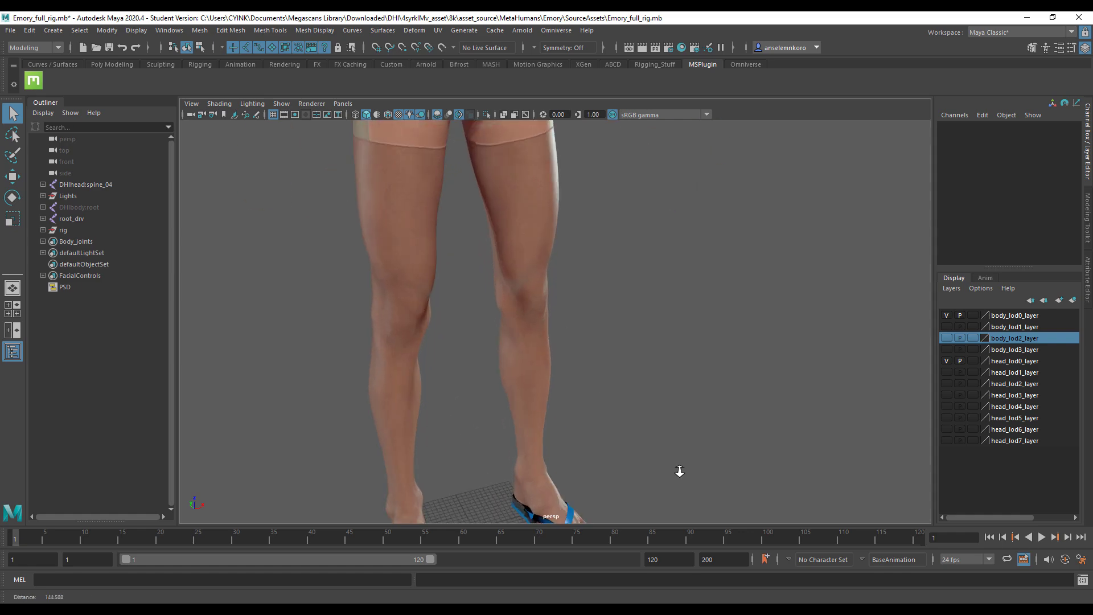
left_click_drag(679, 471, 574, 379, "alt")
middle_click_drag(558, 150, 566, 302, "alt")
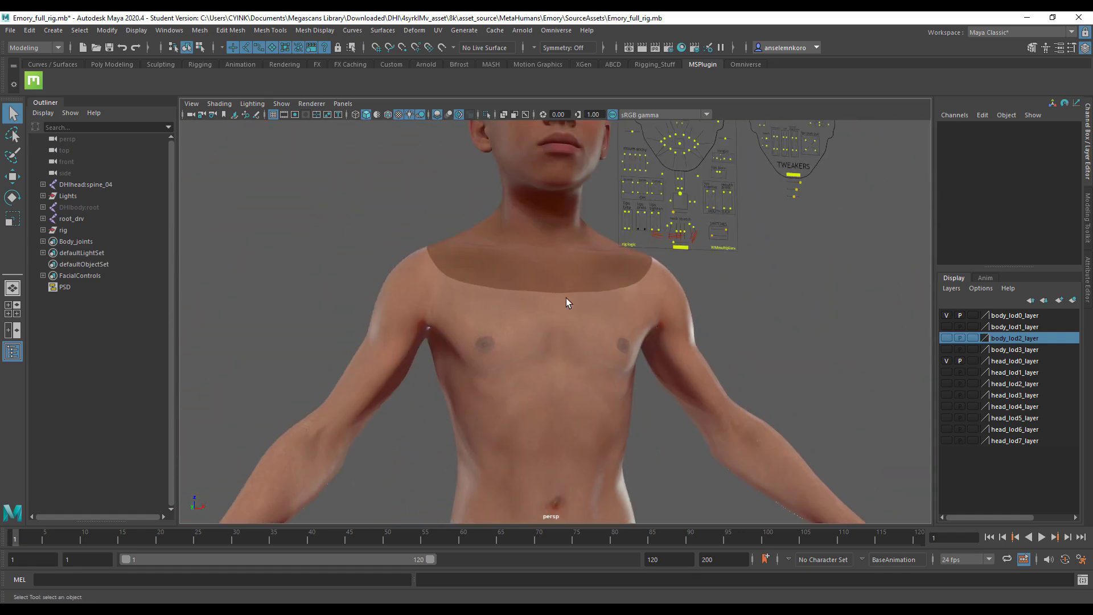
Step: Examine the textured face and eyes up close from the front, and the lower body from farther away
right_click_drag(566, 302, 642, 386, "alt")
middle_click_drag(639, 248, 631, 516, "alt")
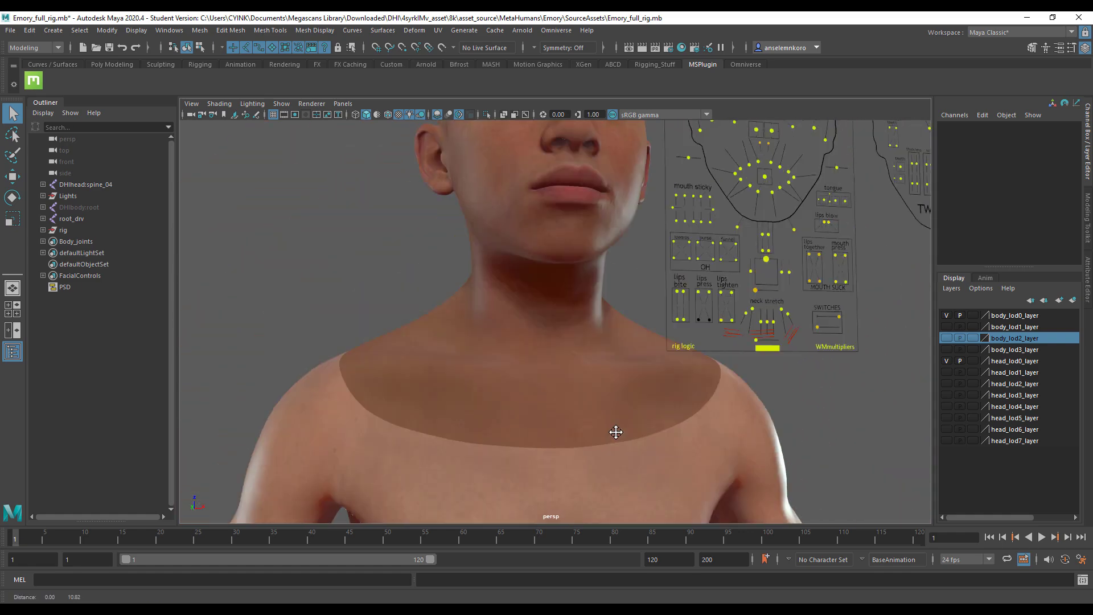
right_click_drag(532, 291, 590, 280, "alt")
middle_click_drag(593, 228, 561, 412, "alt")
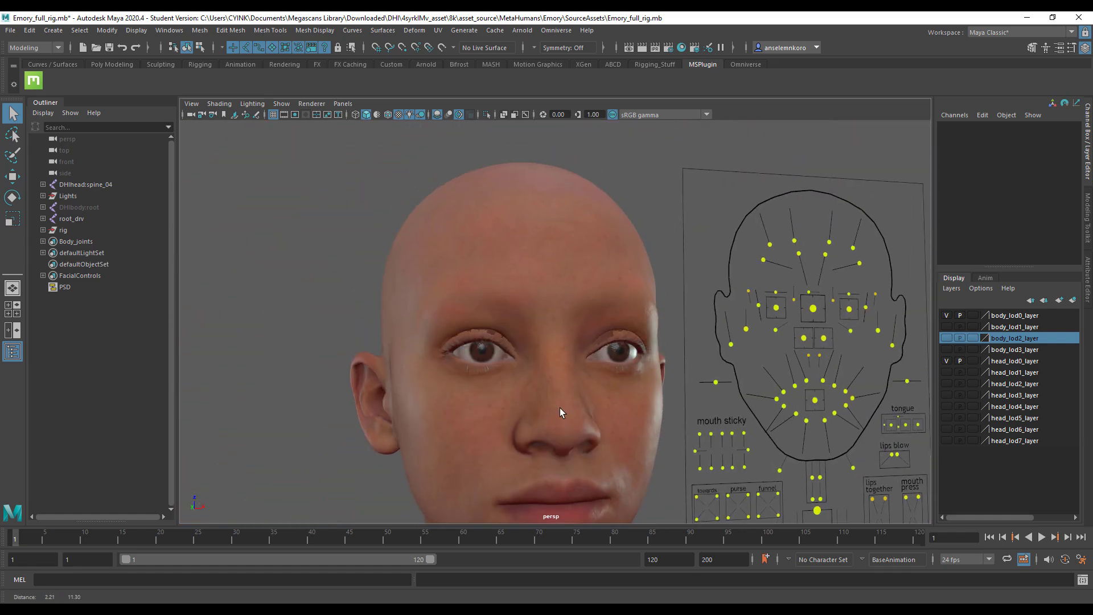
right_click_drag(512, 393, 500, 346, "alt")
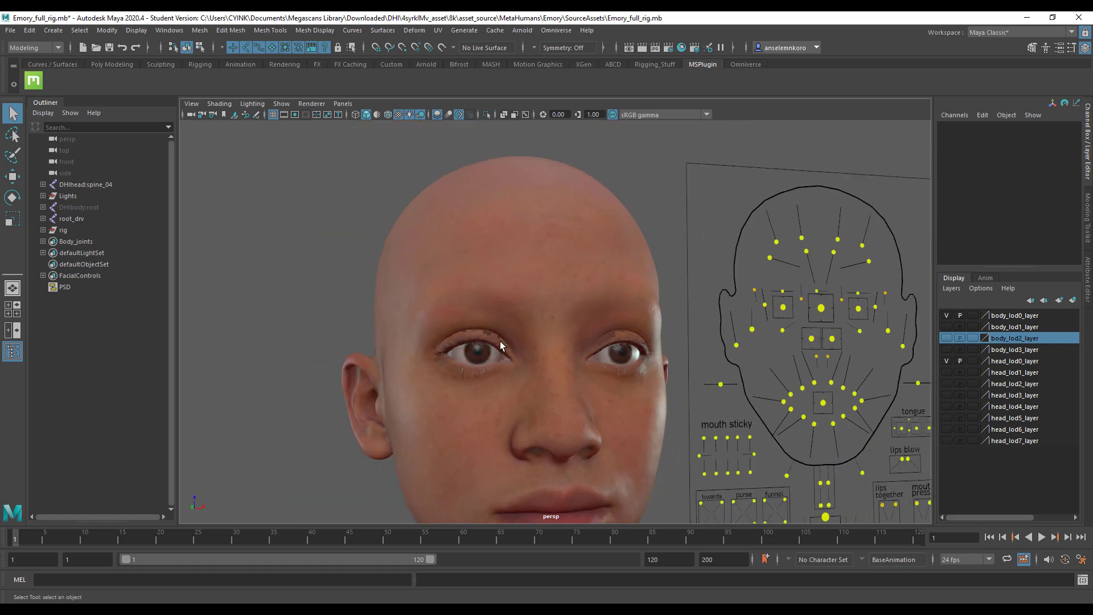
left_click_drag(500, 344, 589, 390, "alt")
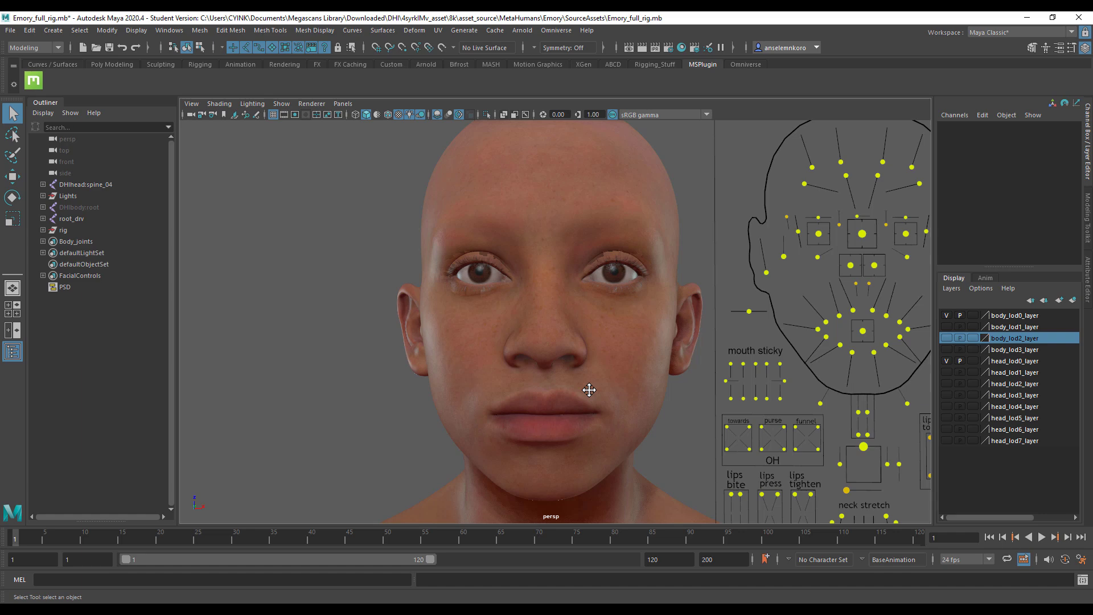
scroll(582, 303, "down", 7)
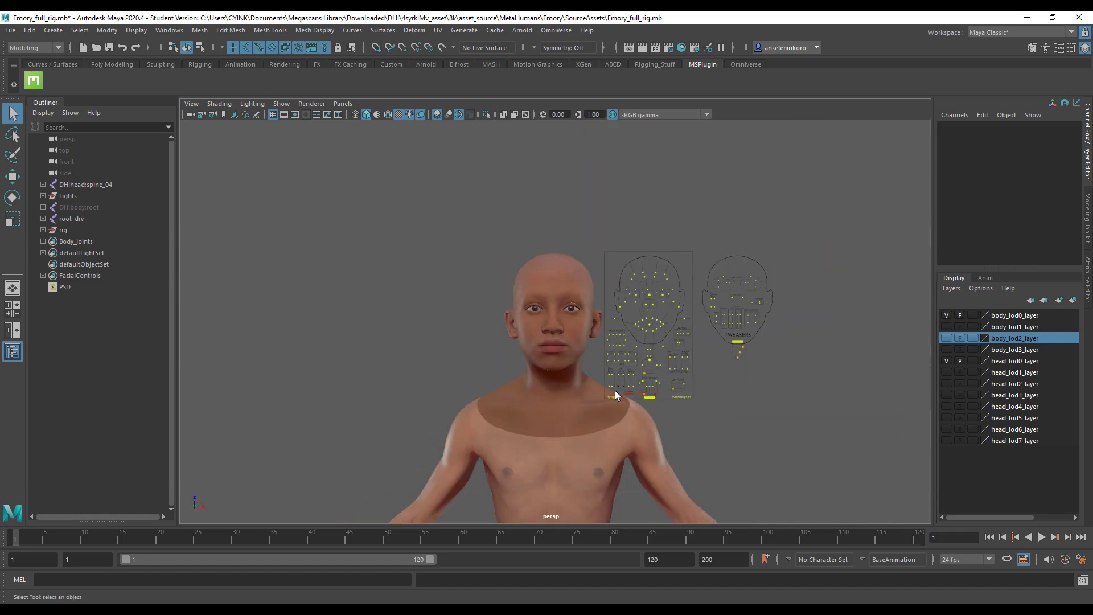
middle_click_drag(644, 427, 612, 299, "alt")
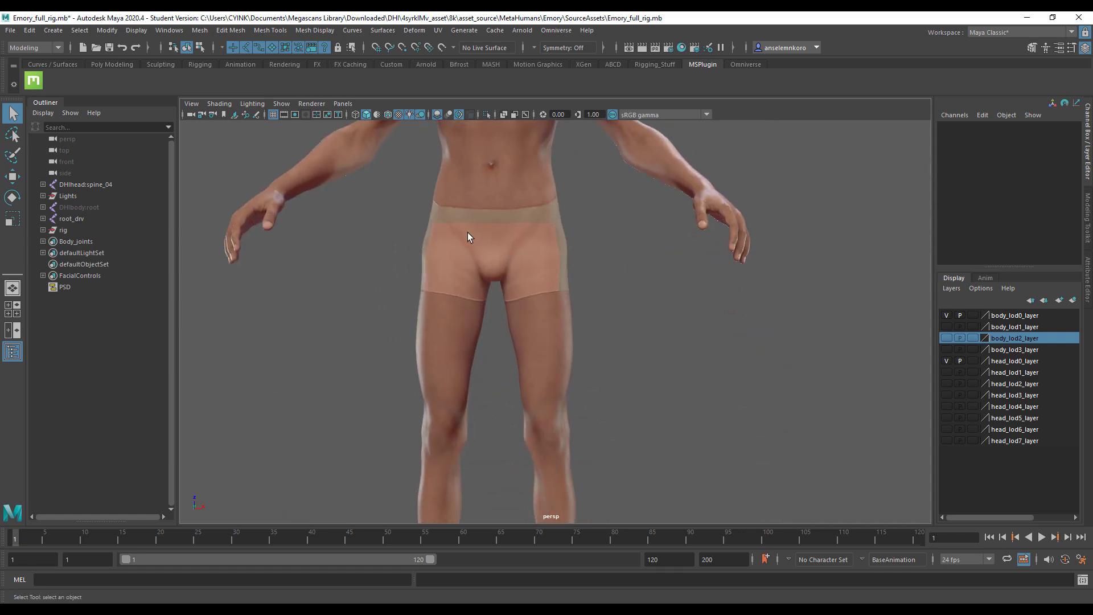
Step: Examine the textured legs, feet and sandals, then the upper body around the neck and shoulders
middle_click_drag(618, 441, 633, 238, "alt")
middle_click_drag(584, 442, 637, 445, "alt")
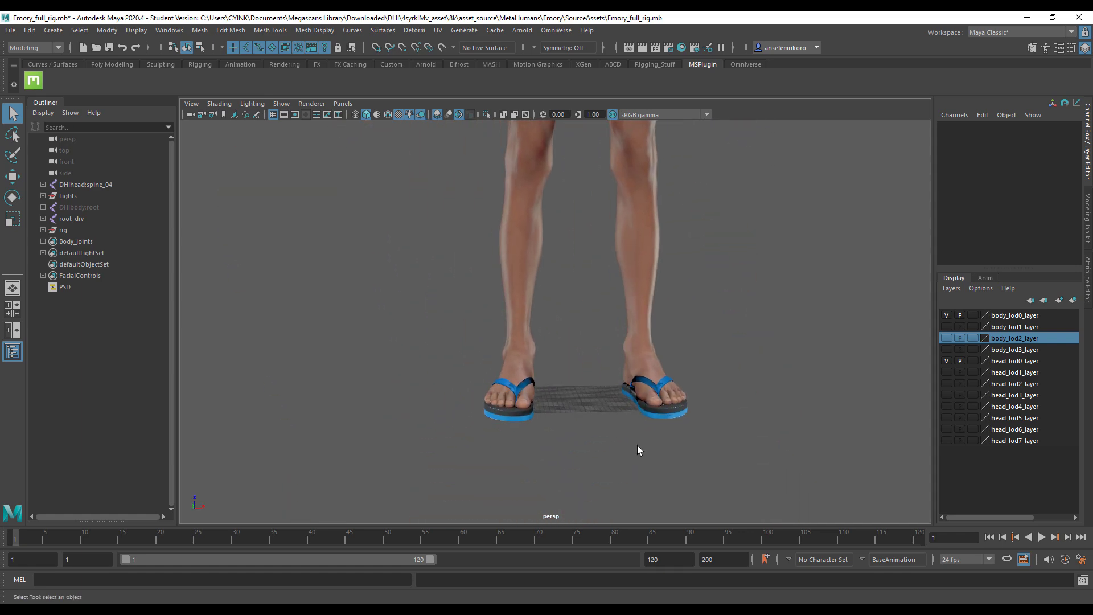
middle_click_drag(555, 438, 544, 506, "alt")
middle_click_drag(600, 288, 612, 467, "alt")
scroll(700, 381, "down", 5)
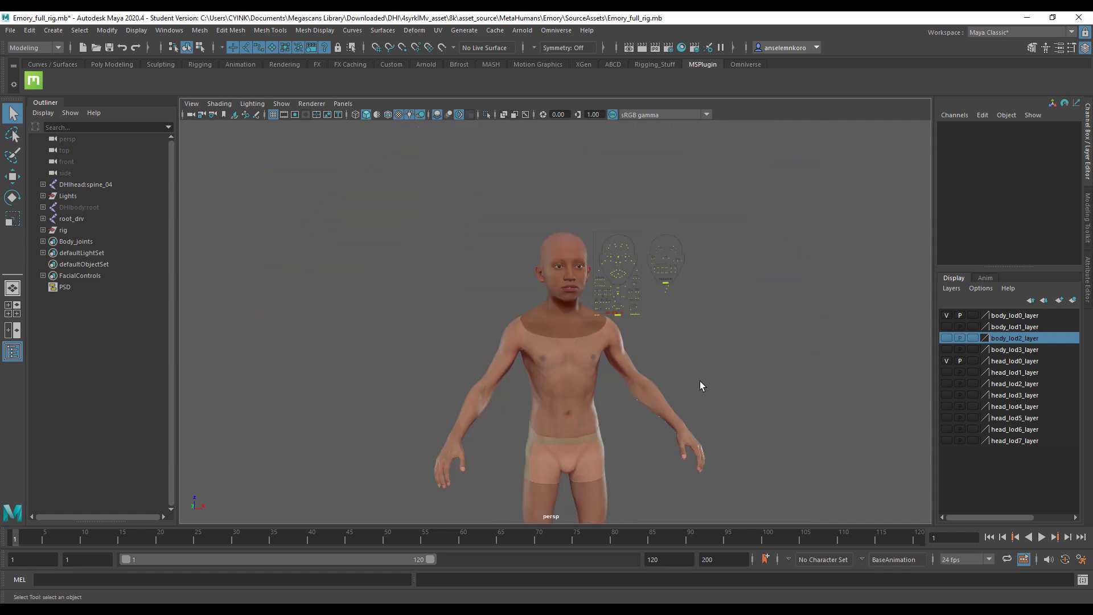
scroll(598, 328, "up", 5)
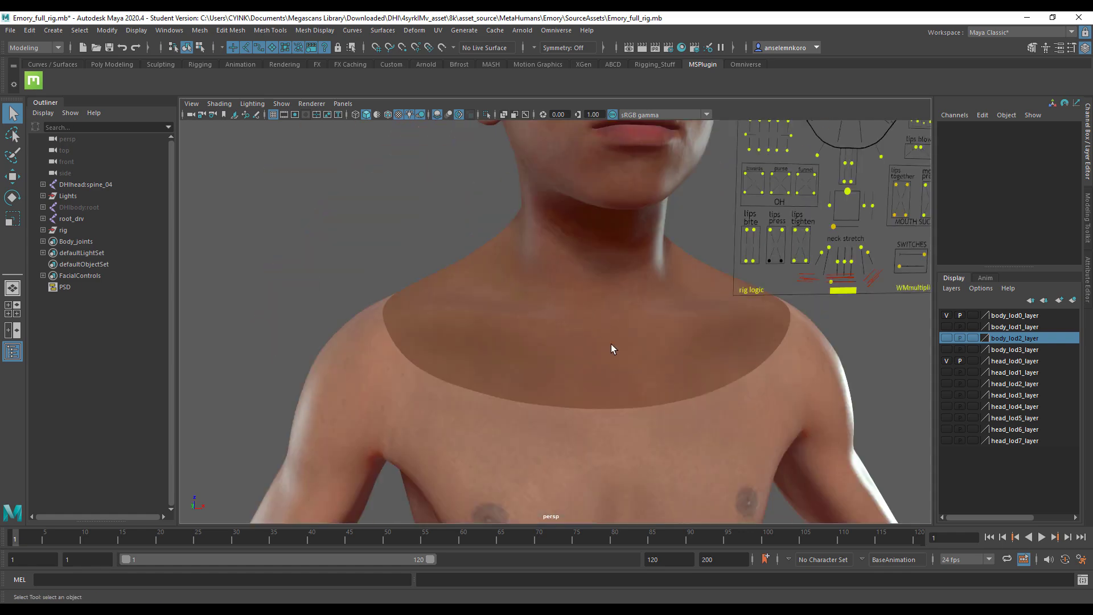
Step: Select the LOD 0 head mesh and examine its wireframe from the face down to the neck and shoulder seam
left_click(618, 345)
scroll(617, 345, "down", 4)
scroll(618, 345, "up", 2)
scroll(617, 347, "up", 6)
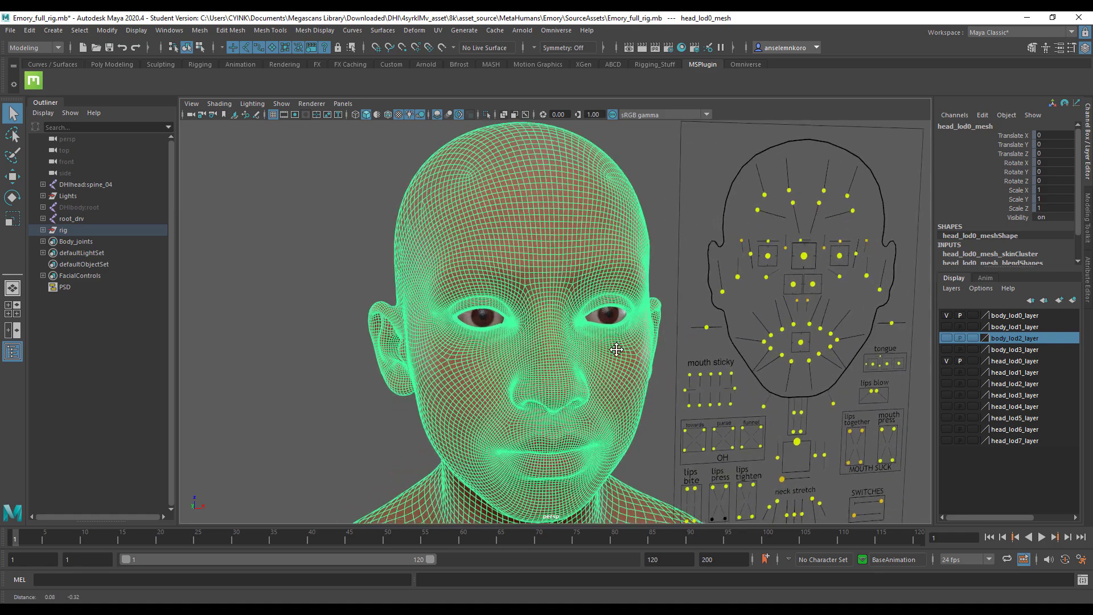
middle_click_drag(617, 350, 627, 142, "alt")
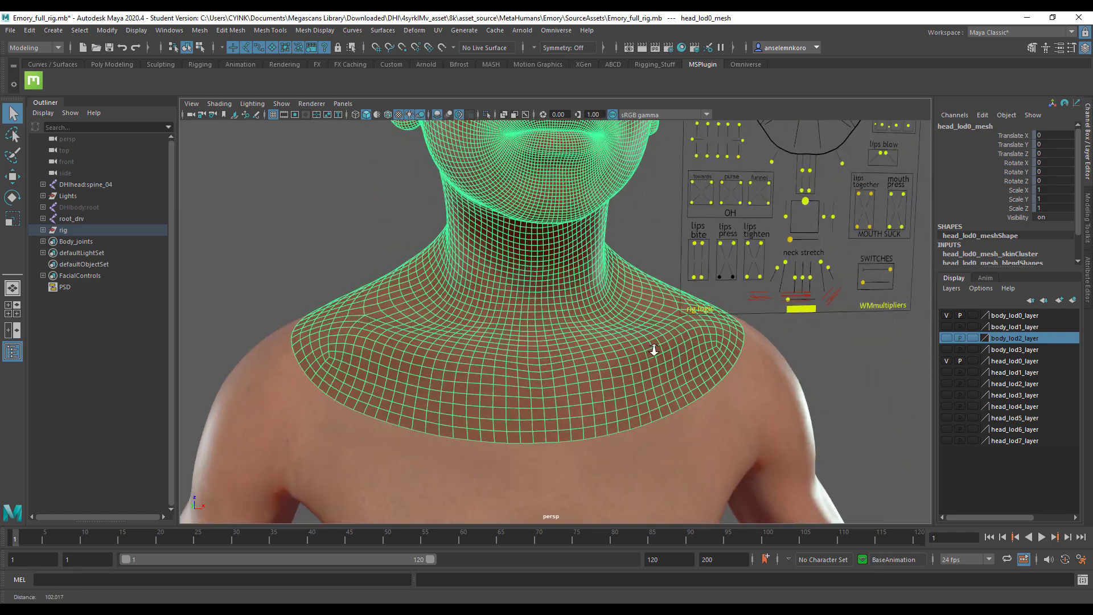
scroll(622, 328, "down", 3)
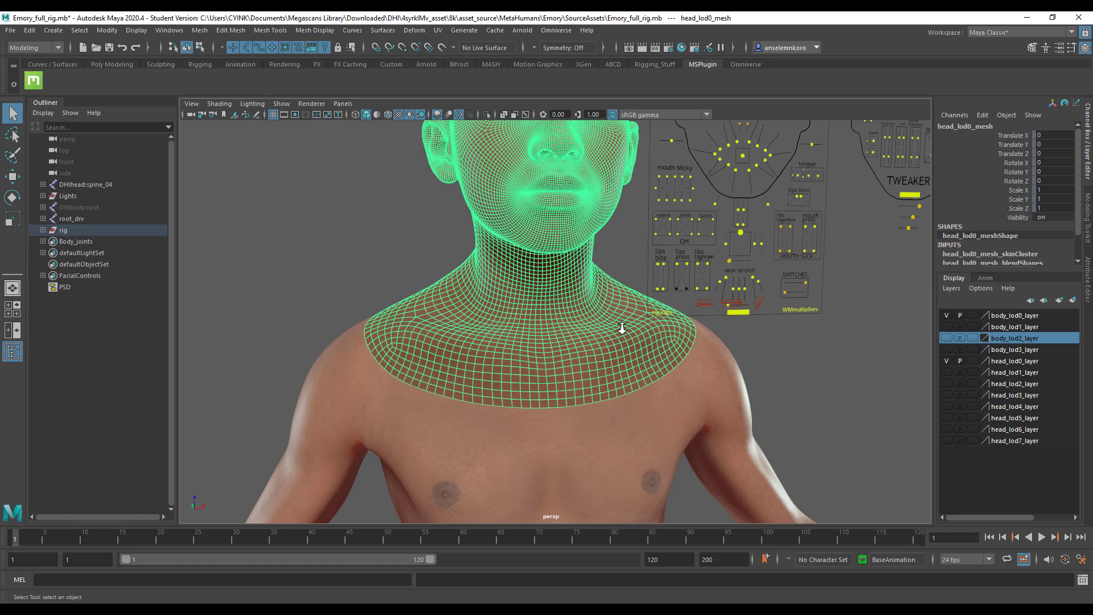
scroll(627, 306, "down", 6)
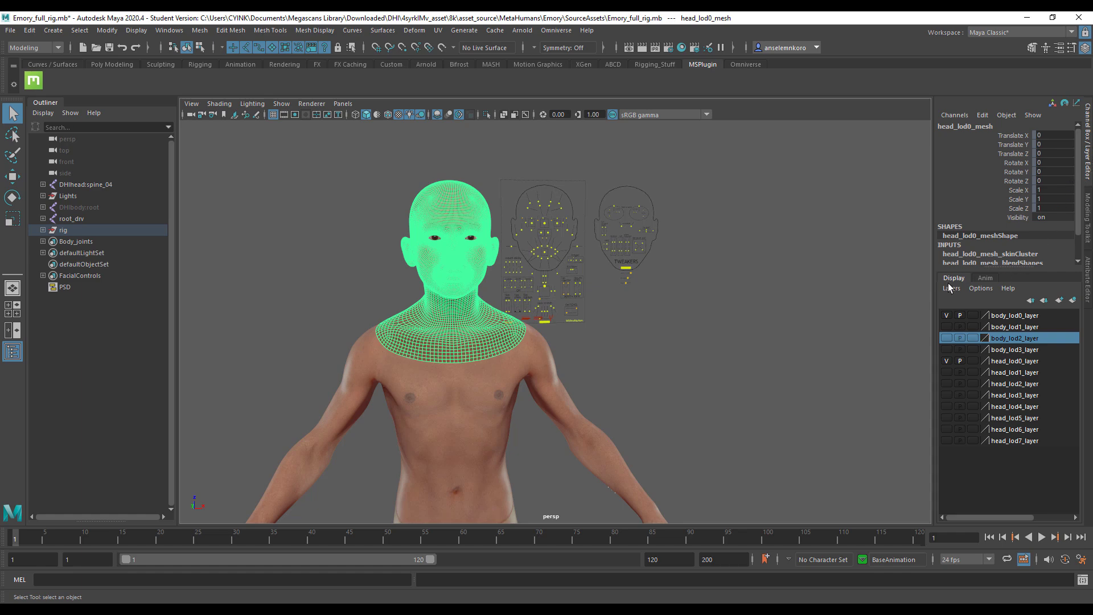
scroll(430, 335, "down", 1)
scroll(430, 335, "up", 6)
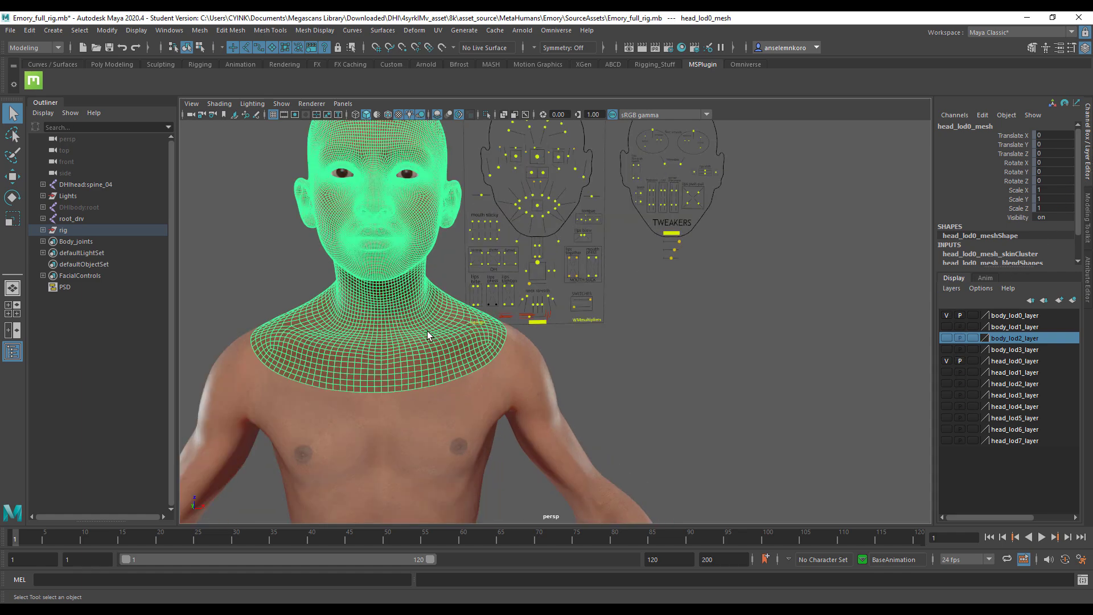
scroll(429, 334, "down", 3)
middle_click_drag(431, 336, 563, 291, "alt")
scroll(565, 289, "up", 4)
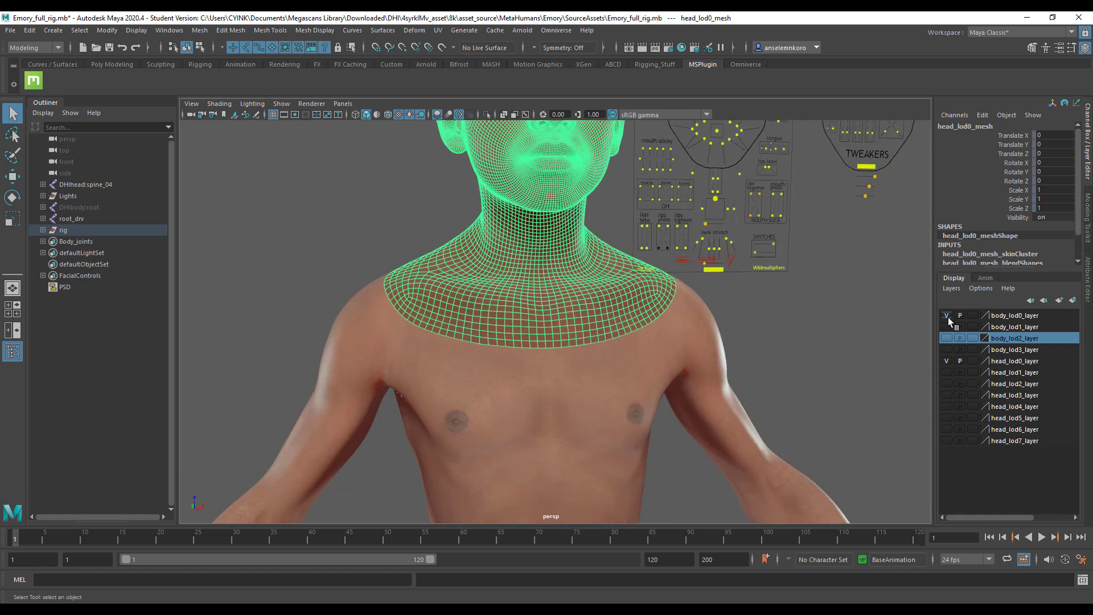
Step: Hide body_lod0_layer, show body_lod1_layer instead, and select the LOD 1 body mesh to inspect its topology
left_click(946, 315)
key("f")
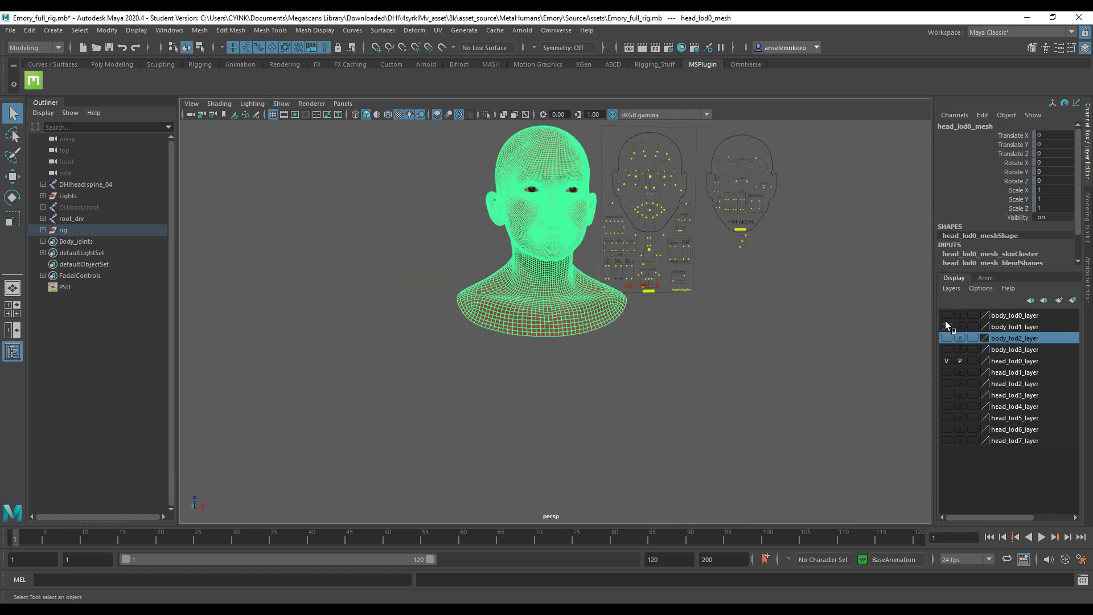
left_click(945, 326)
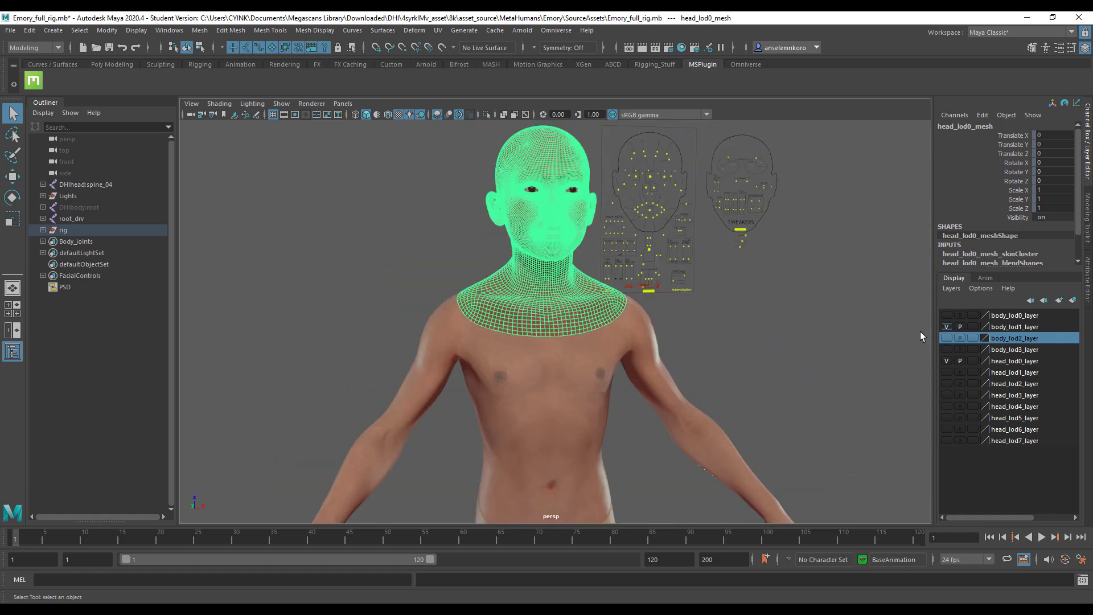
left_click(523, 420)
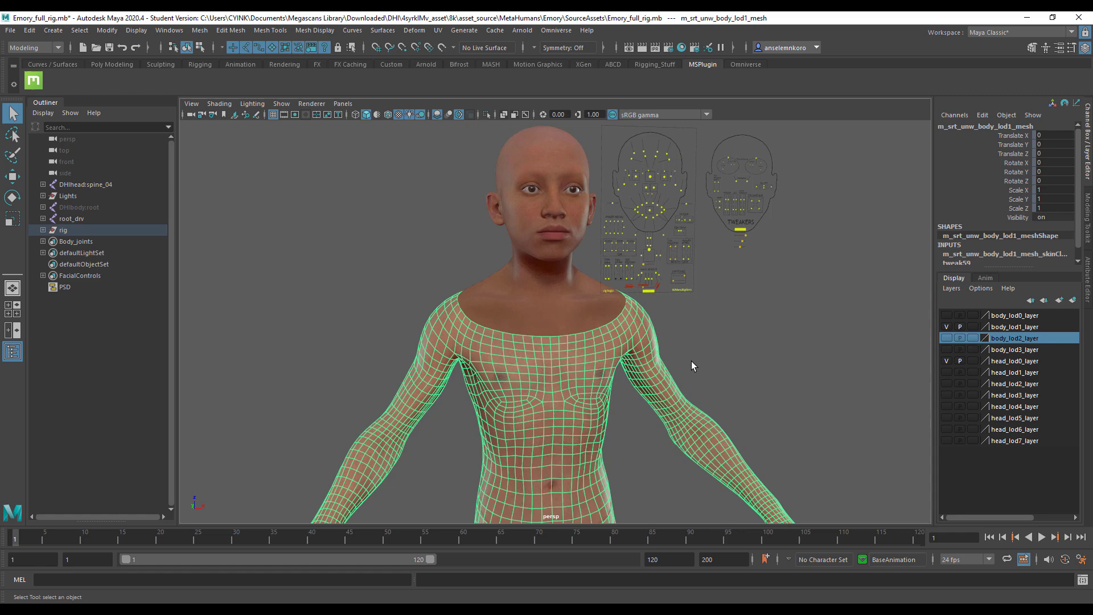
Step: Compare the body mesh at the other levels of detail up to LOD 3, and hide body_lod3_layer
left_click(947, 327)
left_click(947, 316)
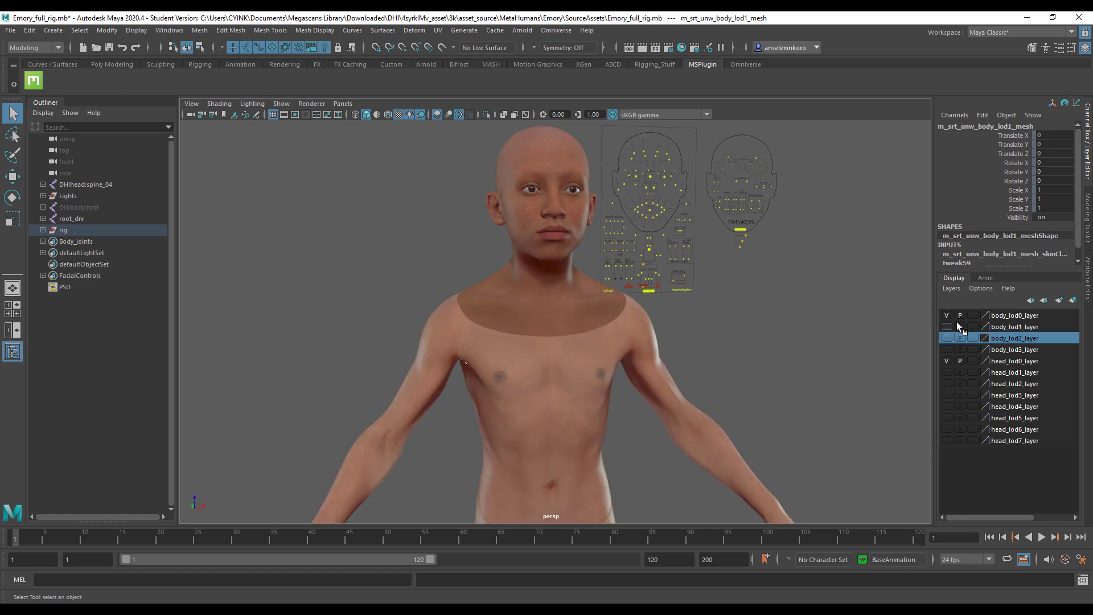
left_click(537, 402)
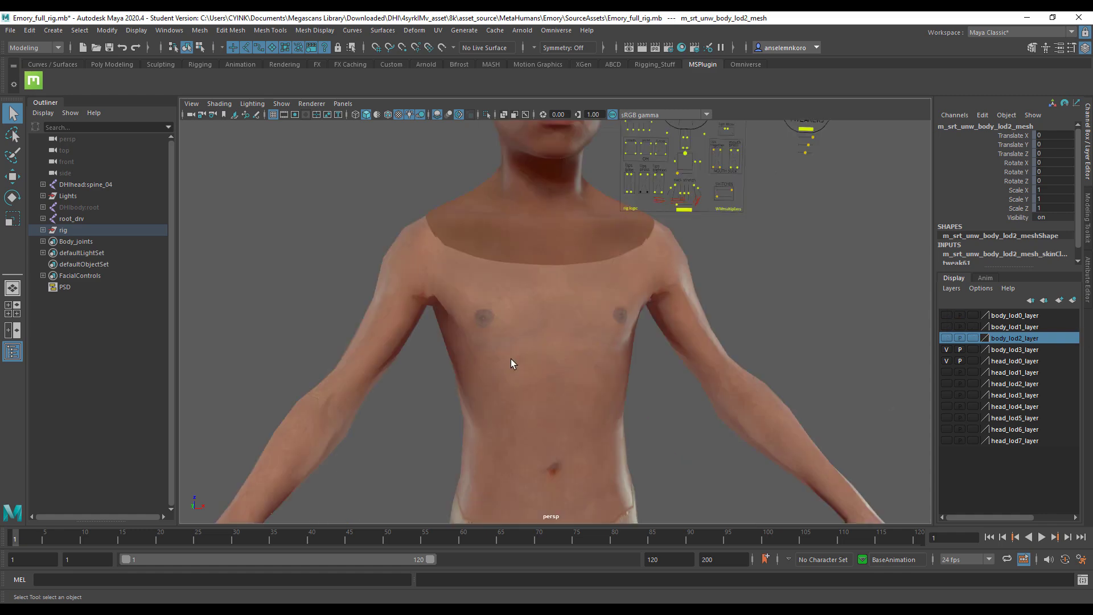
left_click(511, 359)
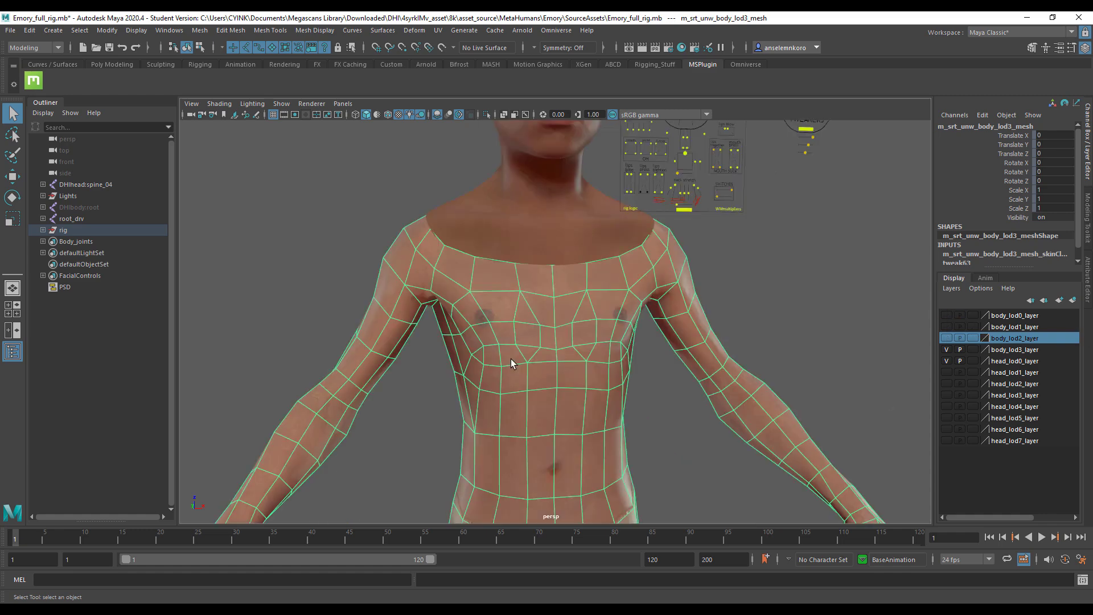
left_click(947, 349)
Step: Frame the head from a three-quarter angle and select the LOD 0 head mesh to inspect its topology
middle_click_drag(621, 399, 625, 484, "alt")
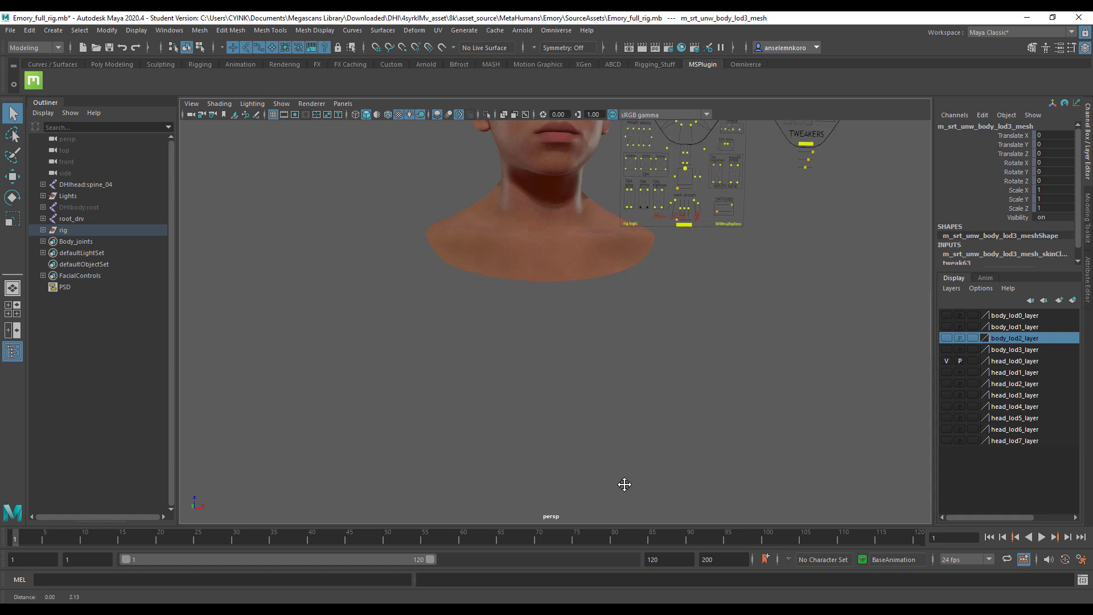
middle_click_drag(623, 257, 621, 357, "alt")
right_click_drag(620, 357, 627, 429, "alt")
middle_click_drag(627, 429, 626, 319, "alt")
right_click_drag(627, 319, 644, 384, "alt")
left_click_drag(643, 383, 666, 424, "alt")
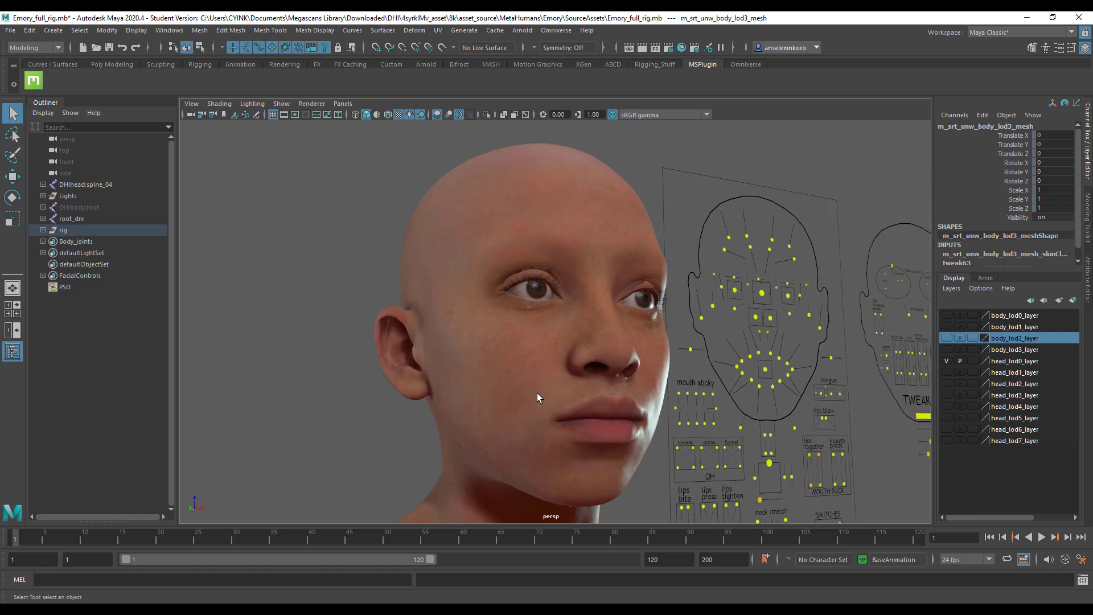
left_click(538, 393)
left_click_drag(699, 337, 637, 333, "alt")
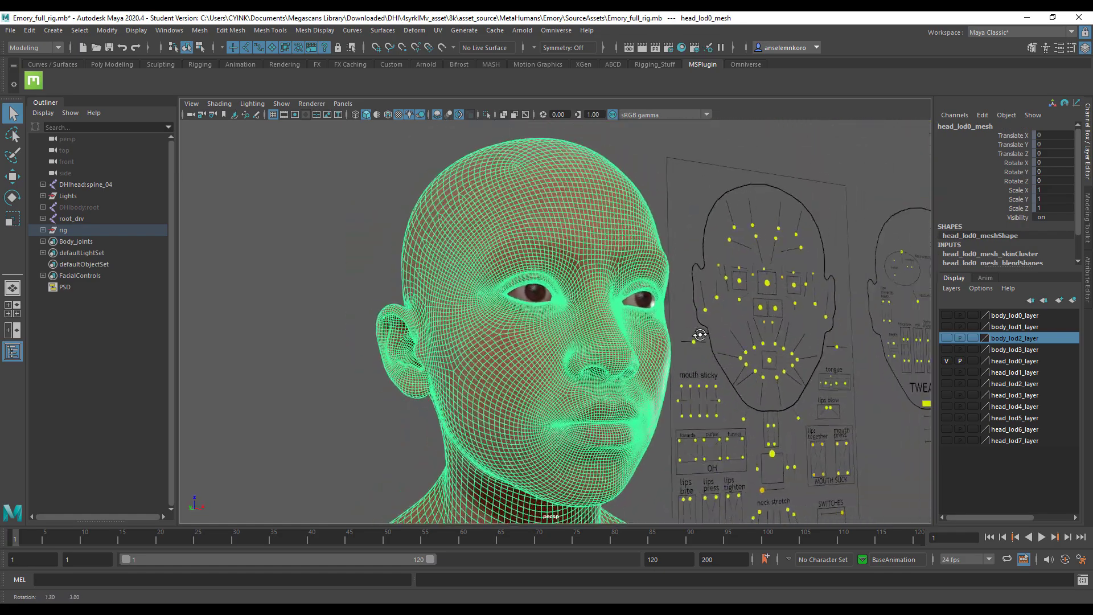
Step: Select the LOD 1 head mesh, replace it with head_lod2_layer, and select the LOD 2 head mesh
left_click(488, 377)
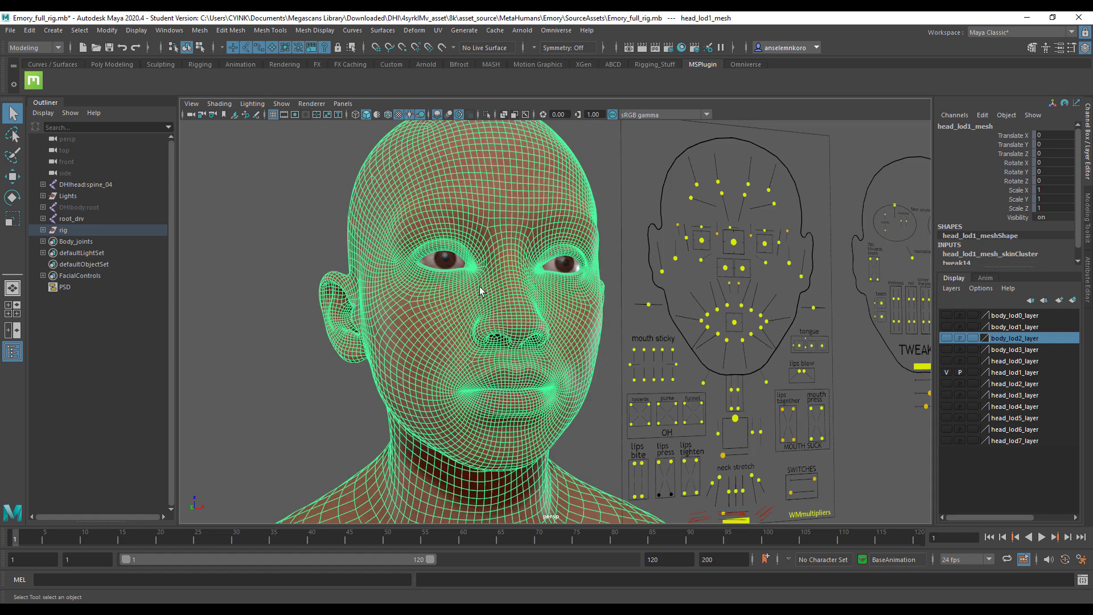
left_click(946, 384)
left_click(947, 373)
left_click(461, 419)
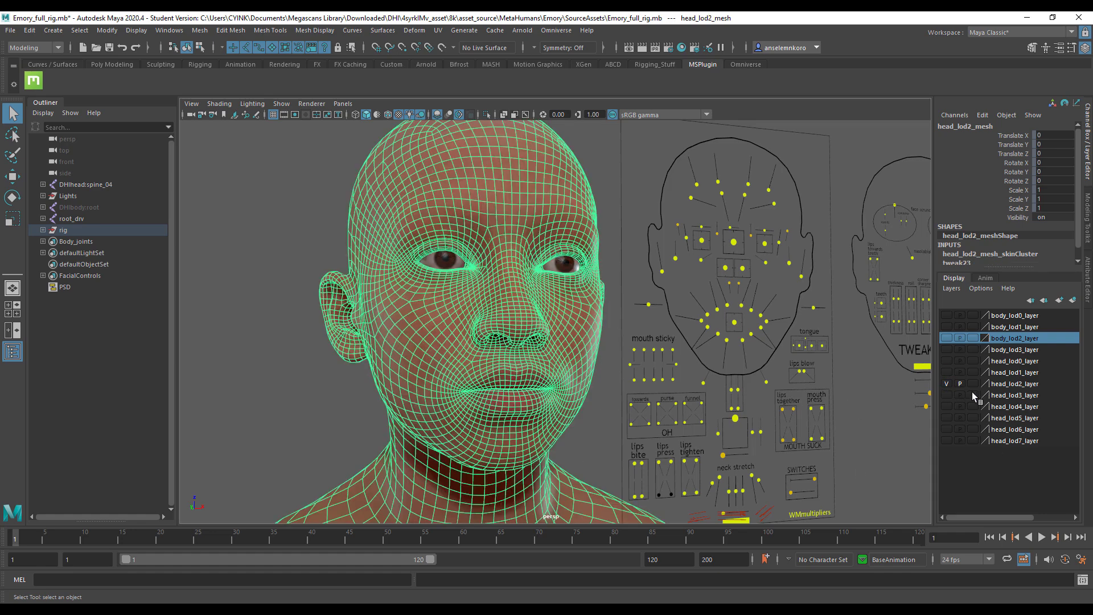
Step: Display the head at LOD 3 and select its mesh, and replace it with head_lod4_layer
left_click(946, 395)
left_click(947, 383)
left_click(525, 392)
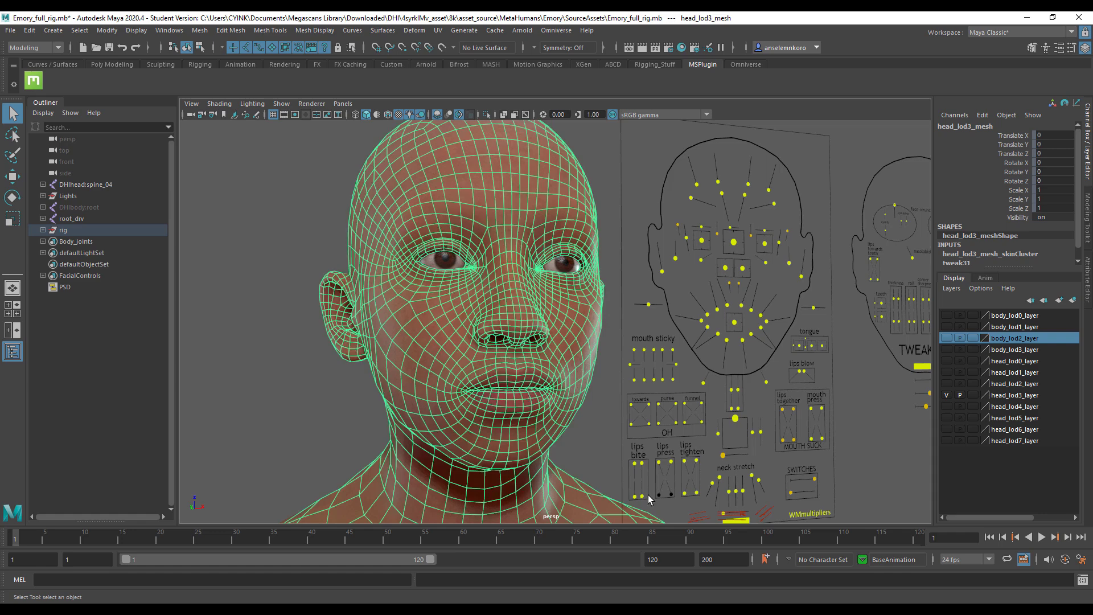
left_click(947, 406)
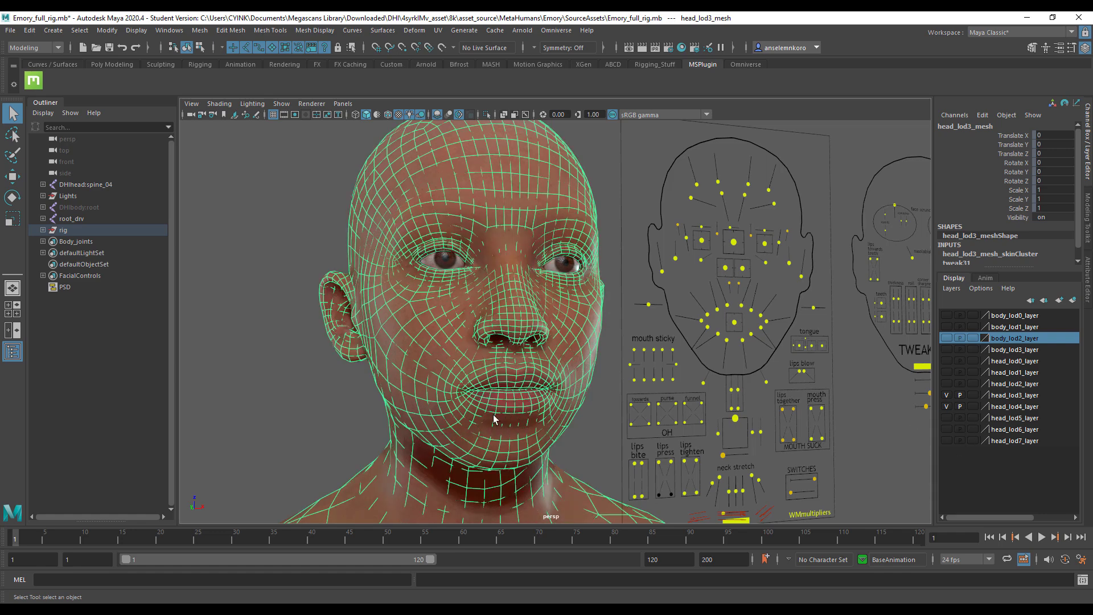
left_click(947, 395)
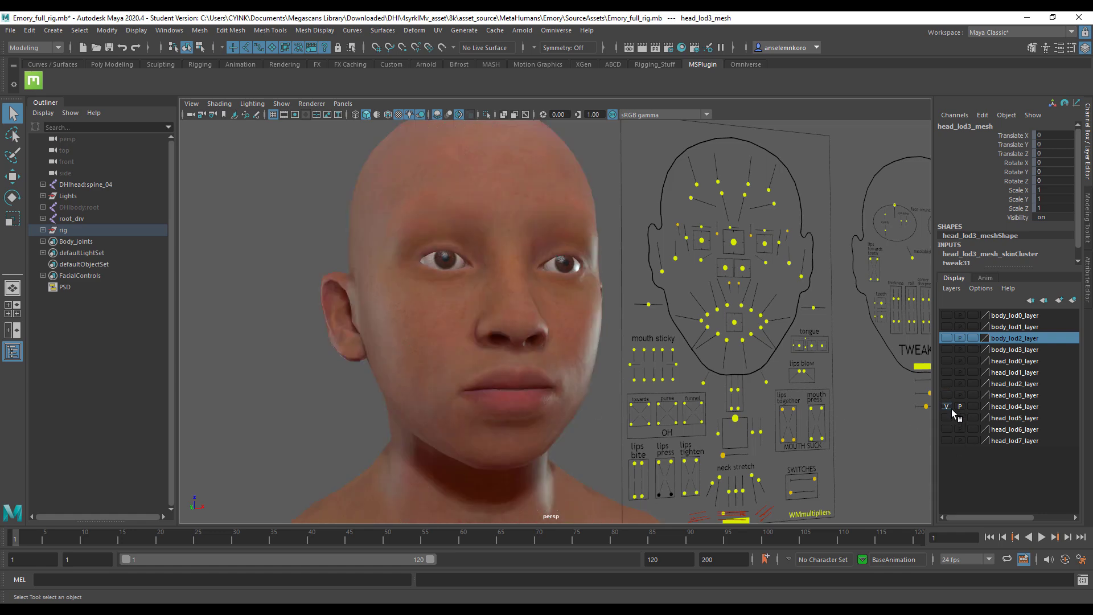
Step: Switch the displayed head from LOD 4 back to head_lod0_layer and select the LOD 0 head mesh
left_click(947, 406)
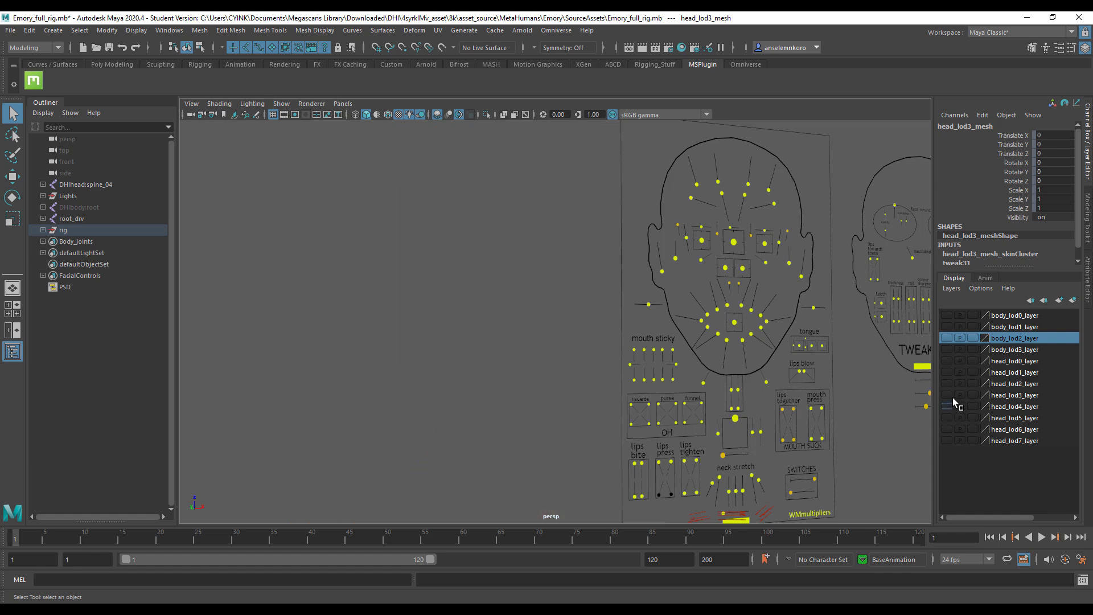
left_click(946, 361)
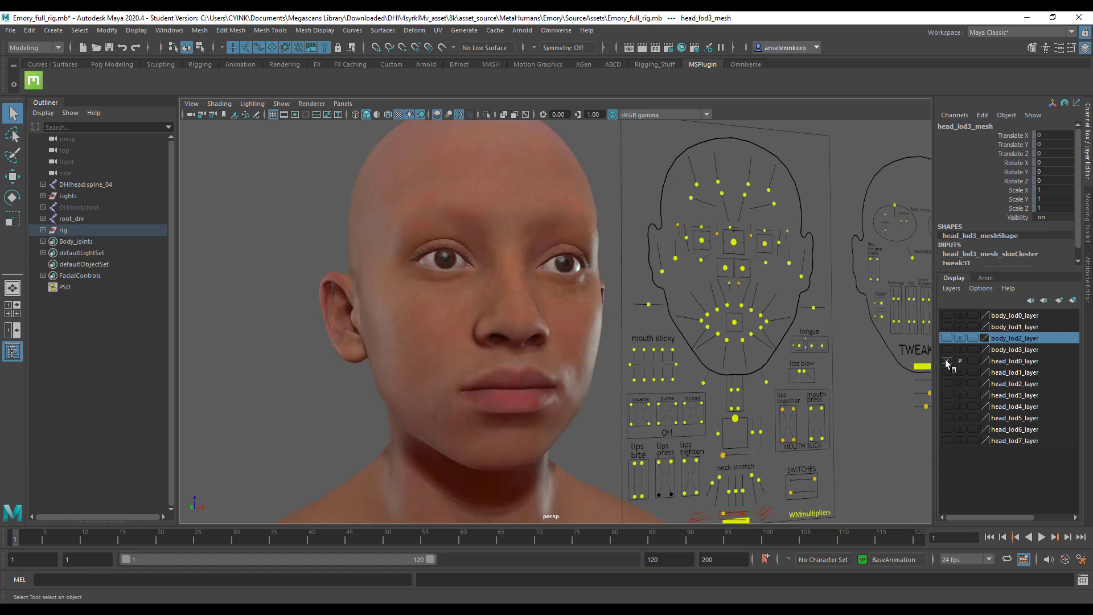
left_click(519, 317)
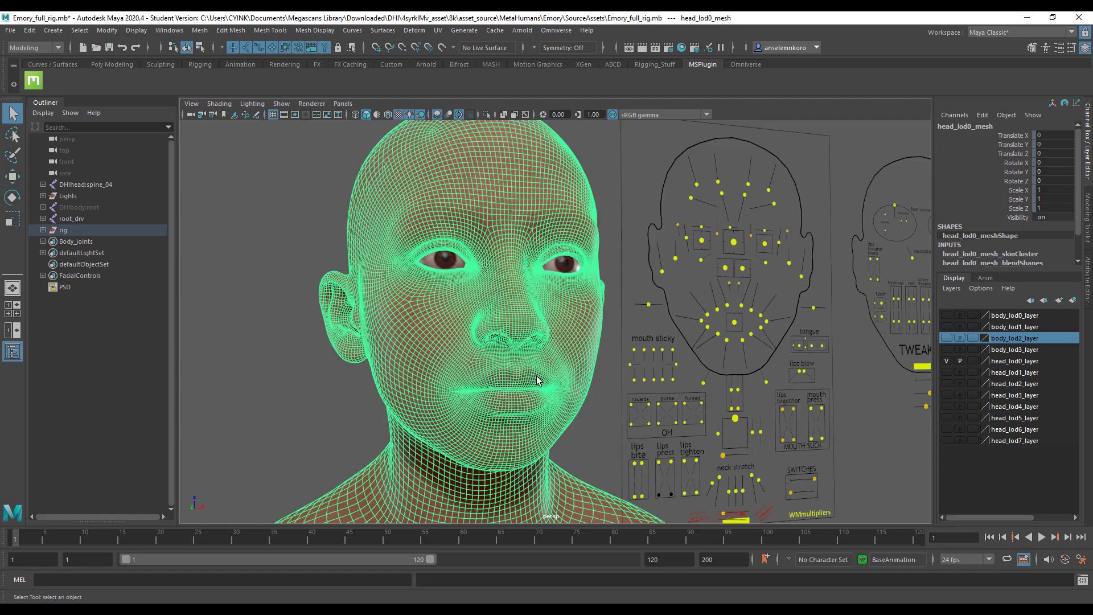
Step: Deselect the head mesh and view the textured head together with both facial control boards
middle_click_drag(537, 378, 535, 265, "alt")
right_click_drag(609, 386, 585, 448, "alt")
left_click_drag(585, 448, 501, 377, "alt")
left_click(586, 222)
middle_click_drag(639, 371, 506, 347, "alt")
right_click_drag(535, 352, 548, 373, "alt")
middle_click_drag(548, 373, 630, 395, "alt")
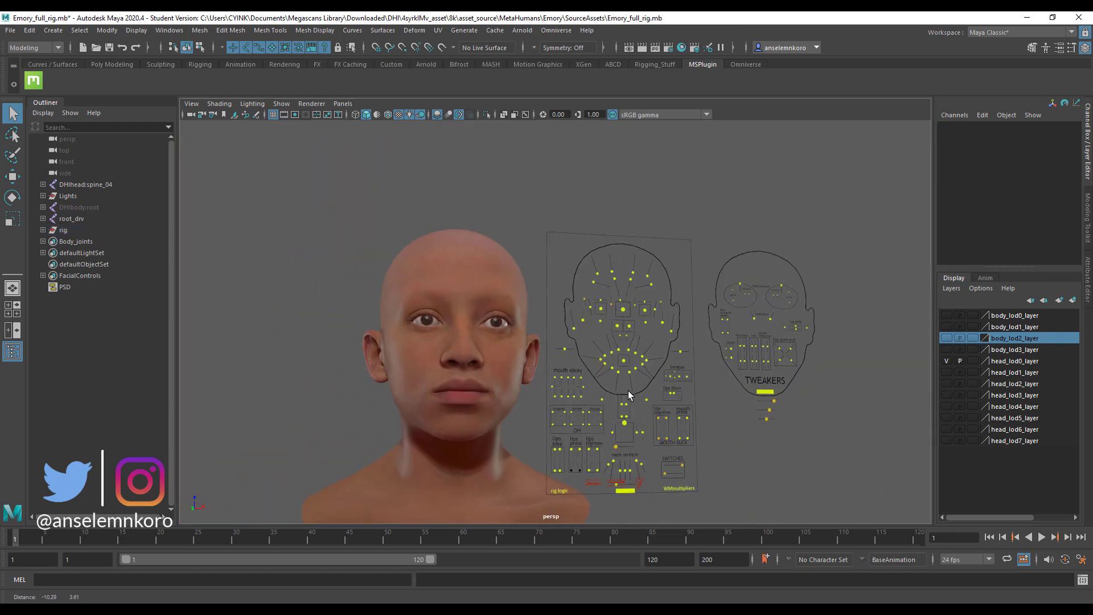
right_click_drag(630, 395, 620, 419, "alt")
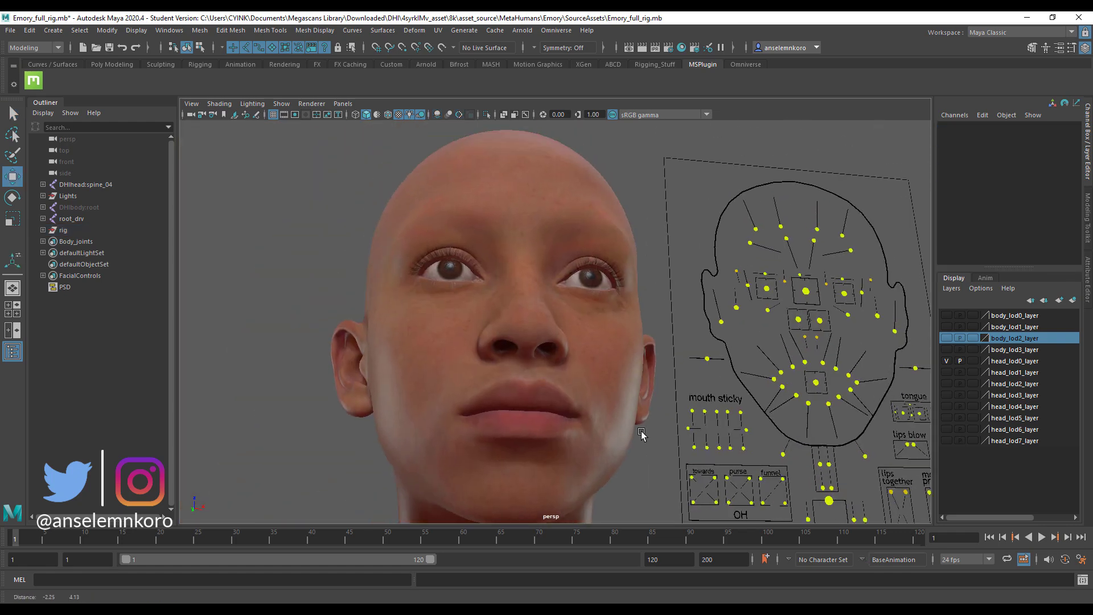
Step: Examine the textured LOD 0 head up close from below, from the side and from the front
middle_click_drag(641, 435, 563, 431, "alt")
left_click_drag(491, 432, 559, 429, "alt")
middle_click_drag(556, 356, 569, 427, "alt")
right_click_drag(569, 427, 530, 377, "alt")
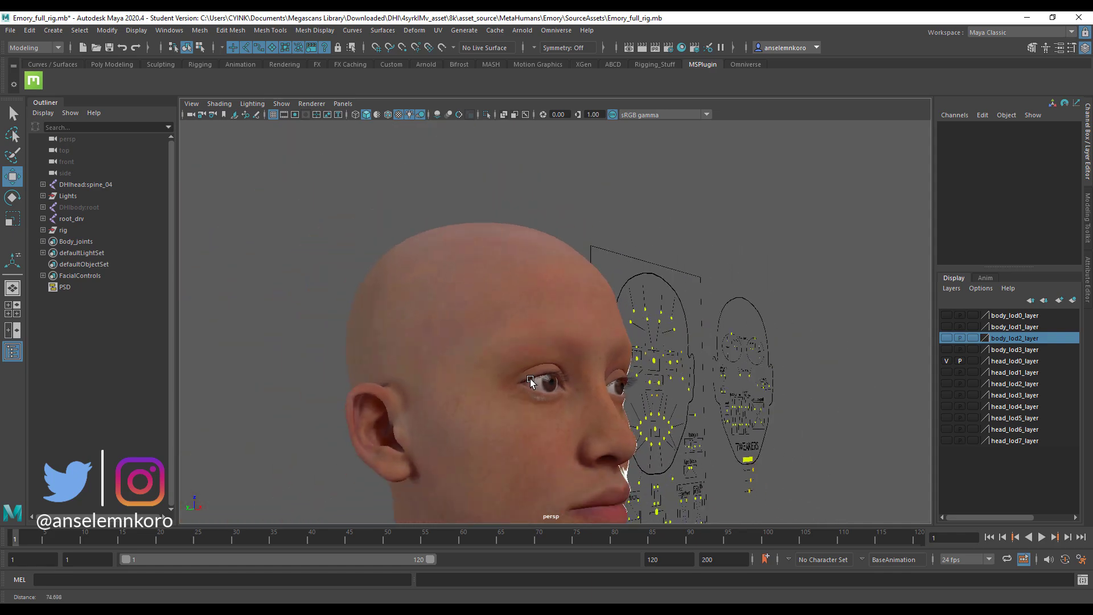
left_click_drag(570, 417, 509, 380, "alt")
mouse_move(474, 301)
right_mouse_down()
mouse_move(564, 438)
mouse_move(474, 301)
right_mouse_up()
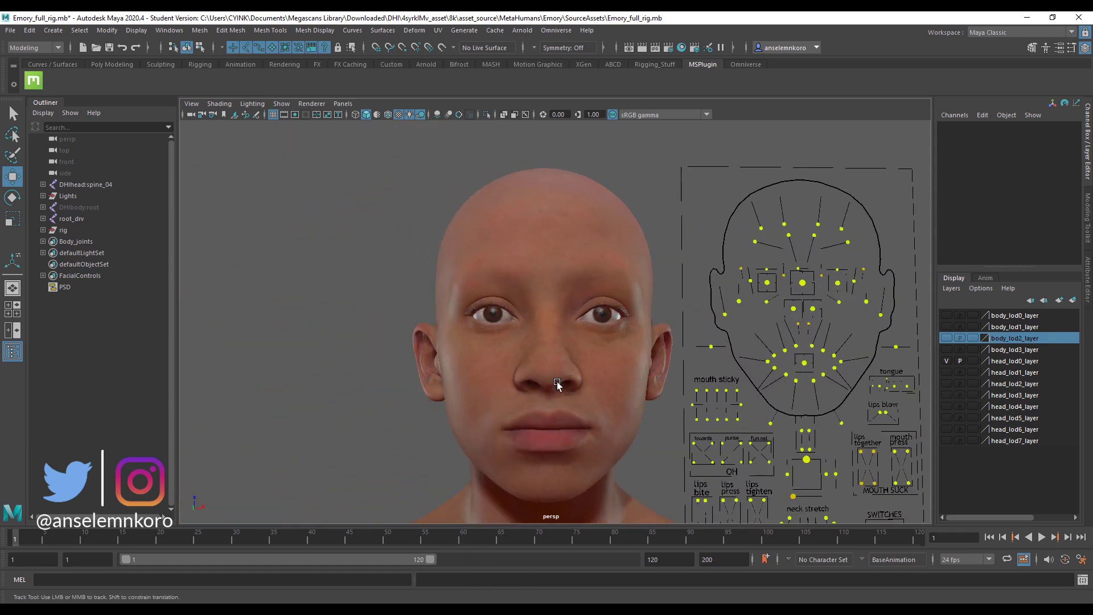
left_click_drag(595, 387, 524, 386, "alt")
mouse_move(524, 301)
right_mouse_down()
mouse_move(536, 326)
mouse_move(524, 303)
right_mouse_up()
Step: Select the CTRL_C_jaw control on the facial board and move it to about -0.763 in X and 0.623 in Y, opening the mouth
scroll(524, 311, "down", 5)
scroll(538, 342, "up", 1)
scroll(539, 365, "up", 8)
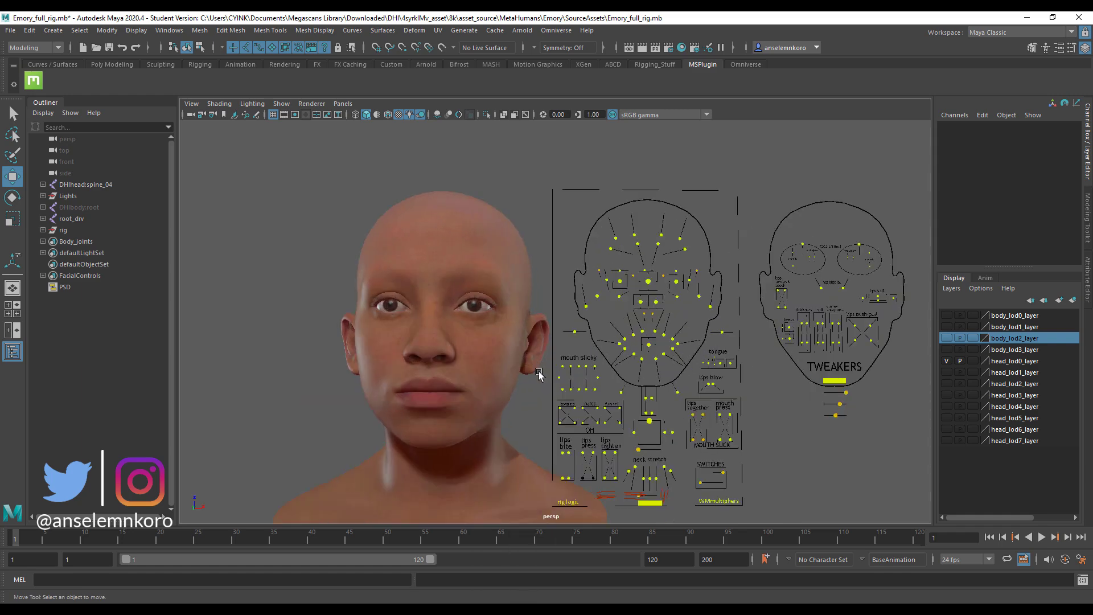
middle_click_drag(478, 487, 553, 420, "alt")
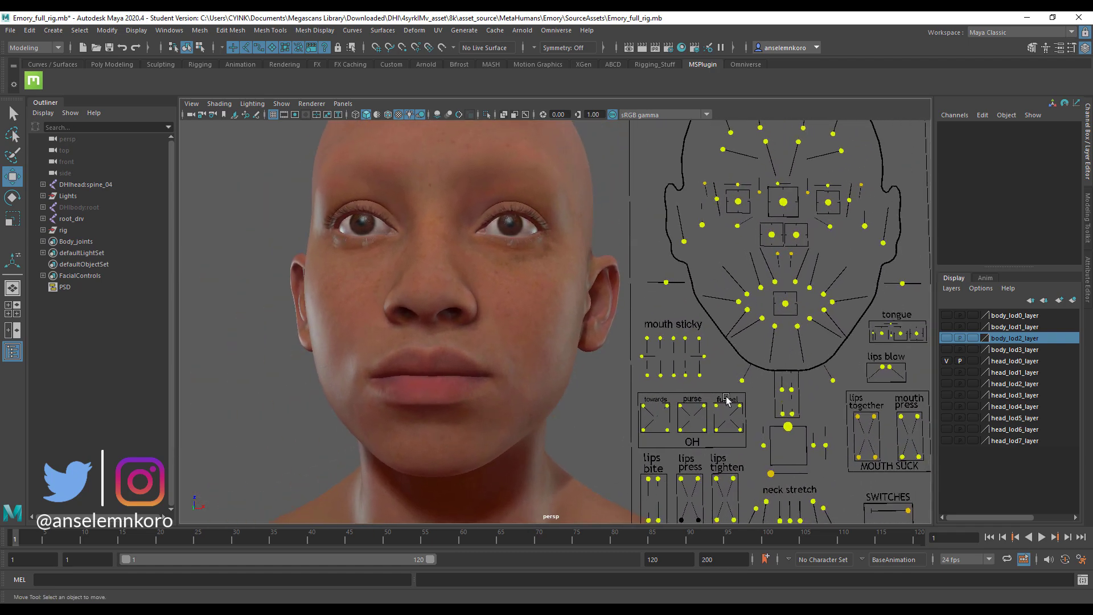
scroll(719, 353, "down", 6)
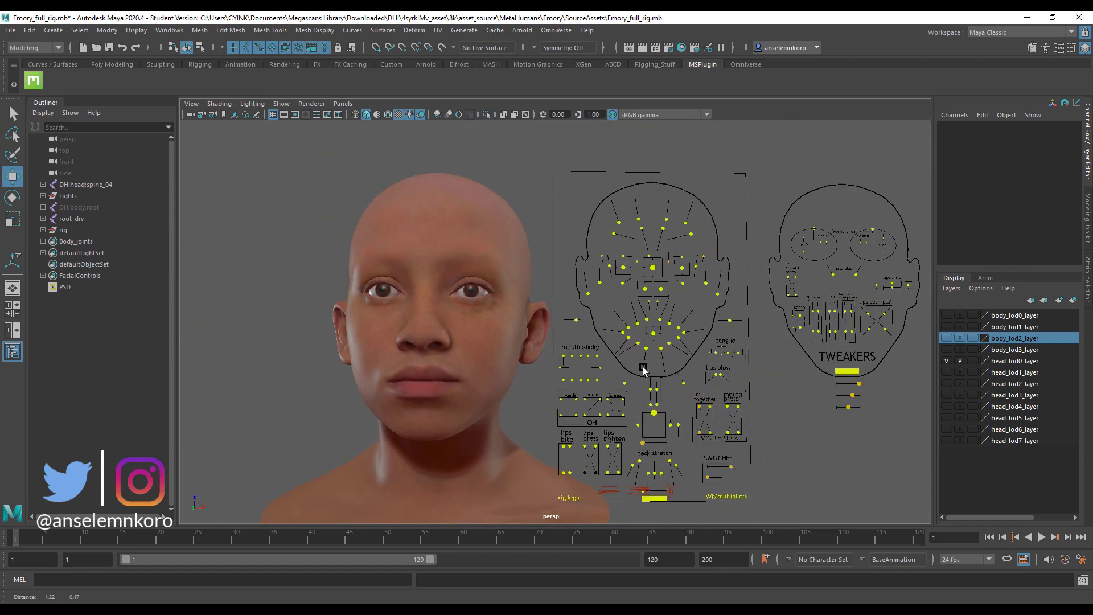
left_click(679, 379)
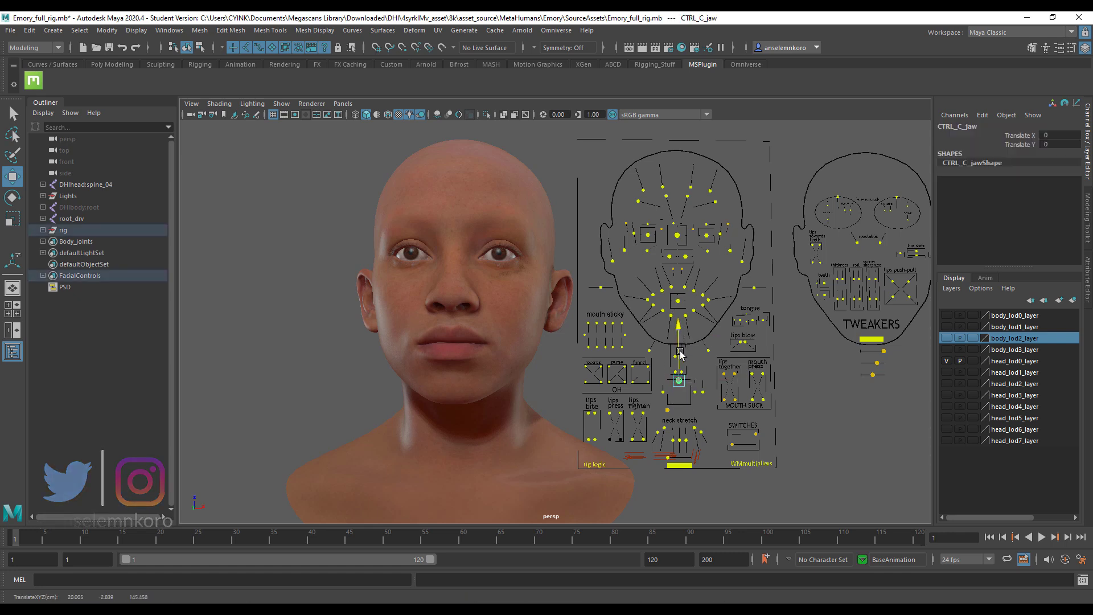
left_click_drag(680, 333, 727, 363)
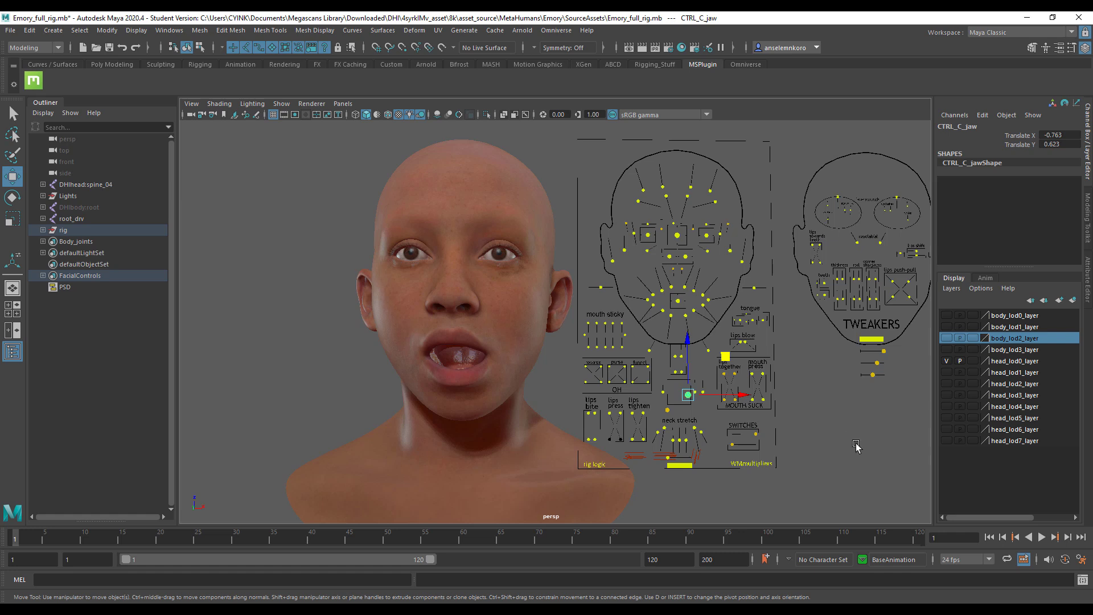
Step: Display head_lod4_layer instead of head_lod0_layer and move CTRL_C_jaw to about 0.723 in X and 0.881 in Y
left_click(947, 361)
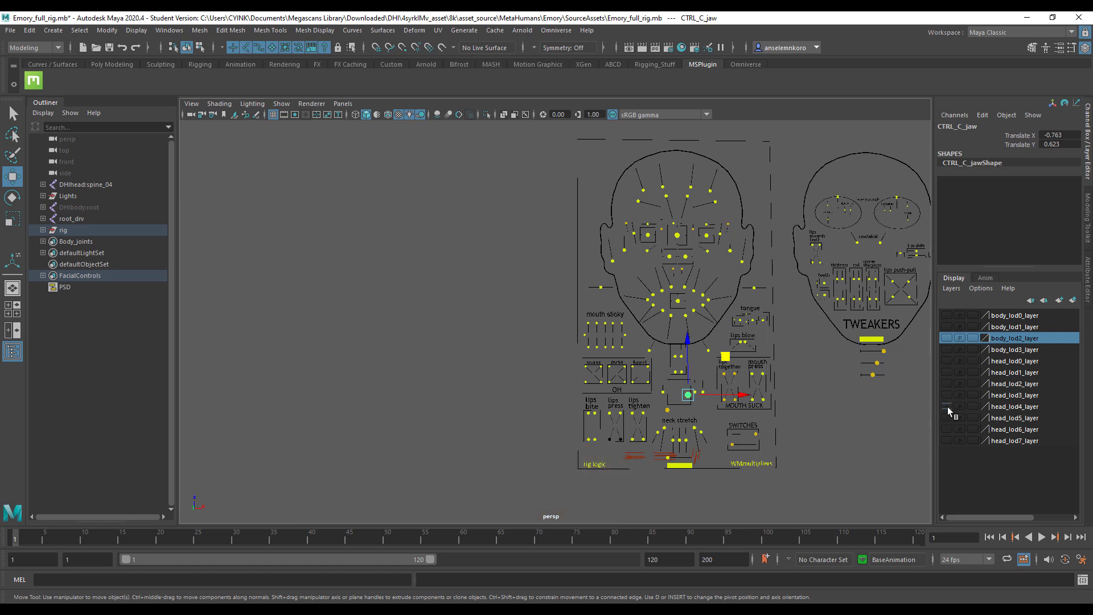
left_click(947, 406)
mouse_move(722, 361)
left_mouse_down()
mouse_move(719, 376)
mouse_move(715, 345)
mouse_move(709, 373)
mouse_move(706, 353)
mouse_move(704, 373)
mouse_move(700, 364)
left_mouse_up()
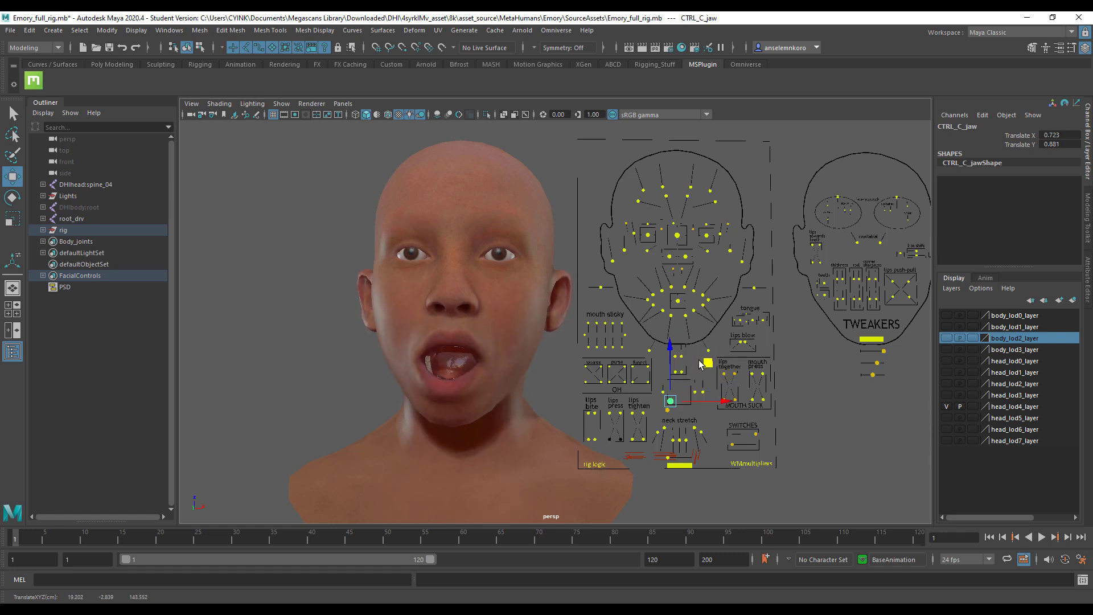
Step: Switch the display back from head_lod4_layer to head_lod0_layer and inspect the open mouth up close
left_click(947, 407)
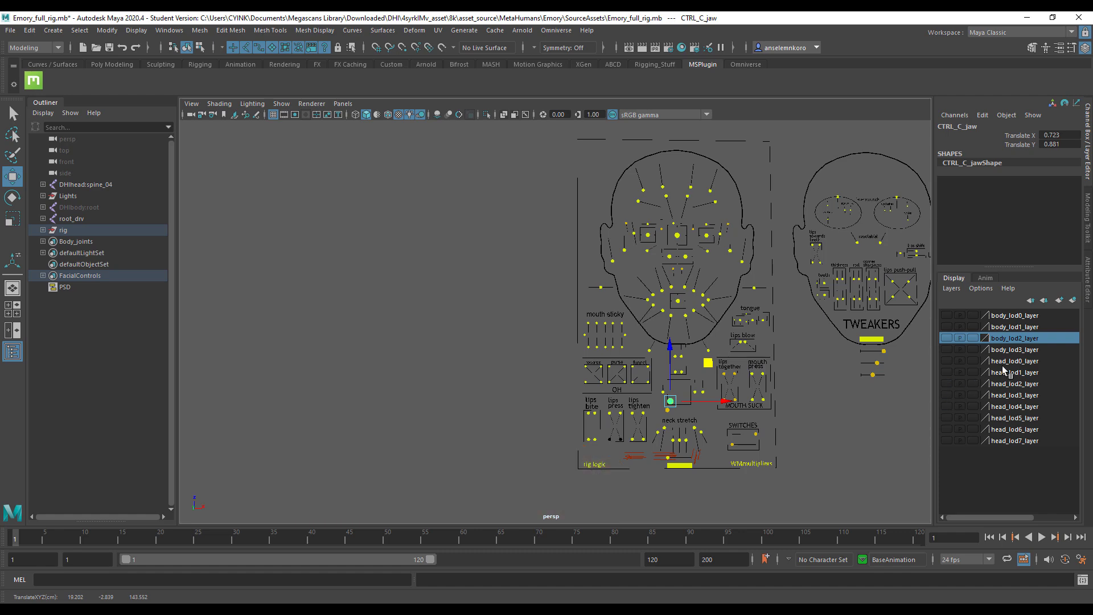
left_click(945, 361)
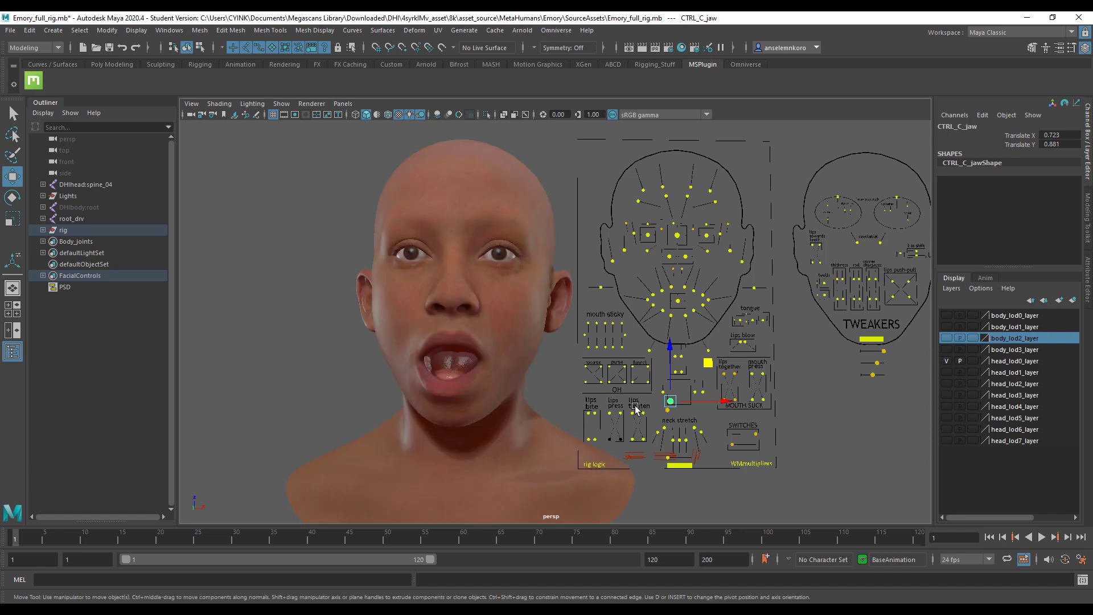
middle_click_drag(631, 407, 585, 420, "alt")
right_click_drag(585, 423, 619, 436, "alt")
left_click_drag(632, 425, 646, 427, "alt")
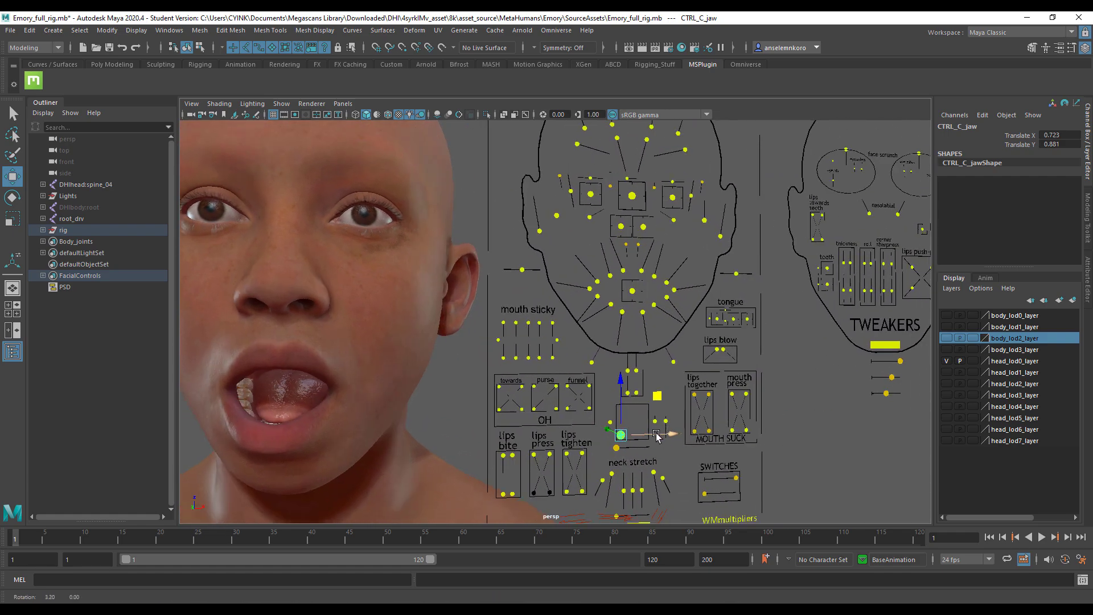
Step: Partly close the jaw by moving CTRL_C_jaw to about 0.106 in X and 0.459 in Y
middle_click_drag(646, 427, 707, 429, "alt")
right_click_drag(718, 425, 716, 385, "alt")
left_click_drag(717, 387, 727, 368)
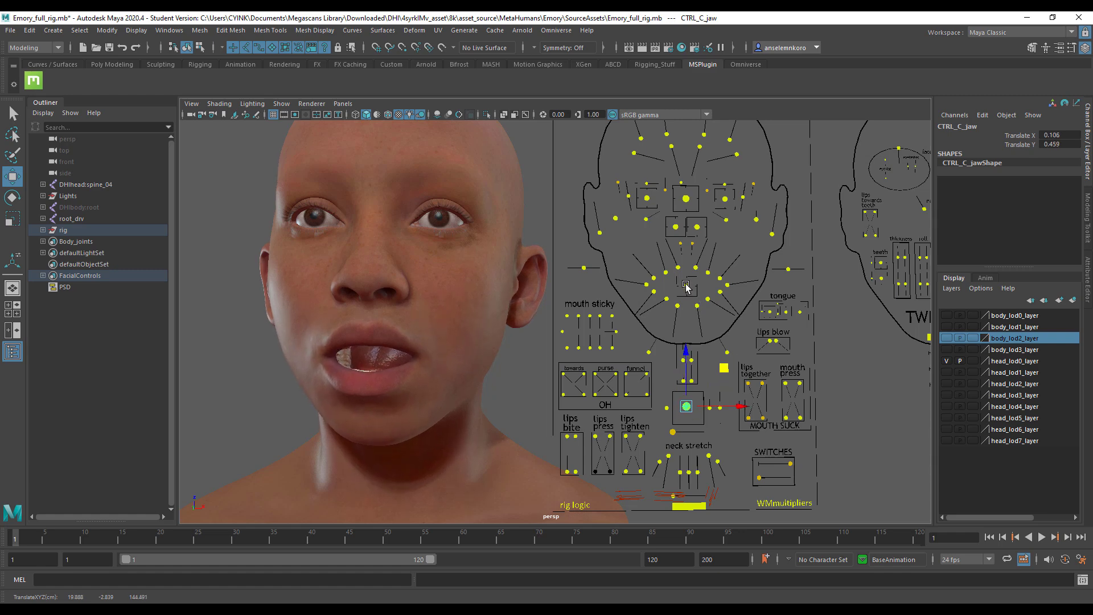
Step: Select the CTRL_C_mouth control and move it to 1 in both X and Y, shifting the mouth sideways and up
left_click(687, 287)
middle_click_drag(700, 287, 729, 325, "alt")
left_click_drag(751, 286, 801, 296)
Step: Examine the deformed mouth, teeth and cheek up close from the side, from below and from the front
right_click_drag(470, 317, 541, 381, "alt")
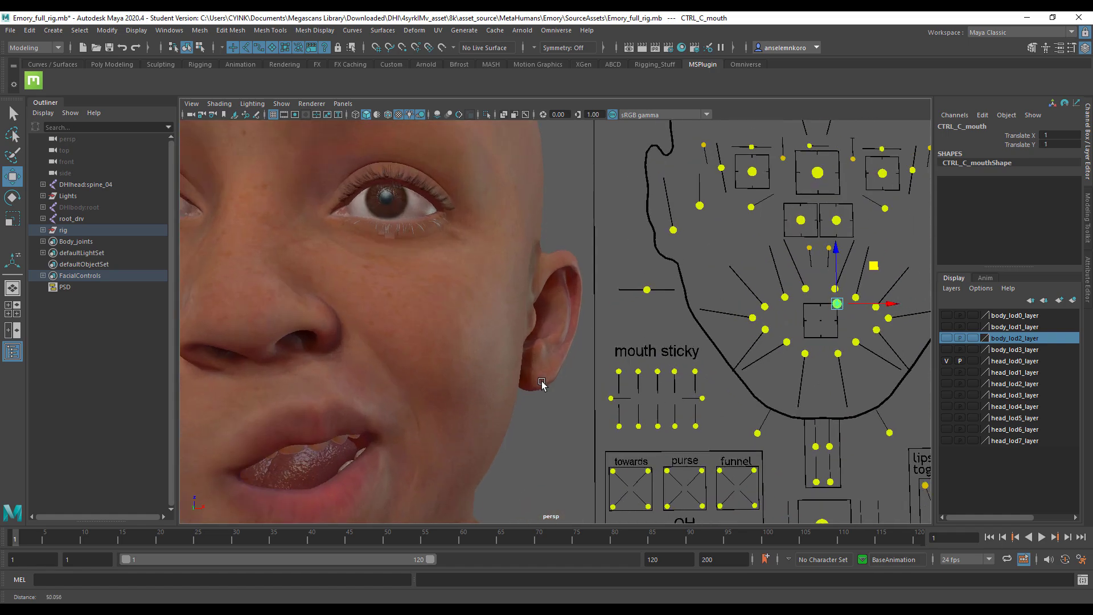
left_click_drag(542, 381, 469, 393, "alt")
middle_click_drag(469, 393, 654, 299, "alt")
right_click_drag(587, 341, 613, 355, "alt")
middle_click_drag(615, 358, 625, 402, "alt")
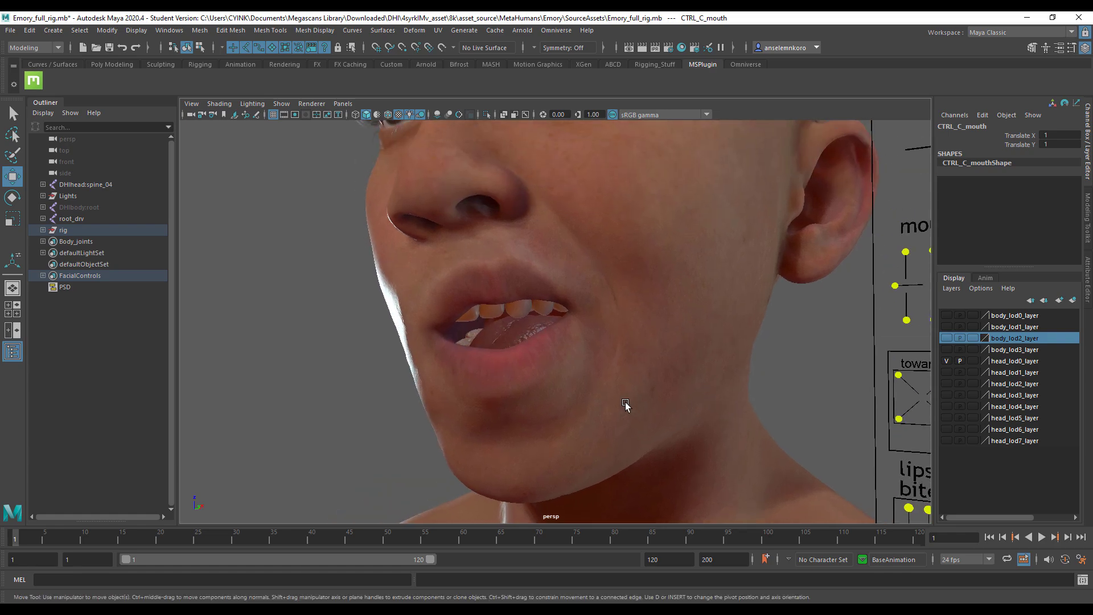
left_click_drag(601, 364, 625, 360, "alt")
scroll(632, 369, "down", 2)
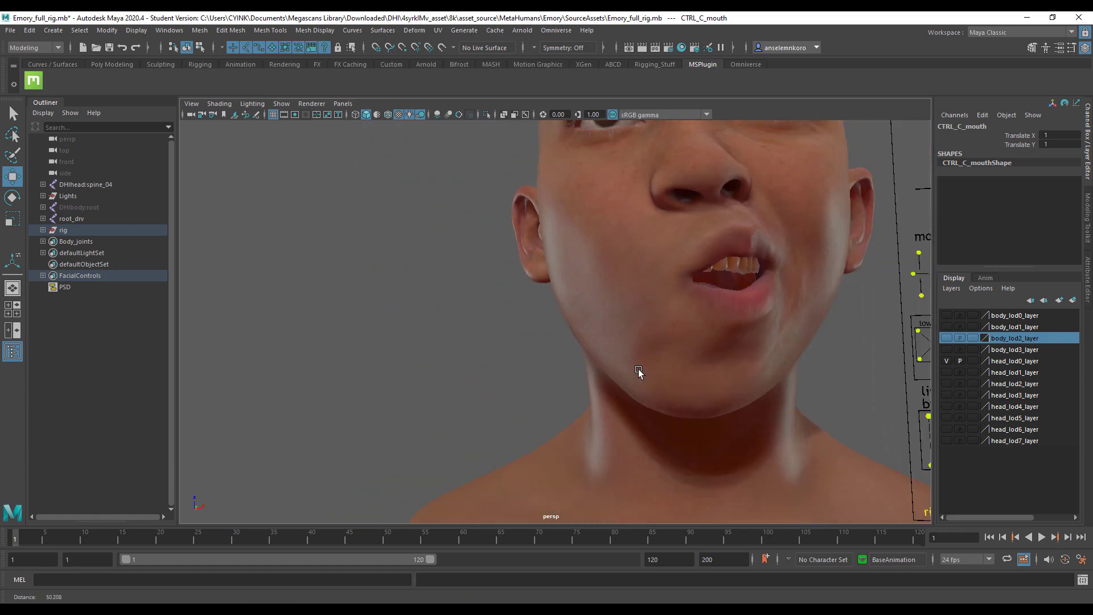
middle_click_drag(736, 327, 644, 455, "alt")
scroll(644, 455, "down", 3)
middle_click_drag(730, 429, 689, 438, "alt")
scroll(685, 428, "down", 2)
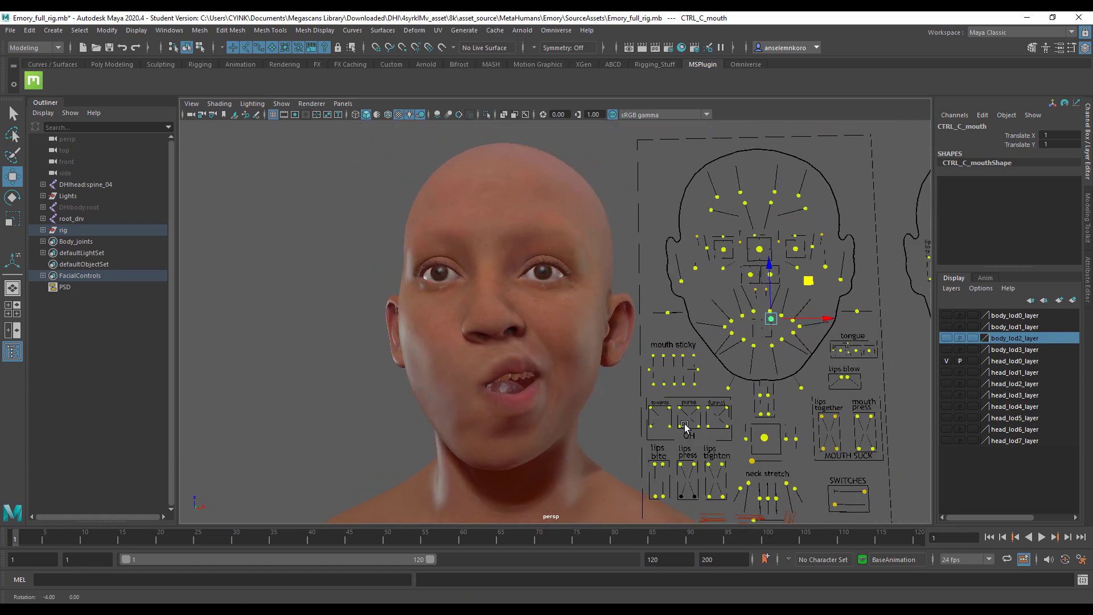
Step: Select both nose controls on the facial board and raise them to a Translate Y of 1
left_click_drag(686, 428, 715, 495, "alt")
scroll(714, 495, "up", 2)
middle_click_drag(782, 356, 740, 397, "alt")
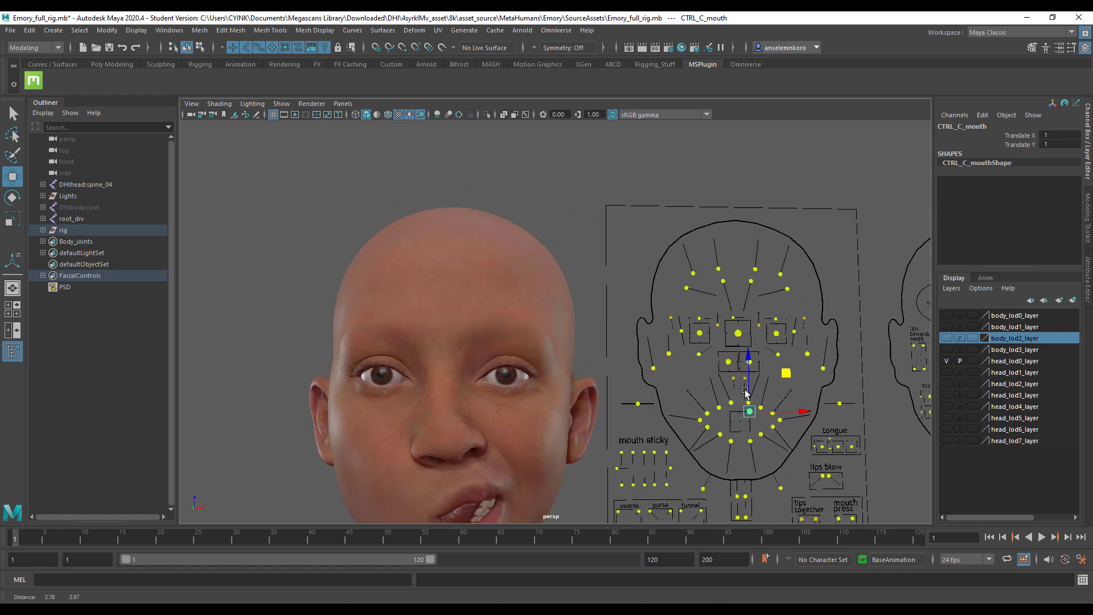
mouse_move(740, 397)
right_mouse_down("alt")
mouse_move(762, 415)
mouse_move(746, 393)
right_mouse_up("alt")
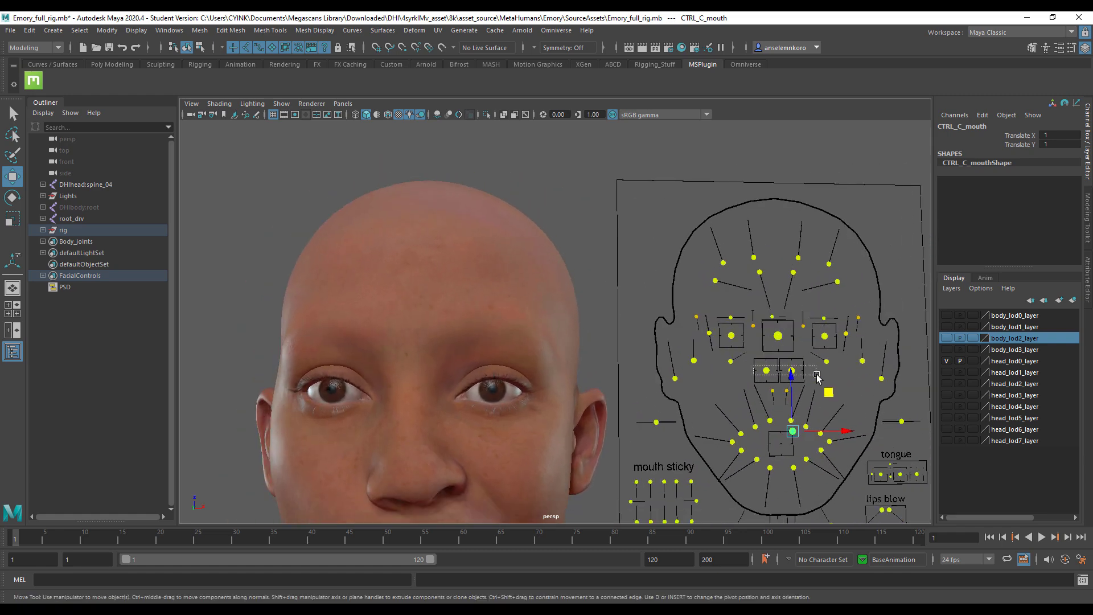
left_click_drag(816, 377, 658, 461)
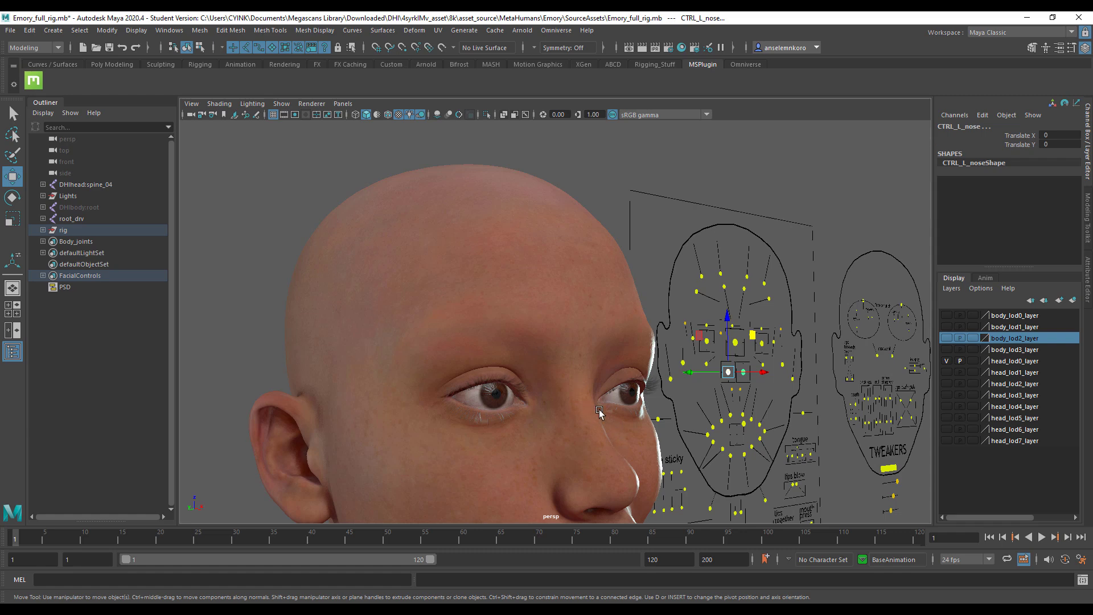
left_click_drag(761, 380, 746, 322, "alt")
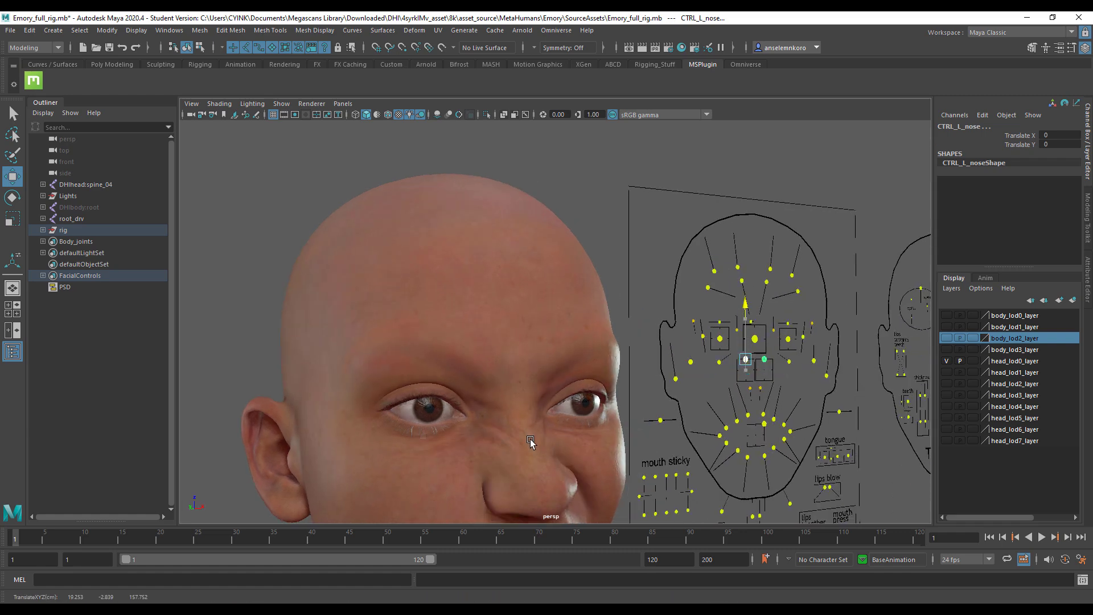
Step: Examine the skin wrinkles around the nose and eyes up close from both sides and from the front
right_click_drag(530, 439, 591, 475, "alt")
middle_click_drag(590, 476, 591, 281, "alt")
right_click_drag(590, 280, 664, 439, "alt")
middle_click_drag(625, 336, 625, 406, "alt")
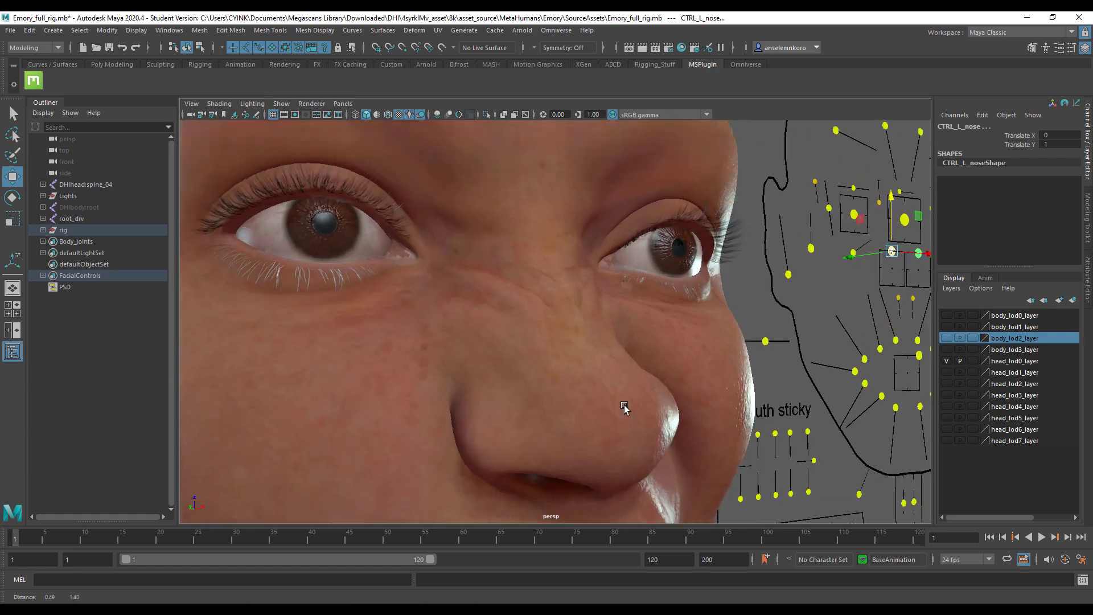
scroll(624, 405, "up", 3)
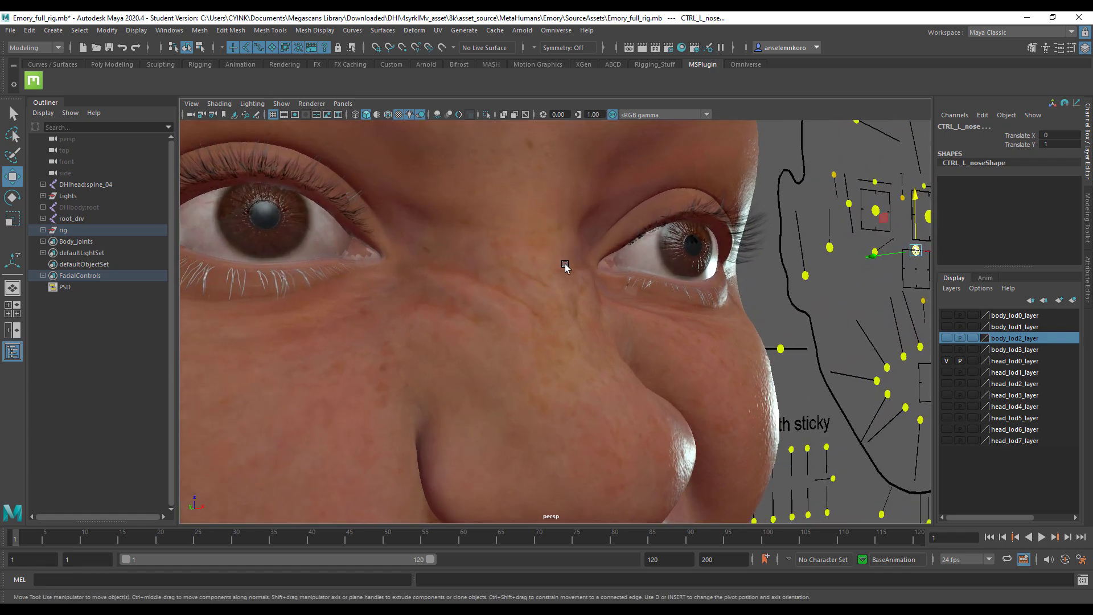
left_click_drag(615, 398, 596, 467, "alt")
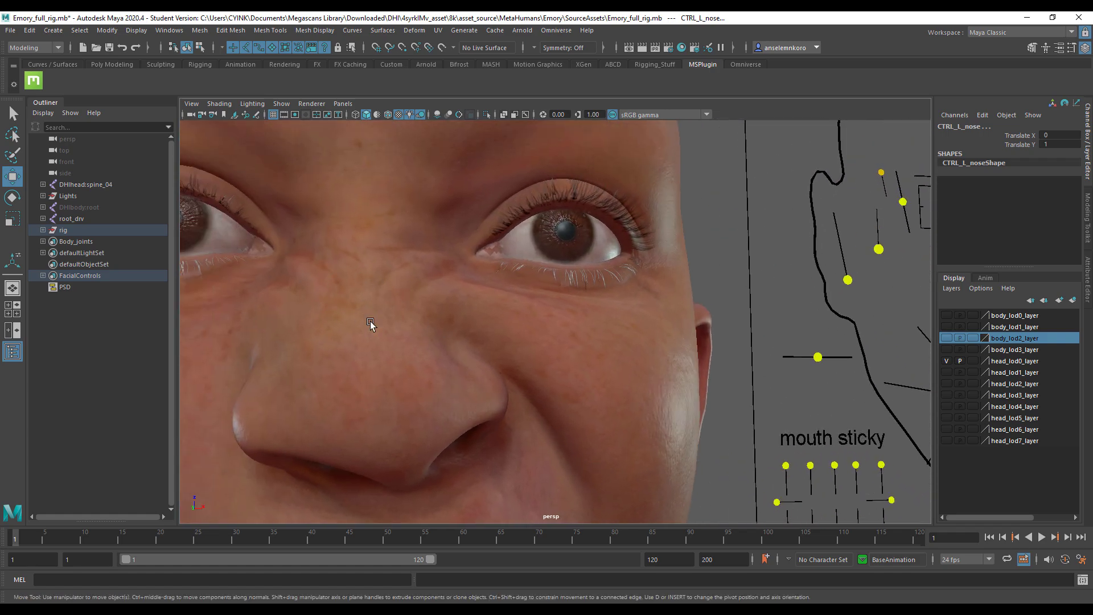
left_click_drag(338, 360, 504, 327, "alt")
right_click_drag(647, 438, 531, 398, "alt")
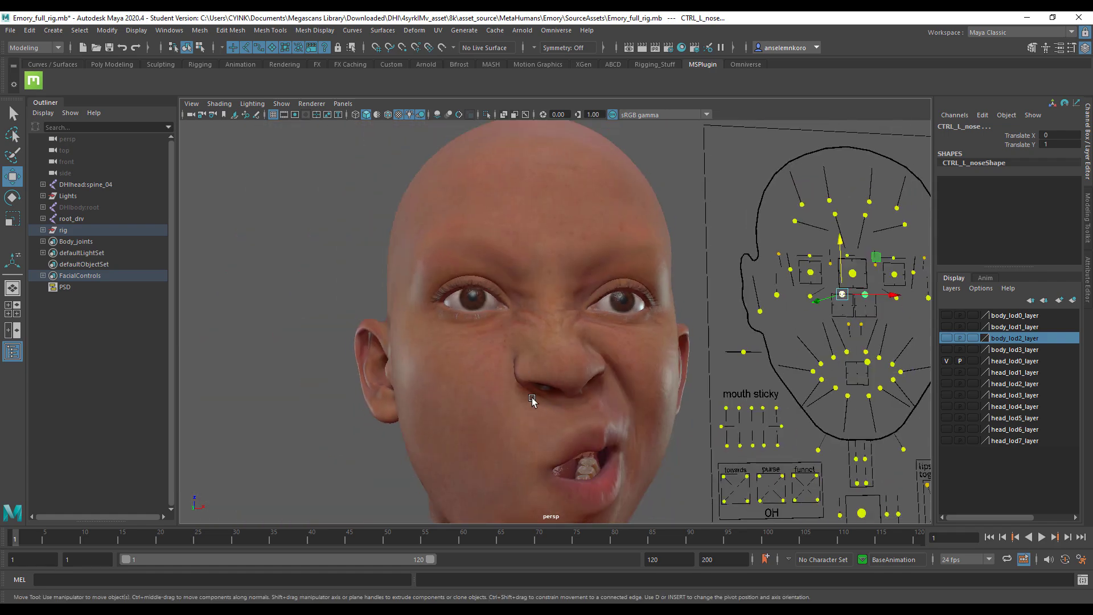
middle_click_drag(618, 441, 553, 410, "alt")
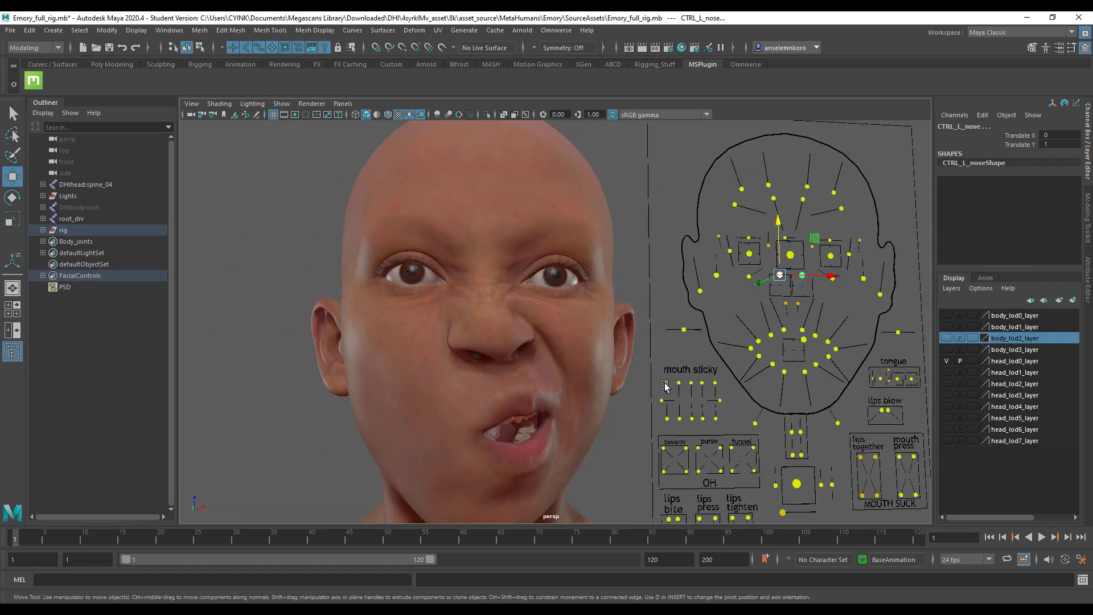
Step: Select the four brow raise controls at the top of the facial board and raise them to a Translate Y of 1
left_click(792, 255)
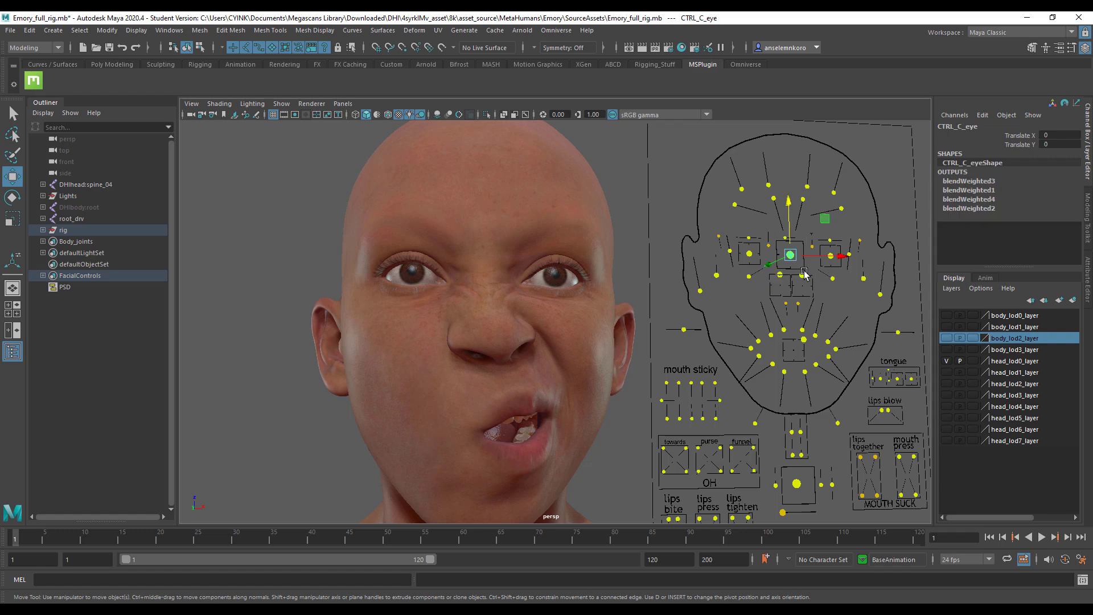
middle_click_drag(808, 272, 791, 317, "alt")
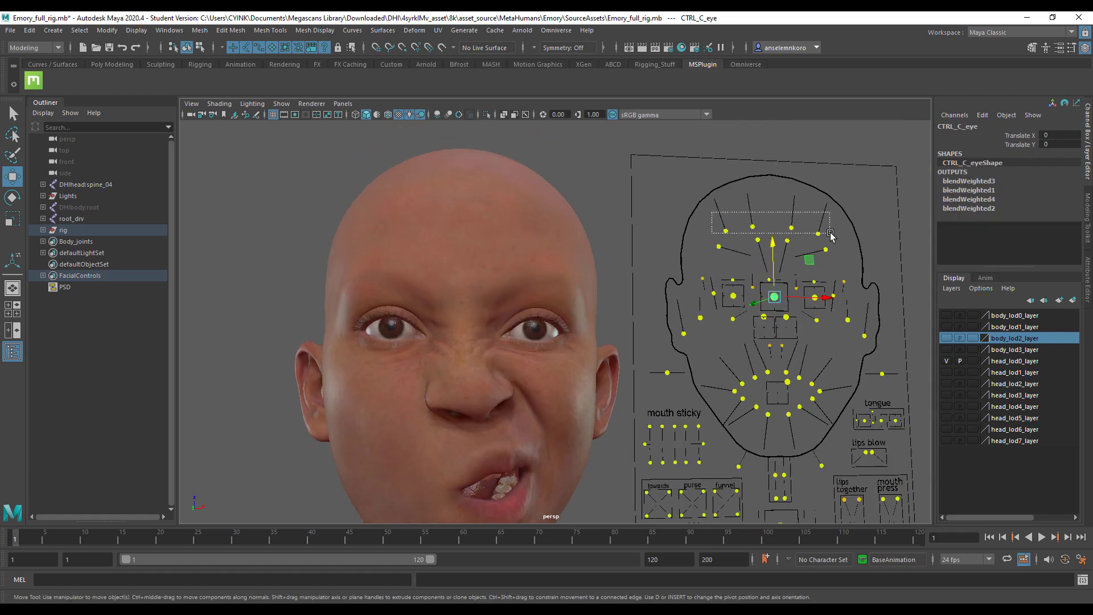
left_click_drag(830, 233, 838, 234)
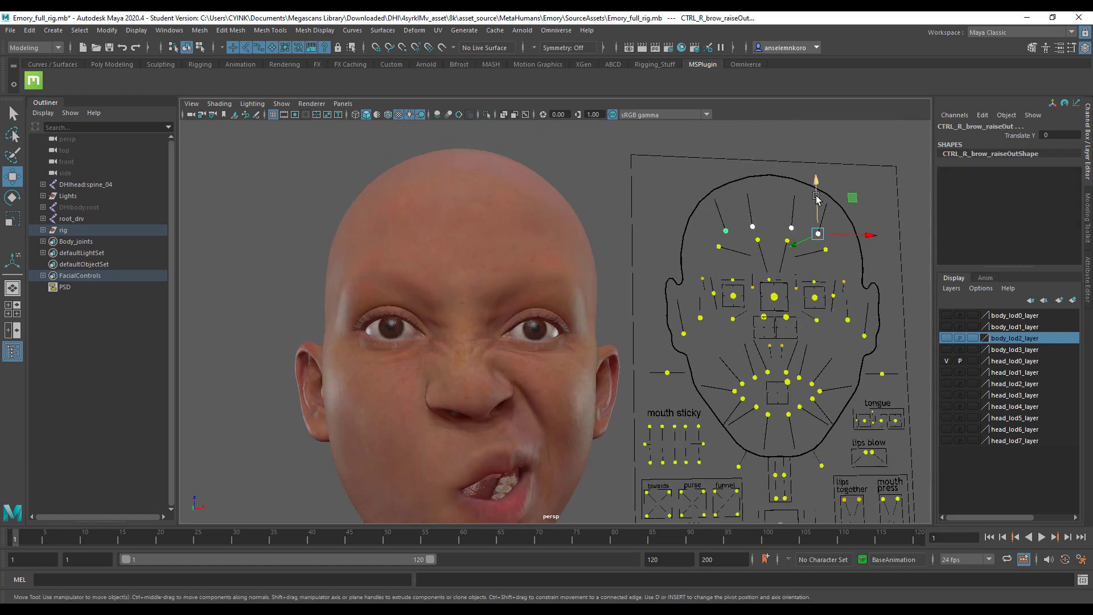
left_click_drag(817, 193, 831, 136)
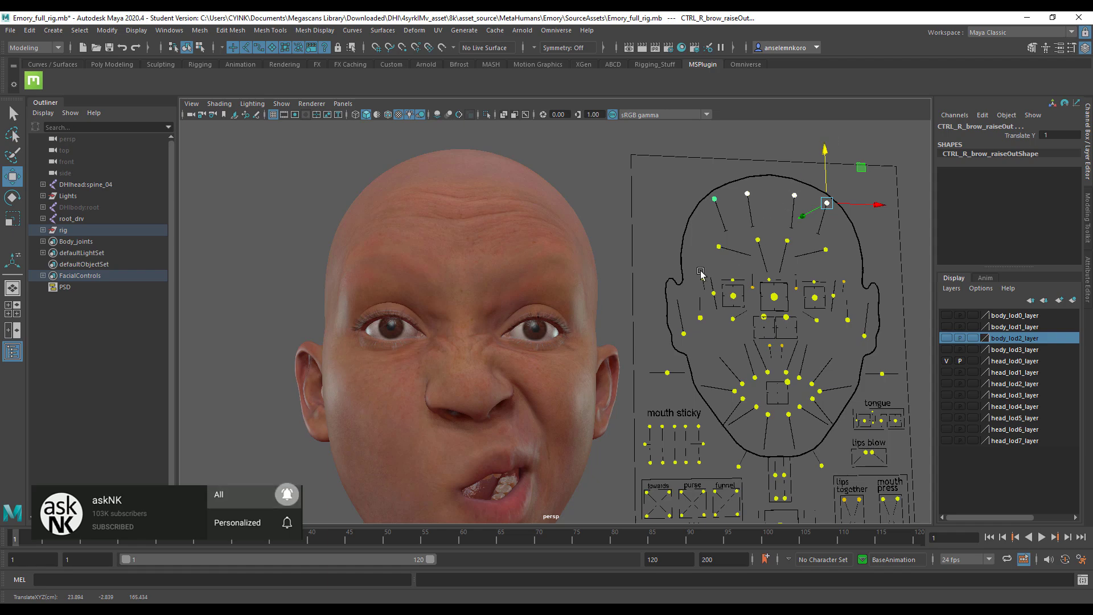
Step: Examine the wrinkled forehead and the whole facial expression from the side, from below and from the front
middle_click_drag(565, 284, 686, 260, "alt")
right_click_drag(686, 260, 671, 356, "alt")
left_click_drag(671, 357, 622, 400, "alt")
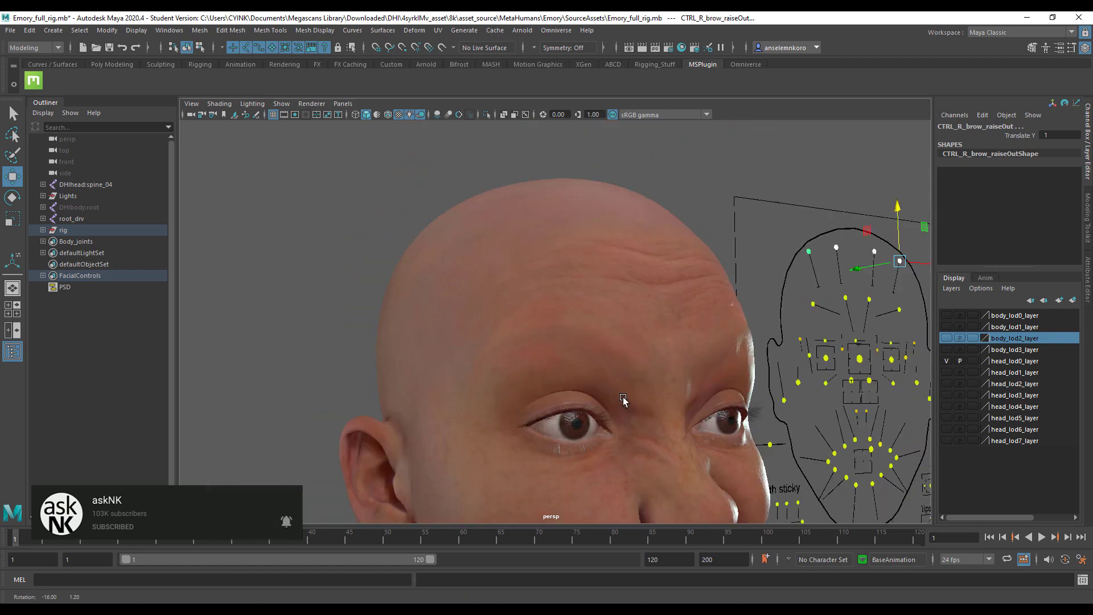
left_click_drag(694, 443, 623, 380, "alt")
right_click_drag(624, 381, 639, 387, "alt")
mouse_move(639, 387)
left_mouse_down("alt")
mouse_move(714, 357)
mouse_move(722, 376)
mouse_move(691, 417)
mouse_move(645, 395)
left_mouse_up("alt")
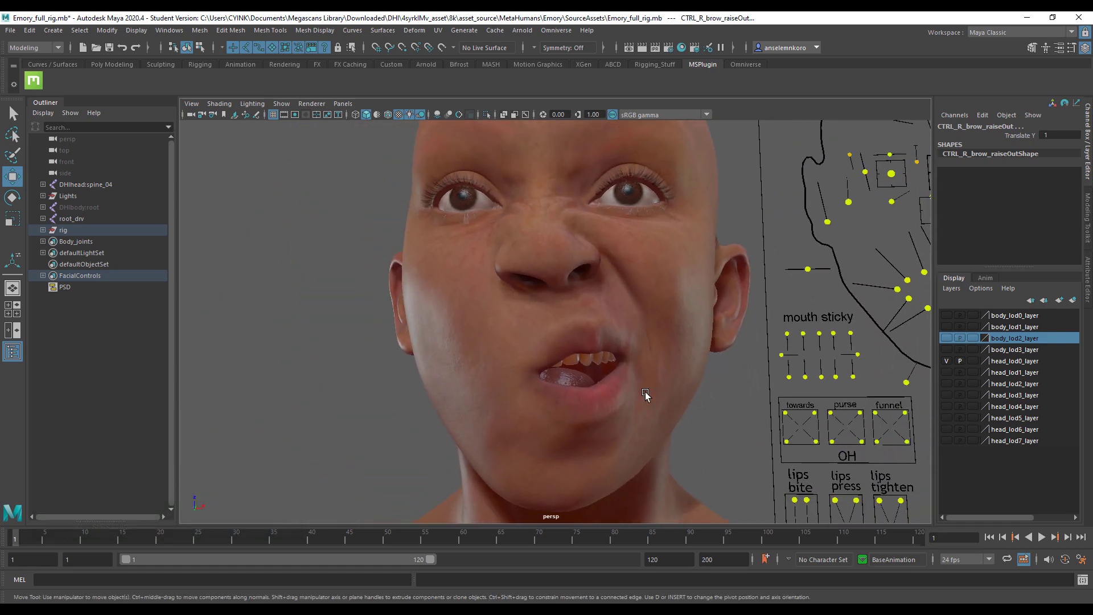
middle_click_drag(720, 420, 667, 405, "alt")
right_click_drag(726, 411, 681, 410, "alt")
middle_click_drag(789, 433, 738, 430, "alt")
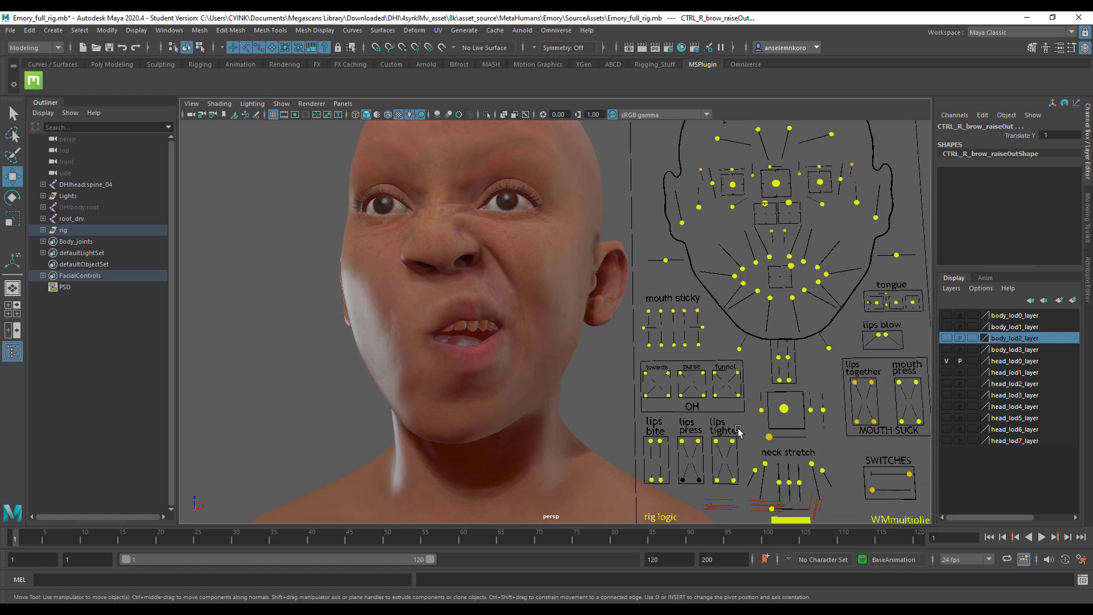
Step: Select CTRL_C_jaw and move it to about 0.842 in X and 0.239 in Y, skewing the jaw sideways
left_click(784, 409)
mouse_move(822, 370)
middle_mouse_down()
mouse_move(826, 386)
mouse_move(809, 364)
middle_mouse_up()
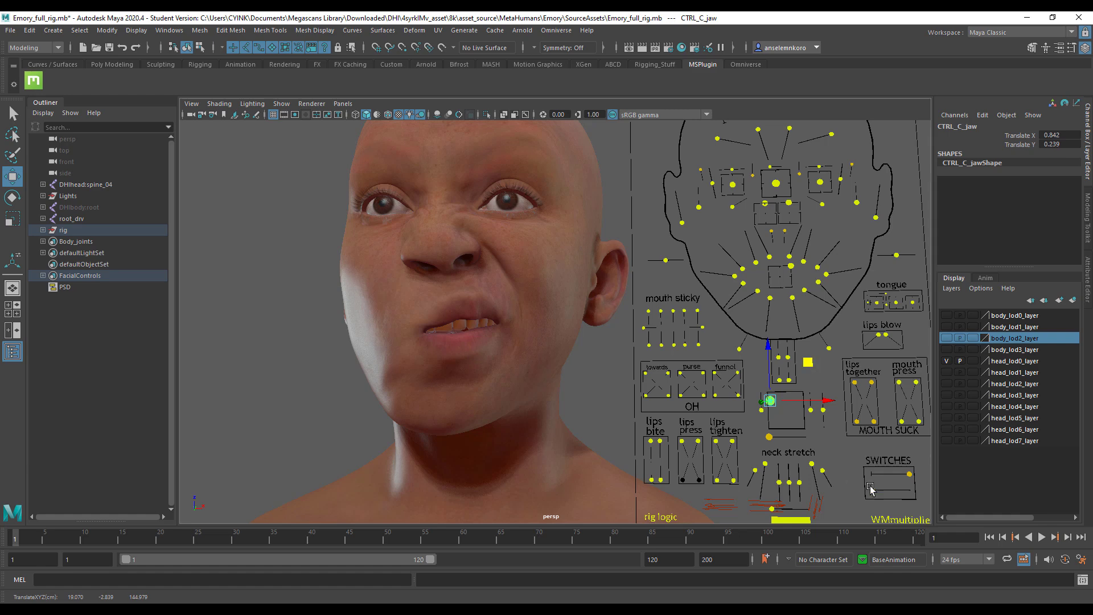
left_click_drag(821, 401, 744, 357, "alt")
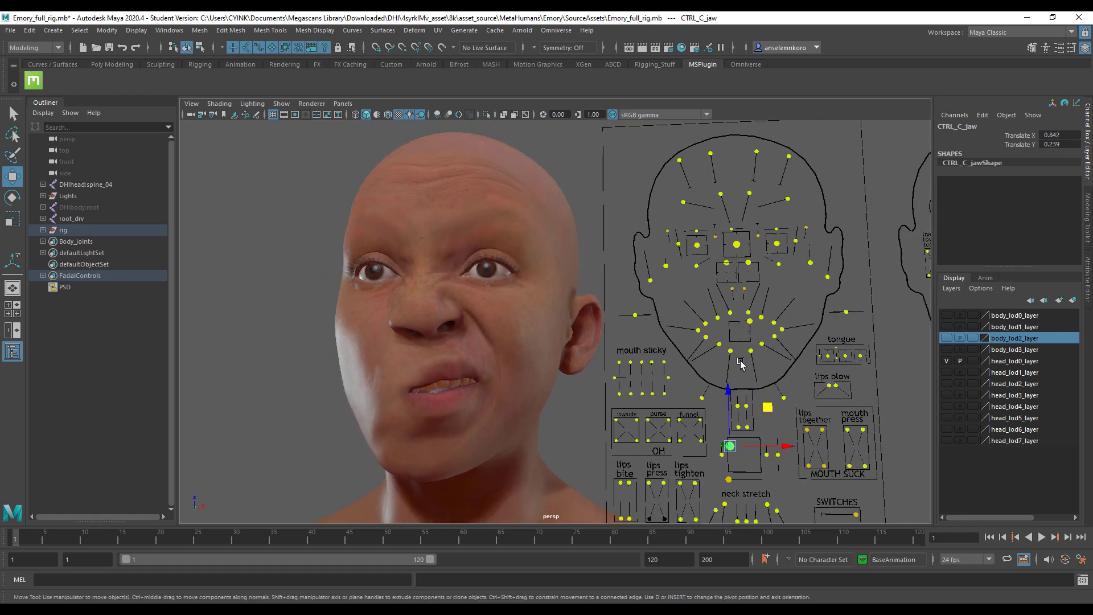
Step: Change the Move tool's axis orientation to Component and pull the character's left lower-lip controls to the outer ends of their sliders
right_click(713, 364, "ctrl+shift")
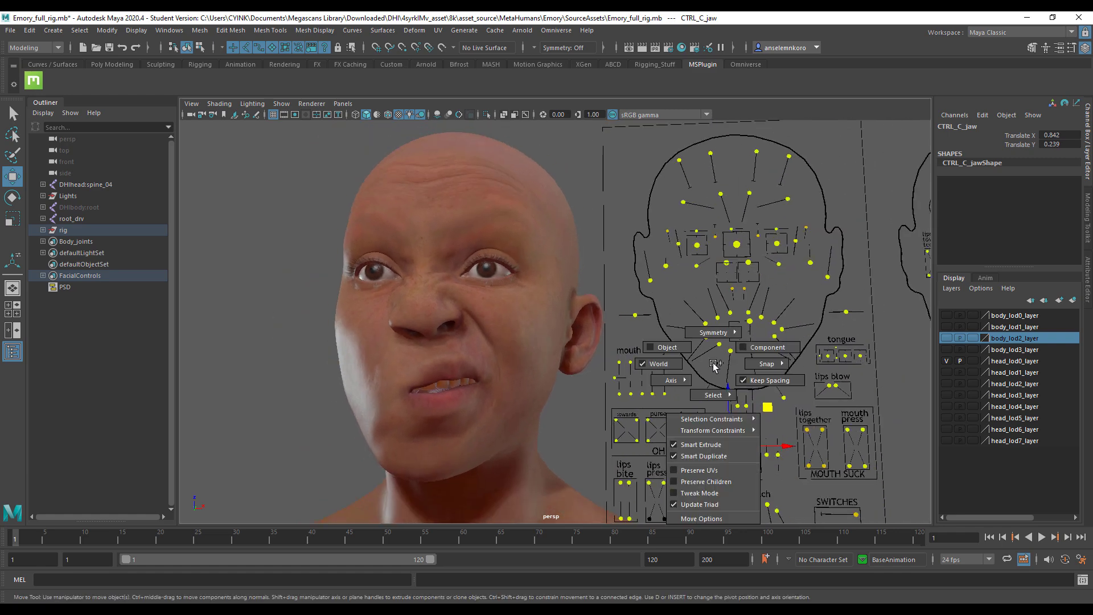
left_click_drag(711, 365, 784, 349)
middle_click_drag(763, 380, 760, 406, "alt")
right_click_drag(759, 406, 802, 413, "alt")
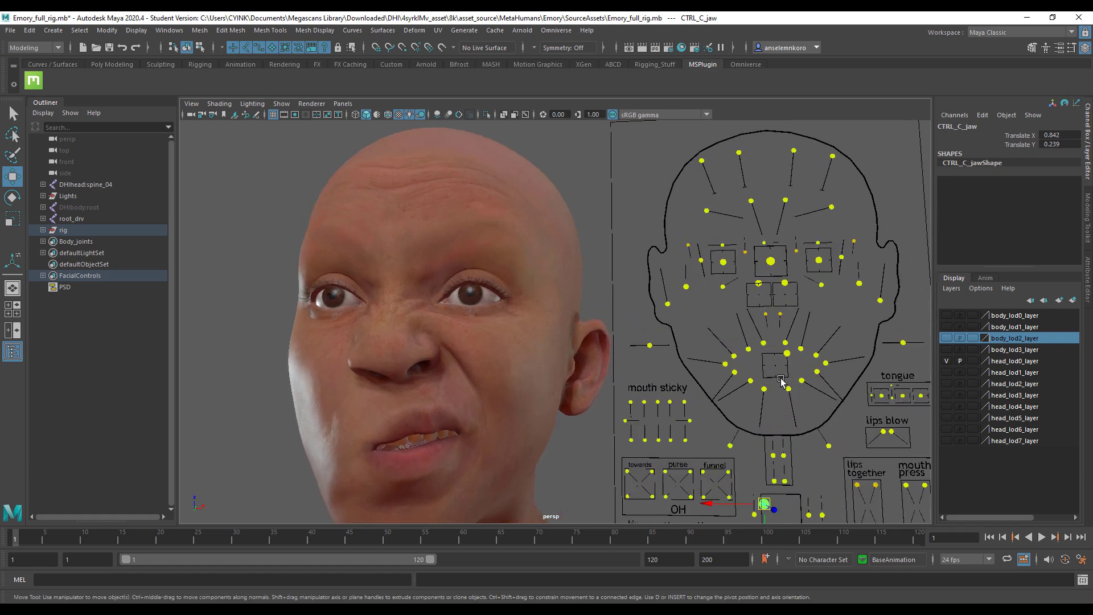
left_click_drag(779, 375, 880, 428)
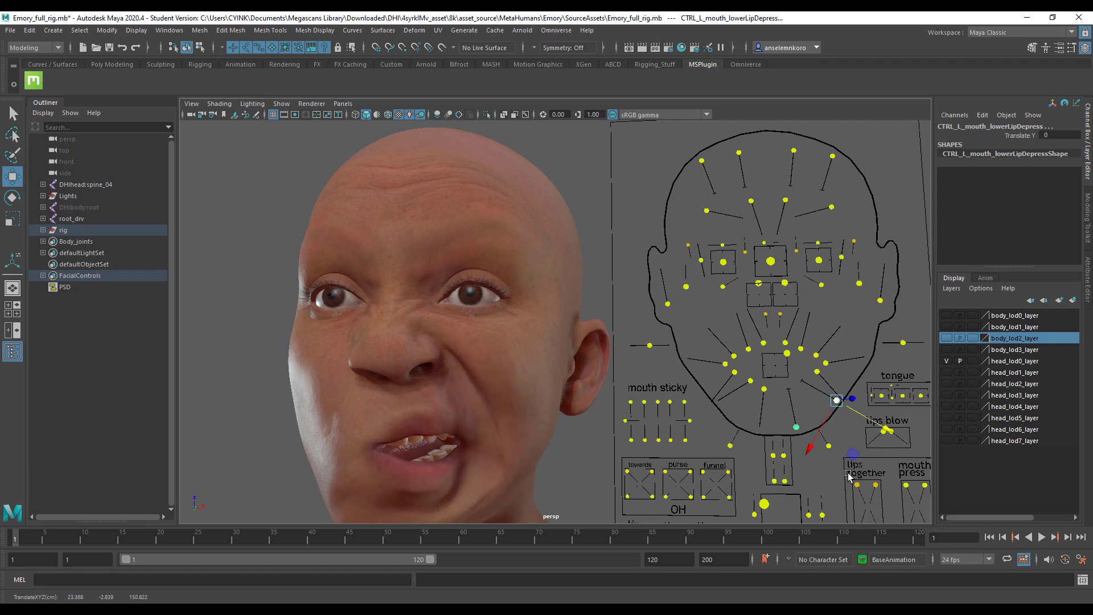
Step: Select the CTRL_C_jaw control and reset its Translate X and Translate Y to 0
middle_click_drag(845, 478, 796, 371, "alt")
left_click(716, 394)
scroll(711, 393, "down", 3)
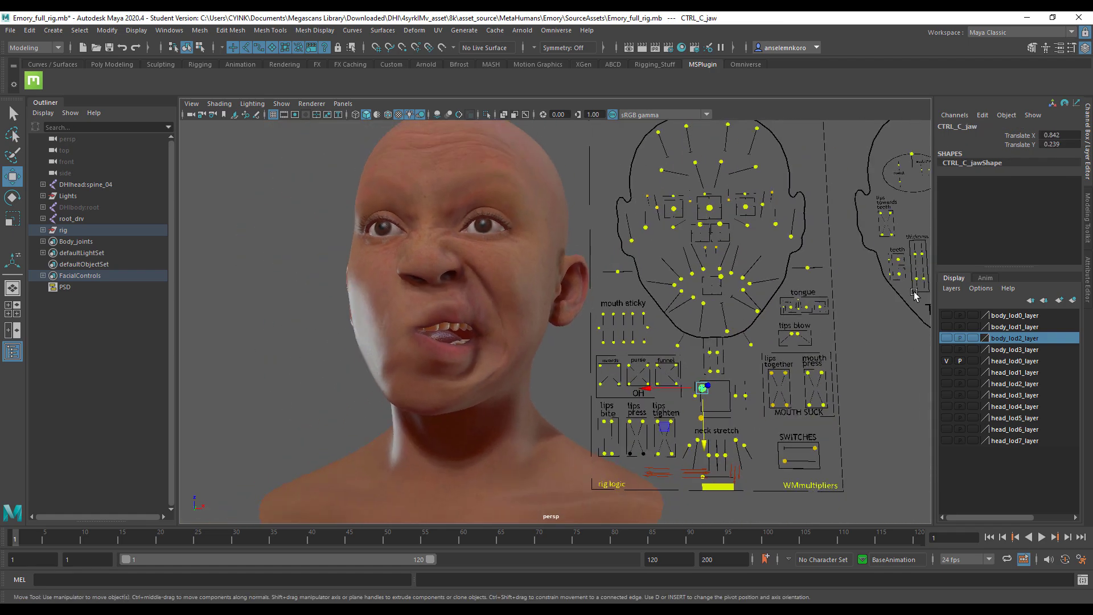
left_click(1060, 145)
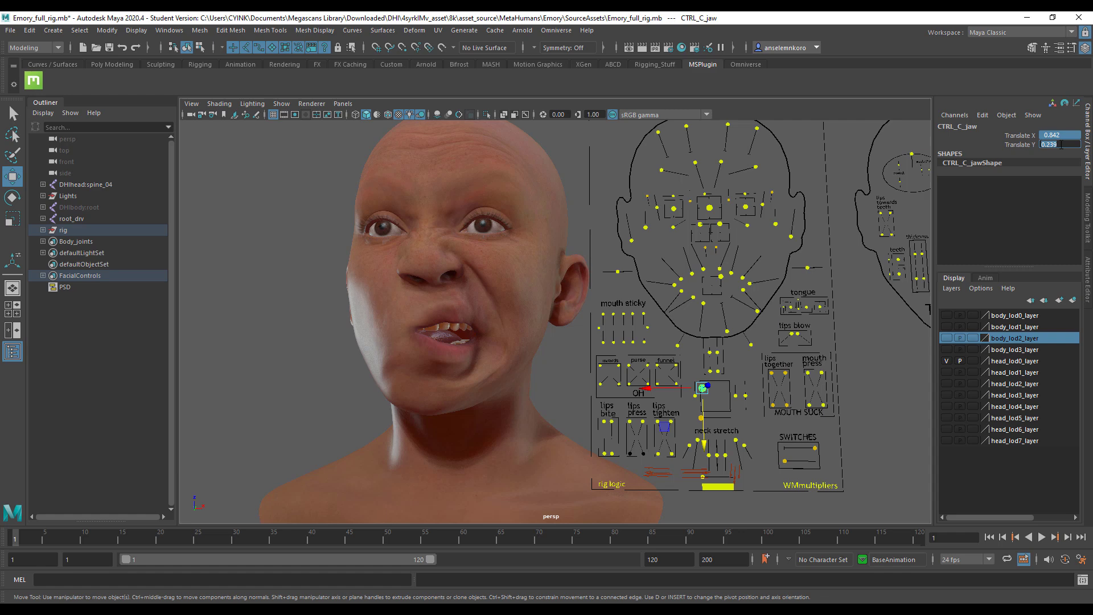
type("0")
key("Return")
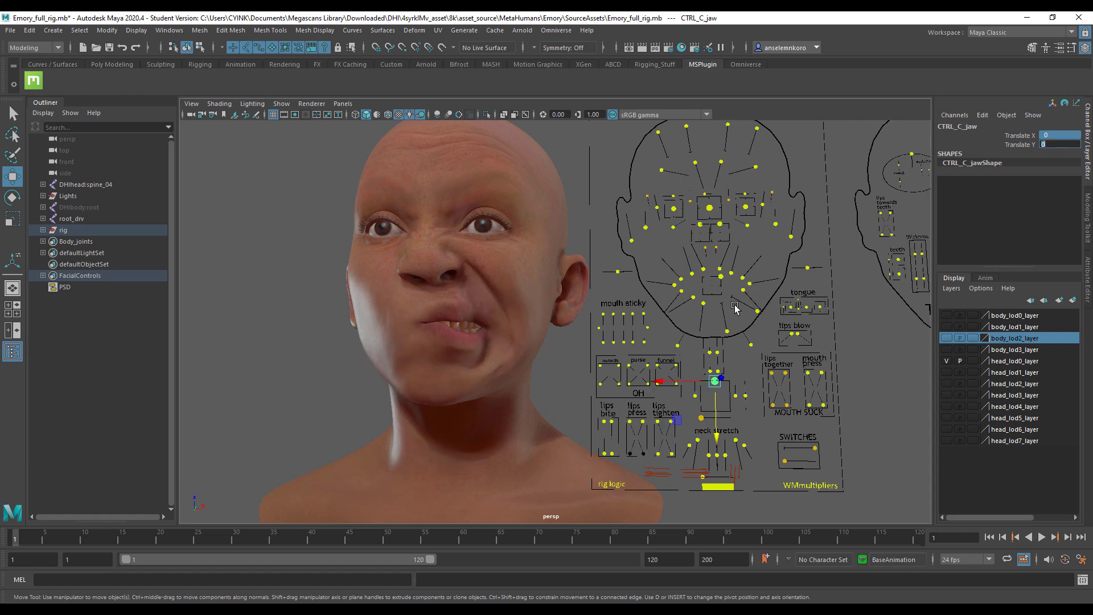
Step: Reset the CTRL_C_mouth control's Translate X and Y to 0, and zero all remaining face-board and tweaker controls together
left_click(721, 292)
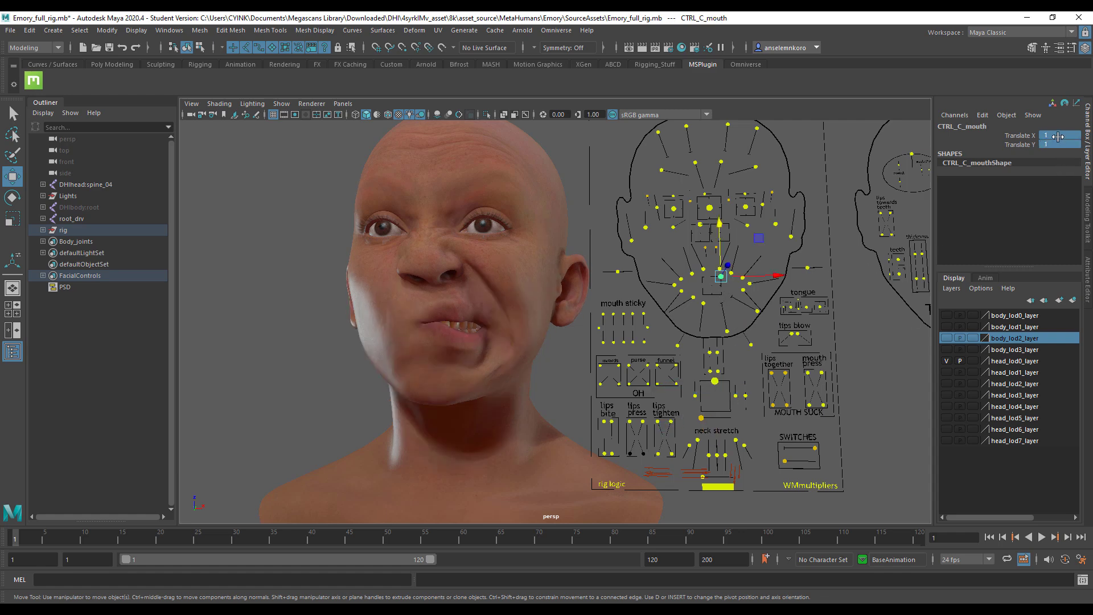
key("Return")
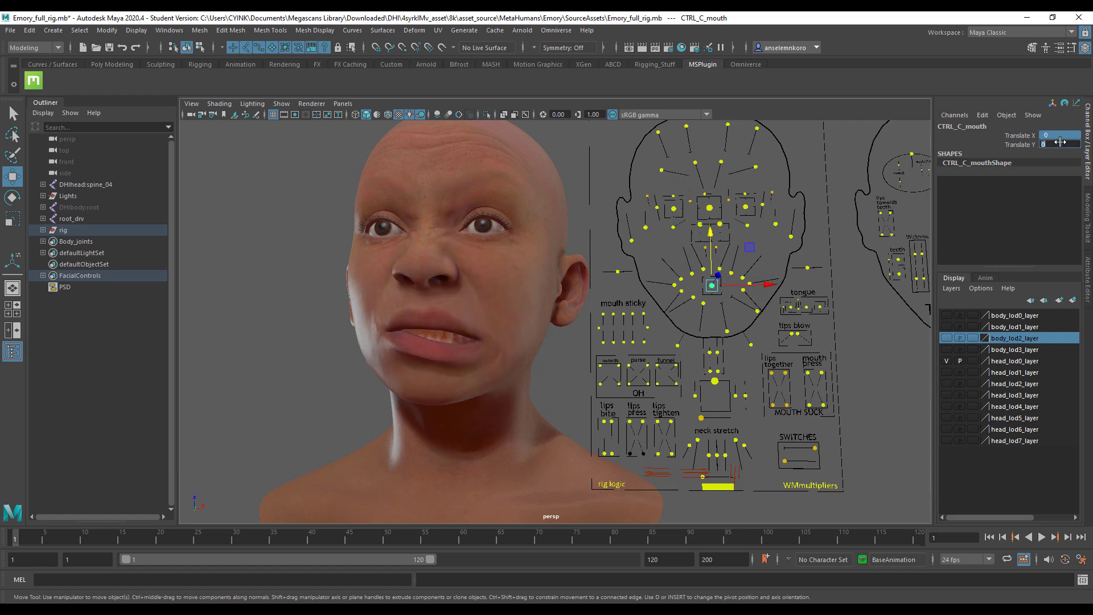
scroll(773, 326, "down", 5)
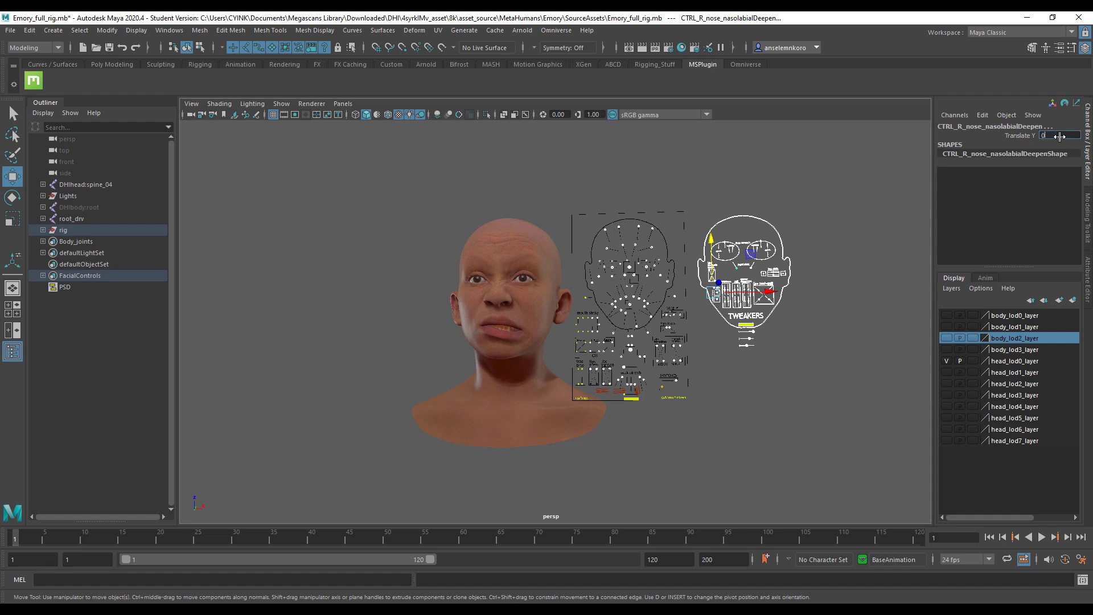
key("Return")
left_click(732, 410)
Step: Move the CTRL_C_eye control around inside its box to test the gaze direction, and undo those moves
middle_click_drag(516, 342, 579, 361, "alt")
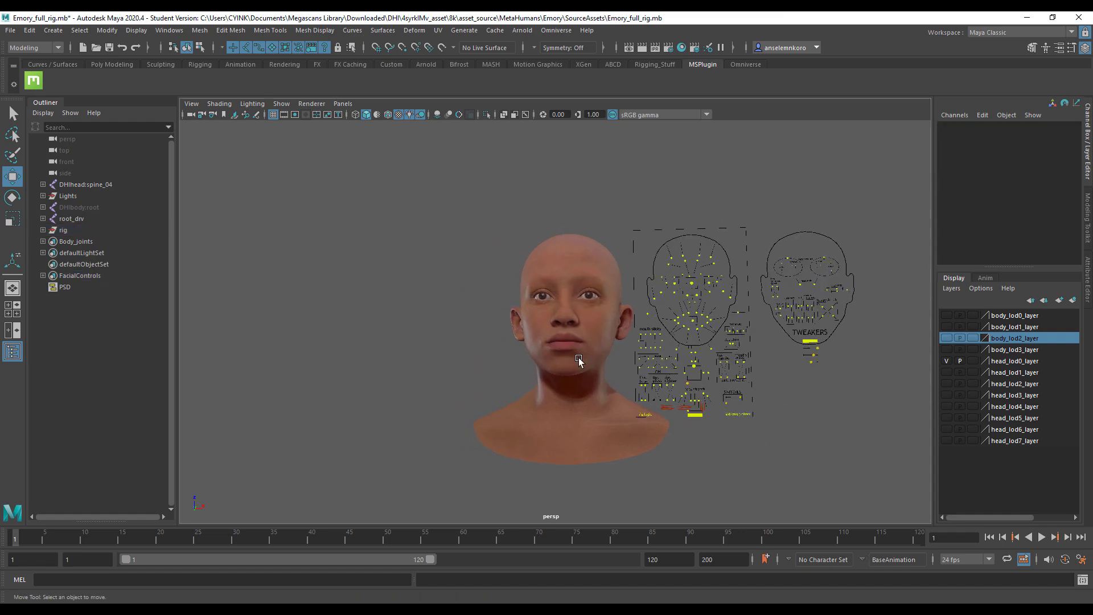
right_click_drag(578, 361, 648, 422, "alt")
middle_click_drag(649, 423, 605, 454, "alt")
left_click_drag(605, 454, 498, 359, "alt")
right_click_drag(497, 359, 671, 391, "alt")
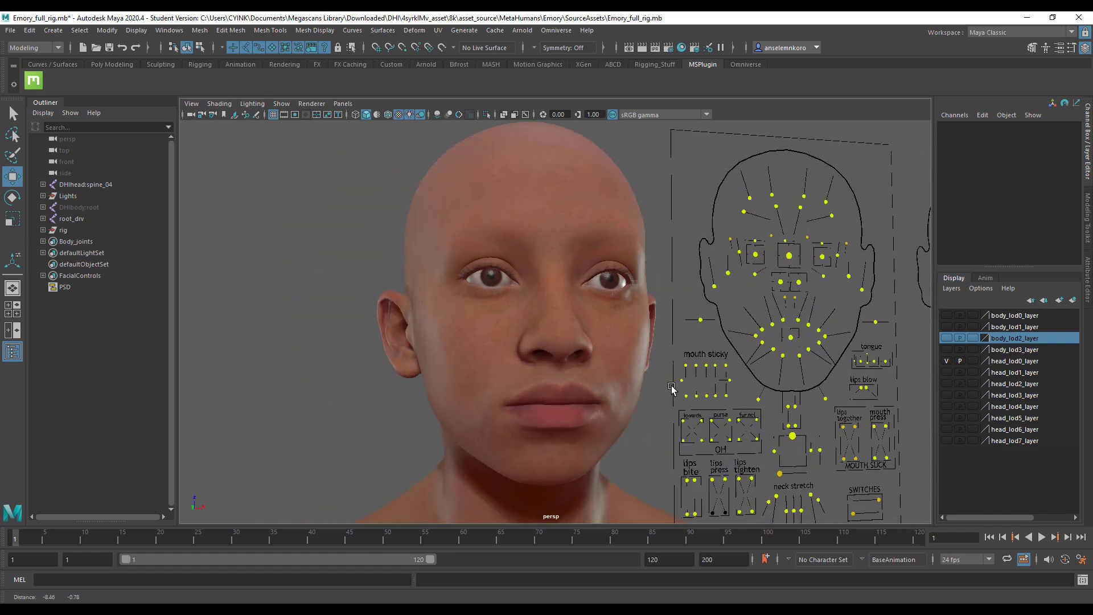
middle_click_drag(671, 391, 565, 371, "alt")
scroll(565, 370, "up", 2)
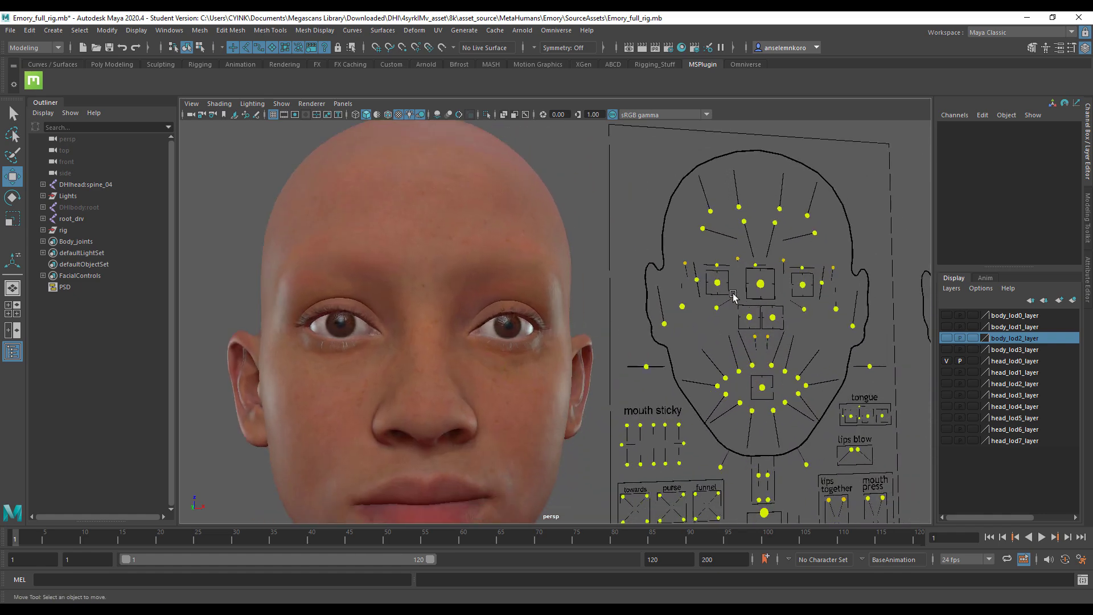
left_click(756, 284)
scroll(799, 333, "up", 2)
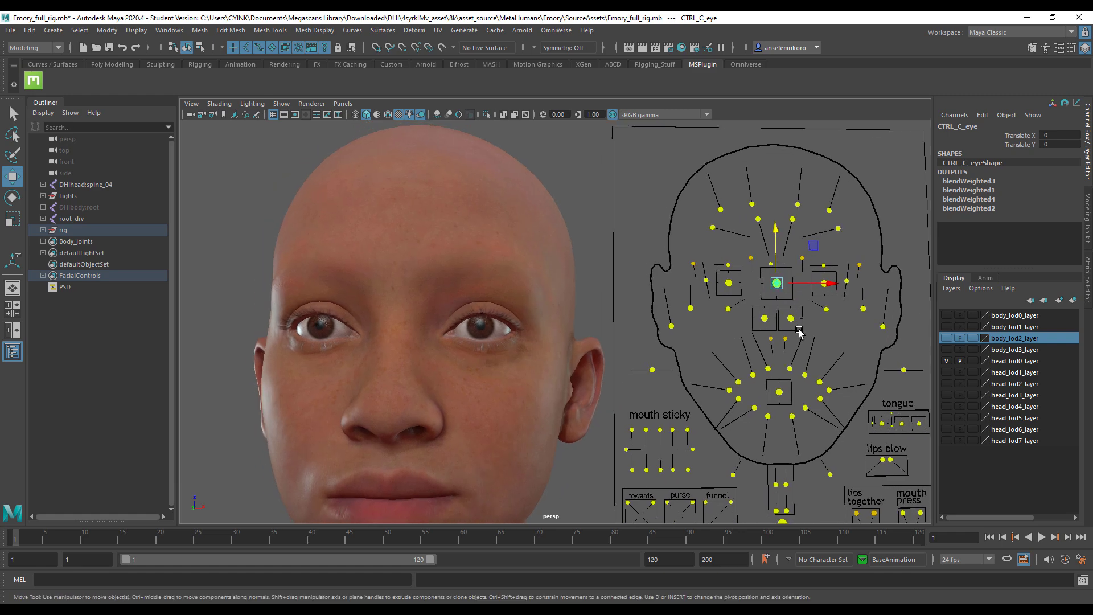
mouse_move(813, 251)
left_mouse_down()
mouse_move(809, 272)
mouse_move(828, 252)
mouse_move(808, 231)
left_mouse_up()
key("ctrl+z")
key("ctrl+z")
key("ctrl+z")
key("ctrl+z")
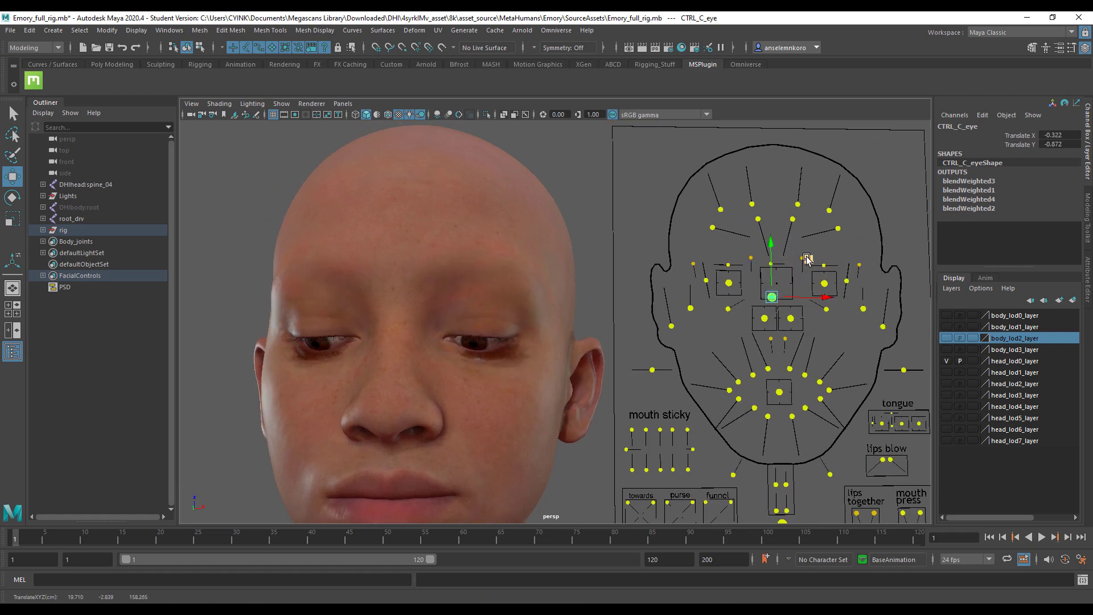
Step: Pull both brow_down controls to the lower ends of their sliders and raise both brow_raiseIn controls to about 0.979
left_click(714, 228)
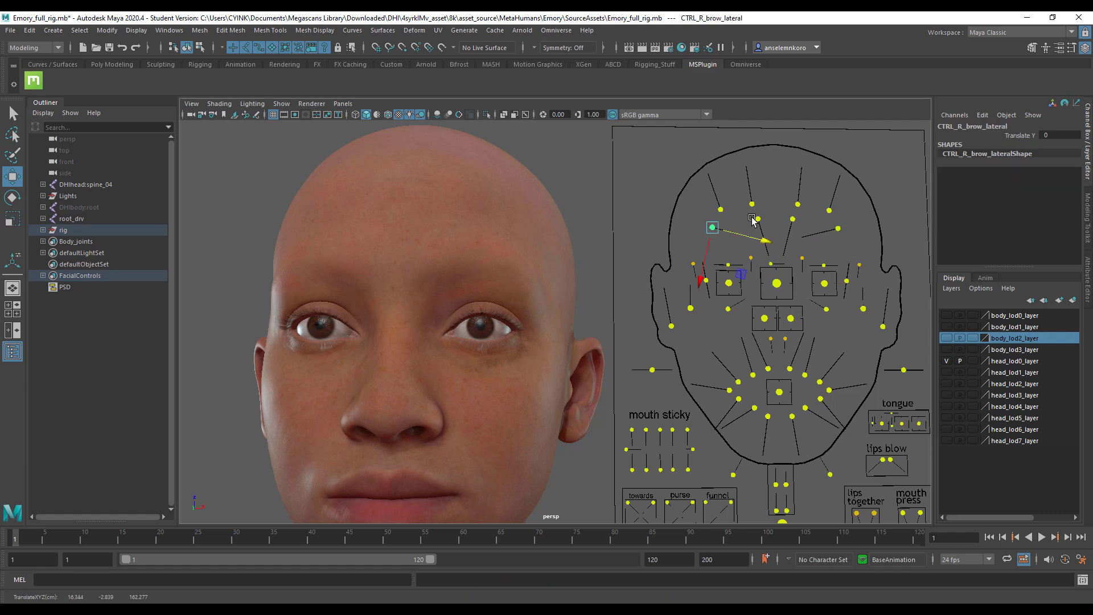
left_click_drag(775, 268, 764, 233)
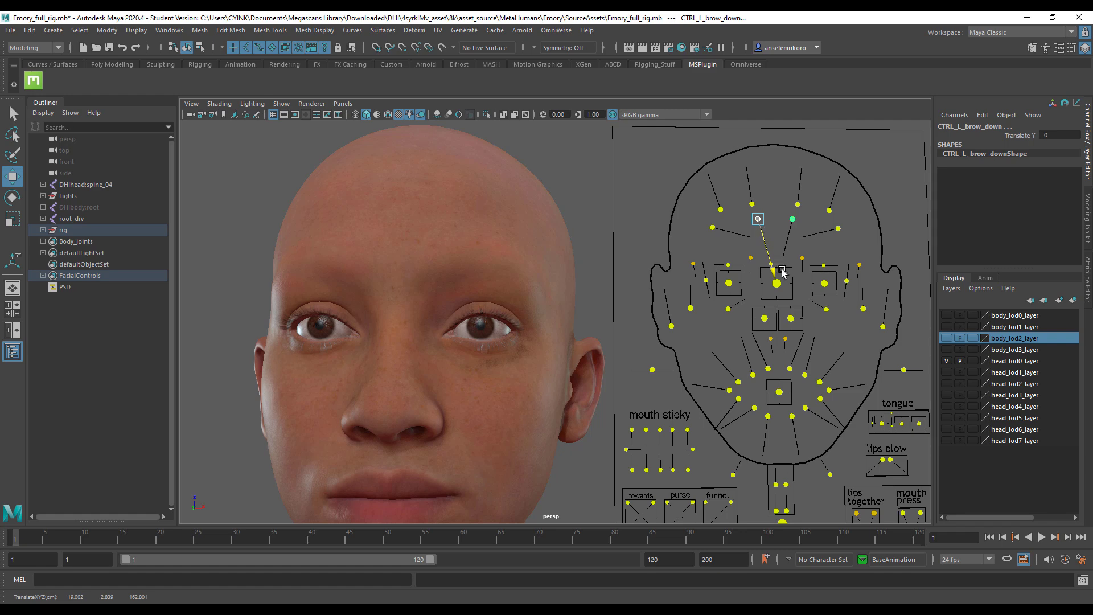
mouse_move(782, 270)
left_mouse_down()
mouse_move(792, 304)
mouse_move(750, 313)
mouse_move(786, 273)
left_mouse_up()
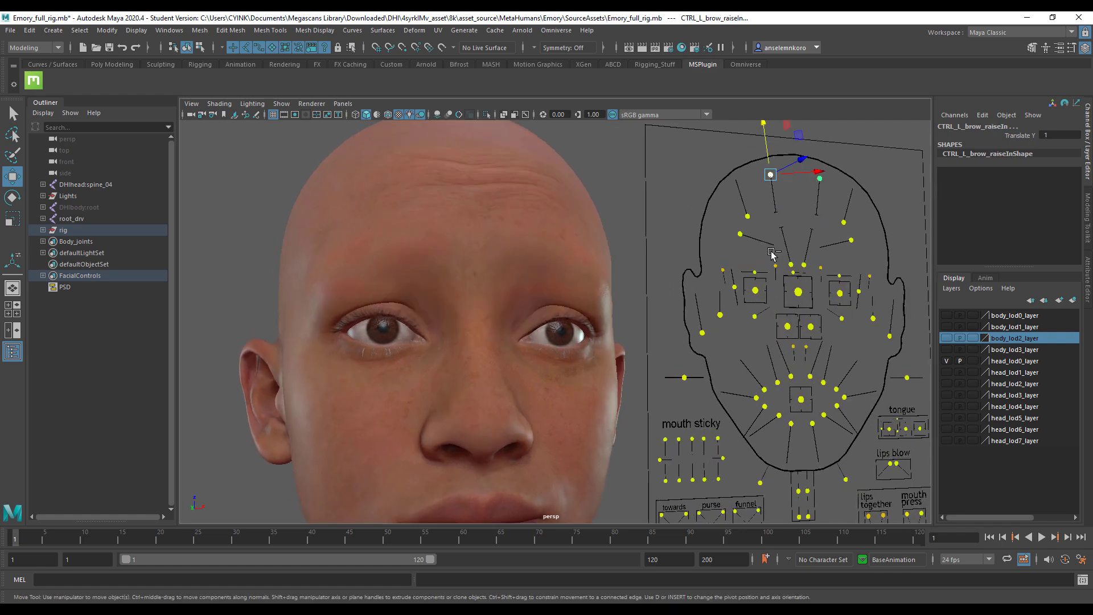
key("ctrl+z")
left_click_drag(769, 179, 760, 133)
Step: Select both nose controls and raise them to Translate Y 1, leaving Translate X at 0
right_click_drag(837, 303, 801, 318, "alt")
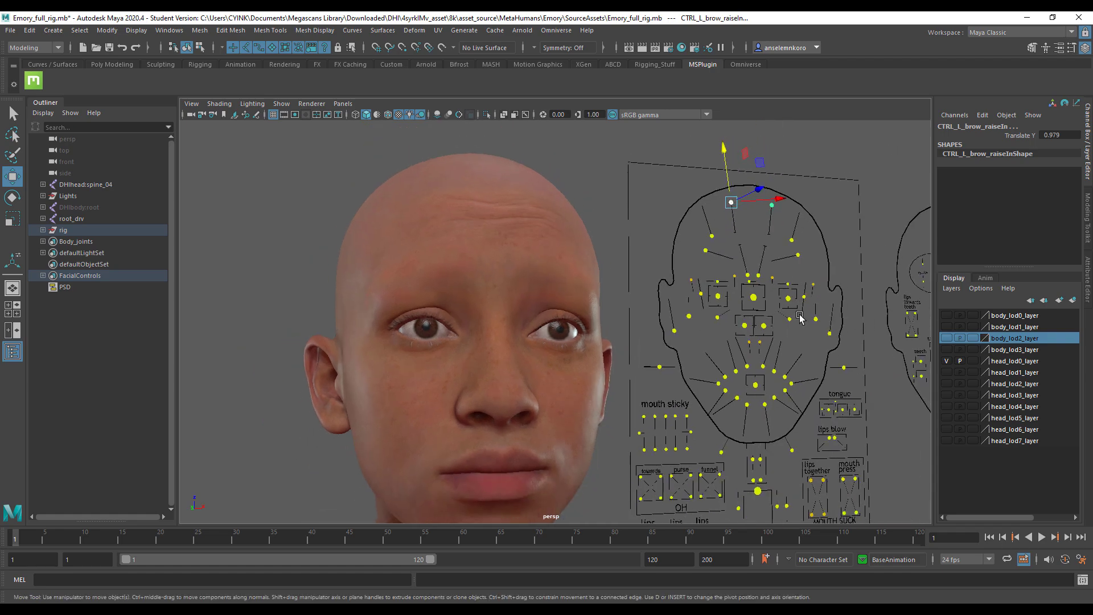
middle_click_drag(801, 317, 751, 297, "alt")
right_click_drag(751, 298, 780, 349, "alt")
left_click_drag(779, 351, 776, 319, "alt")
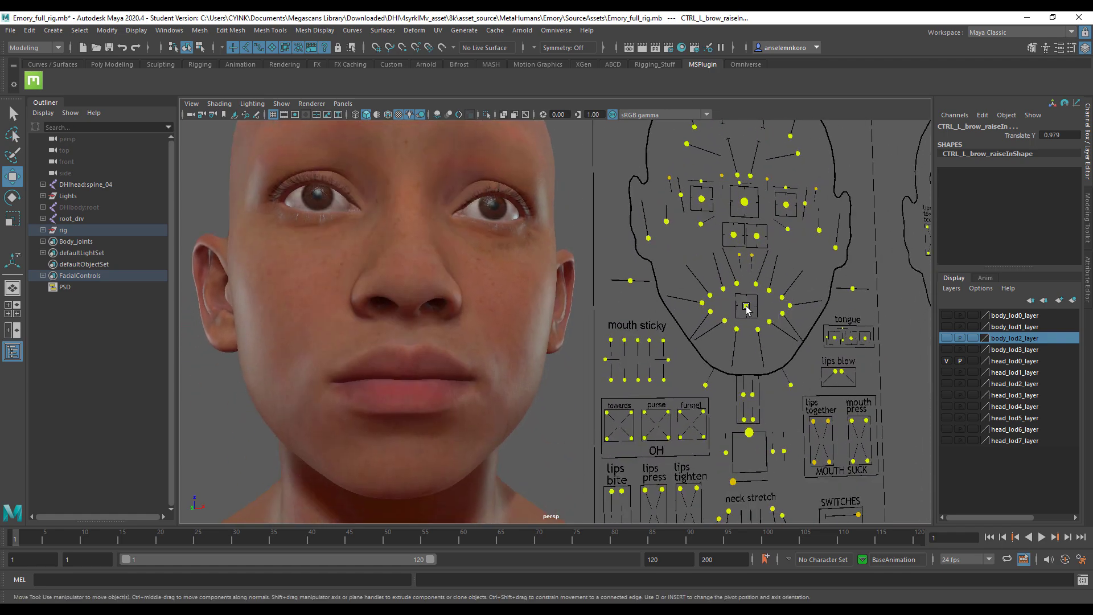
left_click(775, 319)
middle_click_drag(781, 272, 768, 281)
left_click_drag(776, 282, 811, 274)
key("ctrl+z")
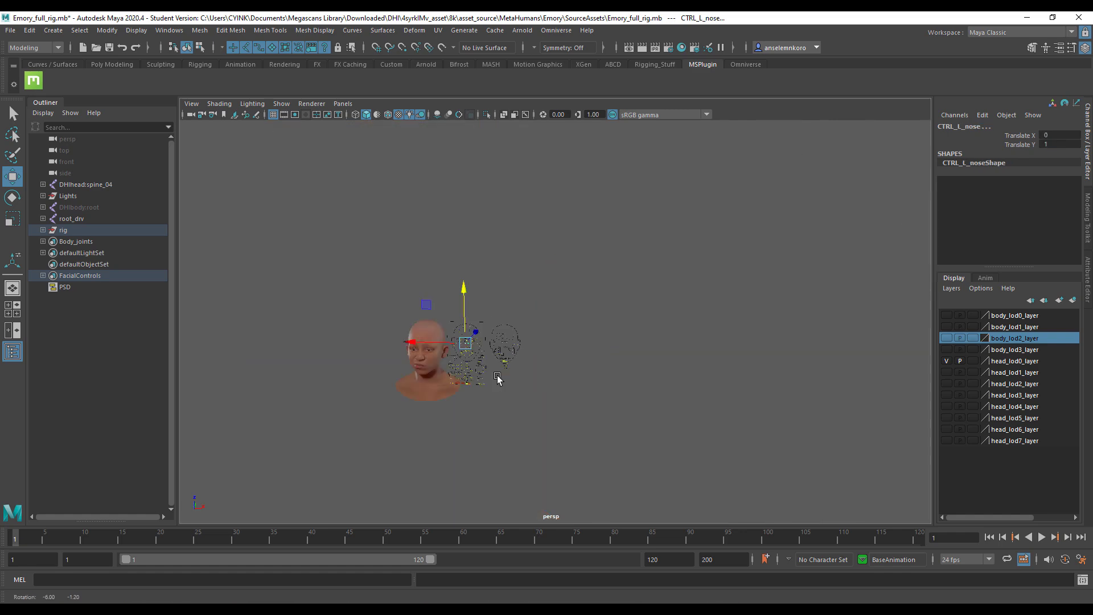
Step: Make body_lod1_layer visible so the body mesh appears together with the posed head
left_click_drag(497, 376, 447, 353, "alt")
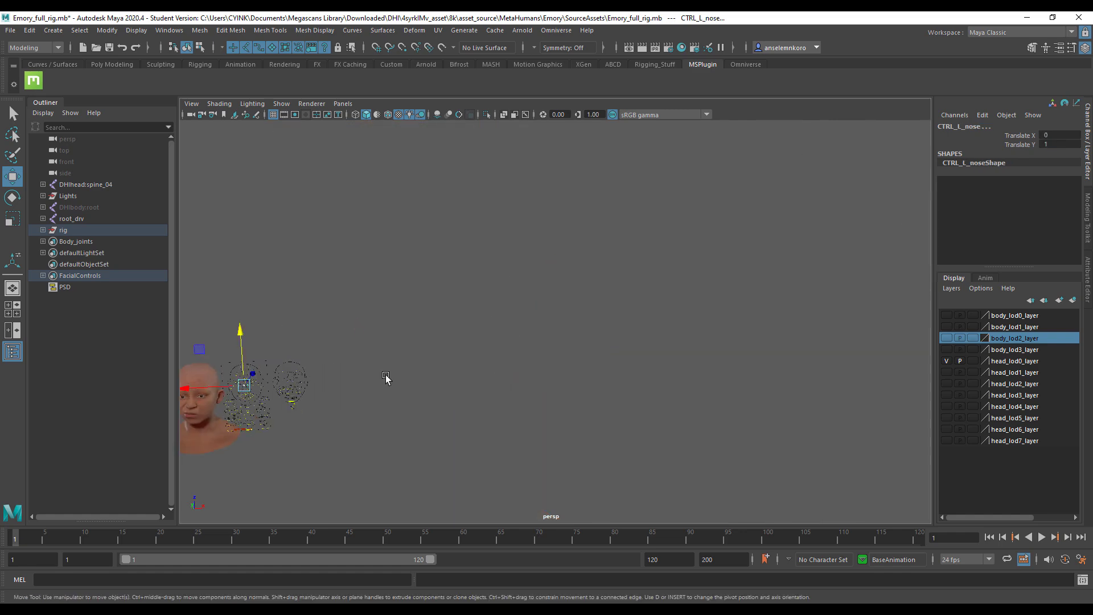
left_click_drag(386, 378, 520, 368, "alt")
right_click_drag(432, 370, 490, 384, "alt")
middle_click_drag(490, 410, 545, 328, "alt")
right_click_drag(545, 330, 529, 337, "alt")
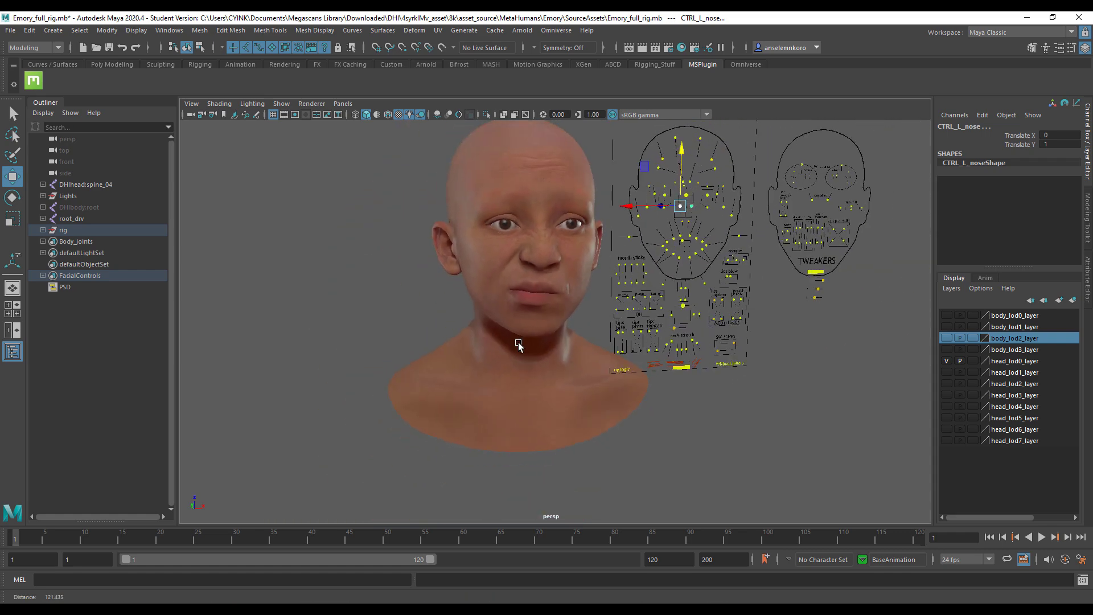
left_click(946, 327)
scroll(740, 444, "up", 3)
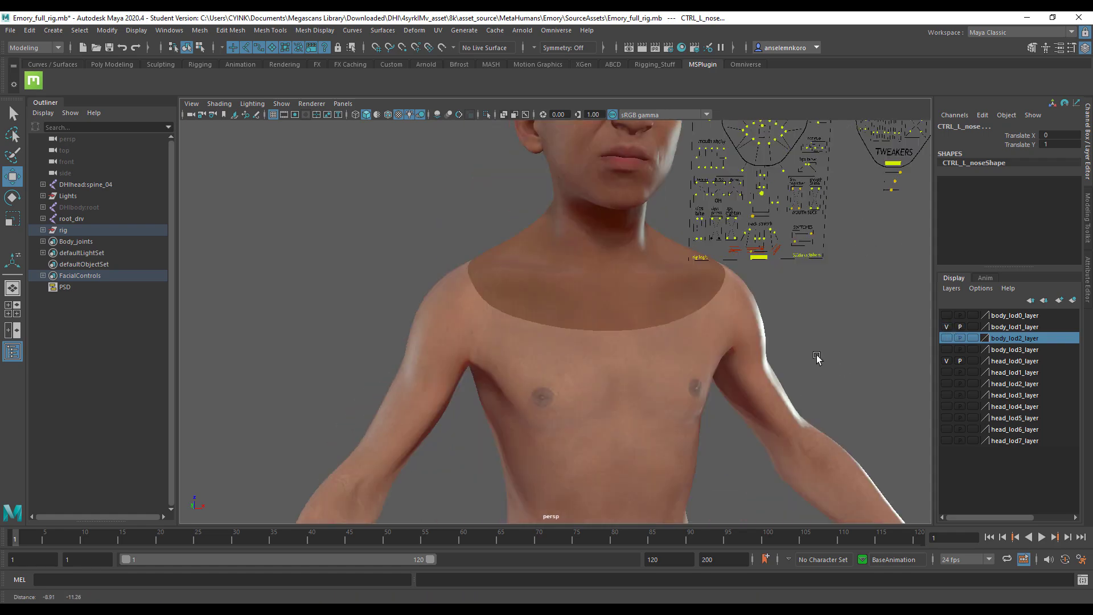
scroll(661, 356, "down", 5)
Step: Select the body_lod1 mesh to inspect its wireframe, clear the selection, and examine the full body and the neck seam
left_click(660, 357)
key("f")
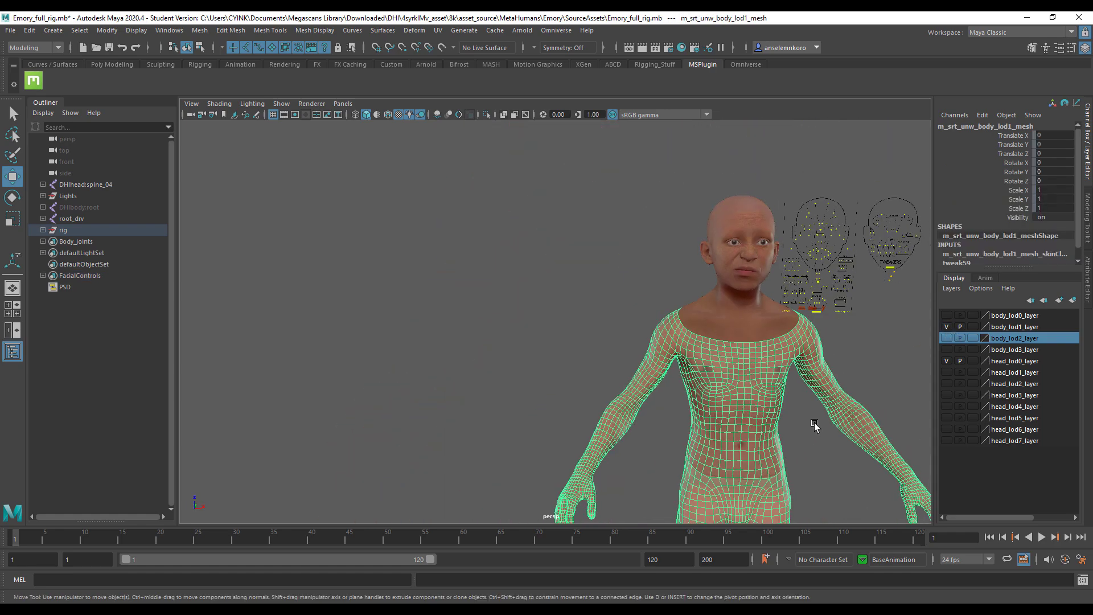
scroll(683, 360, "up", 3)
scroll(683, 364, "down", 6)
scroll(682, 369, "up", 3)
scroll(681, 372, "down", 1)
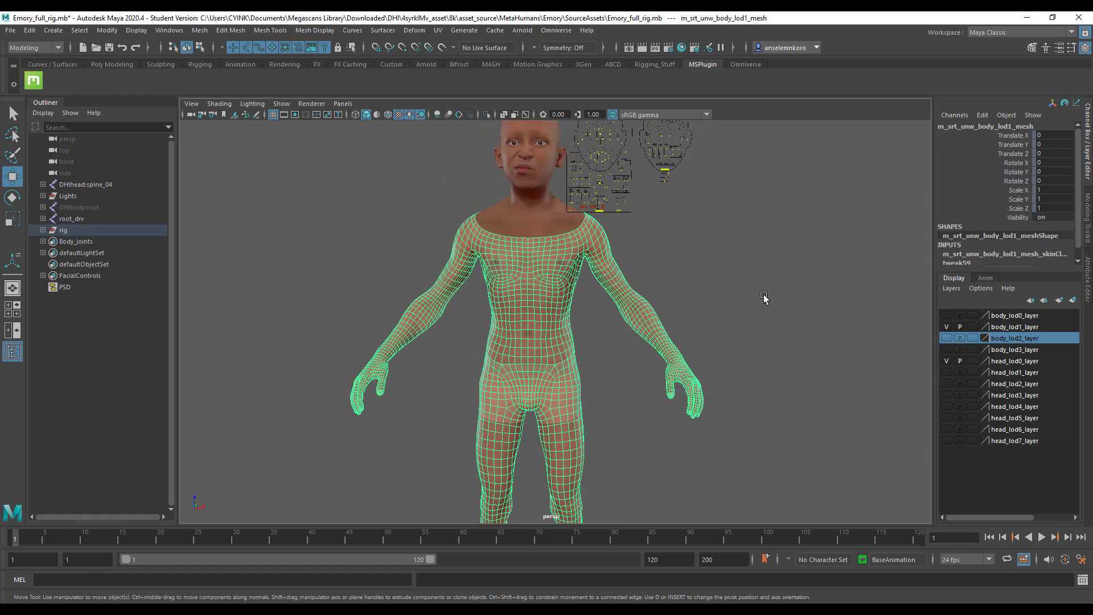
left_click(764, 296)
middle_click_drag(674, 399, 837, 359, "alt")
right_click_drag(837, 358, 651, 349, "alt")
middle_click_drag(664, 346, 614, 386, "alt")
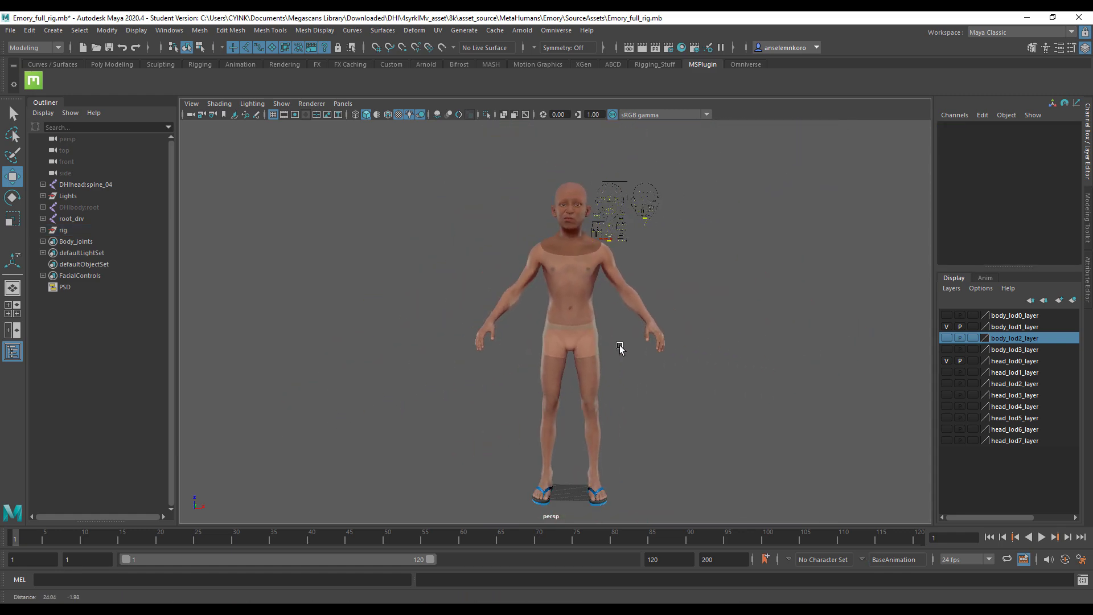
mouse_move(587, 333)
left_mouse_down("alt")
mouse_move(603, 334)
mouse_move(626, 369)
mouse_move(593, 333)
left_mouse_up("alt")
scroll(593, 333, "up", 4)
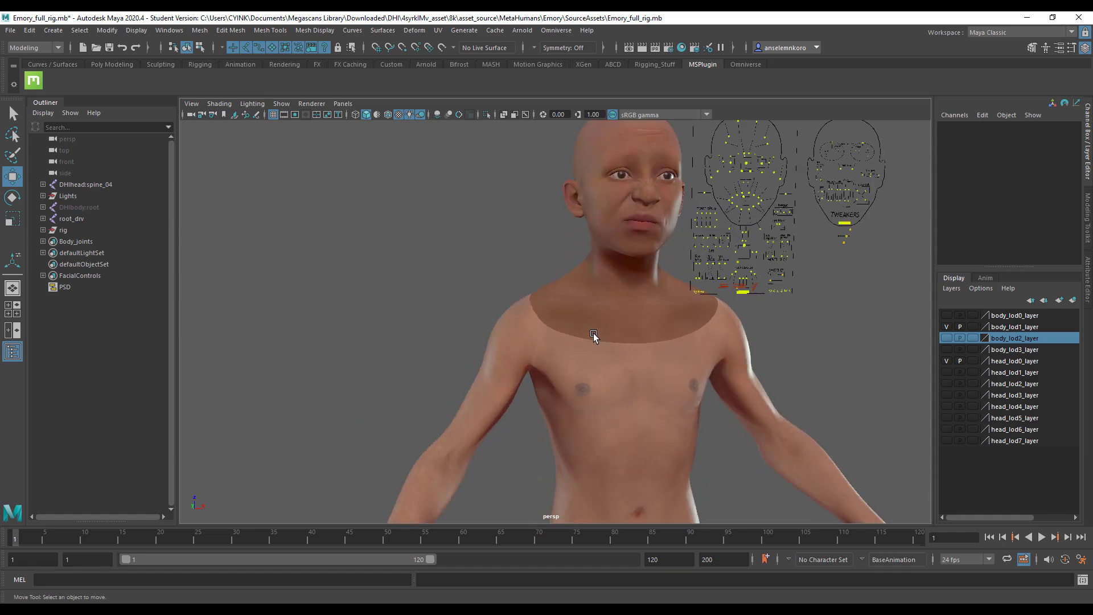
scroll(596, 337, "down", 2)
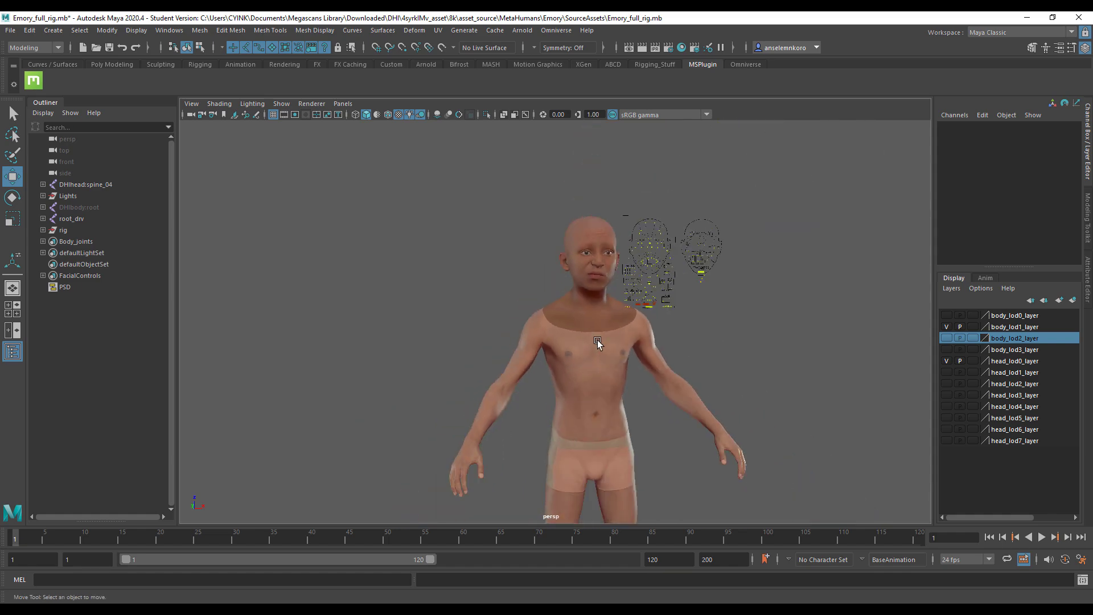
Step: Enable the display of joints in the viewport and turn on X-Ray Joints to show the skeleton through the mesh
left_click(281, 104)
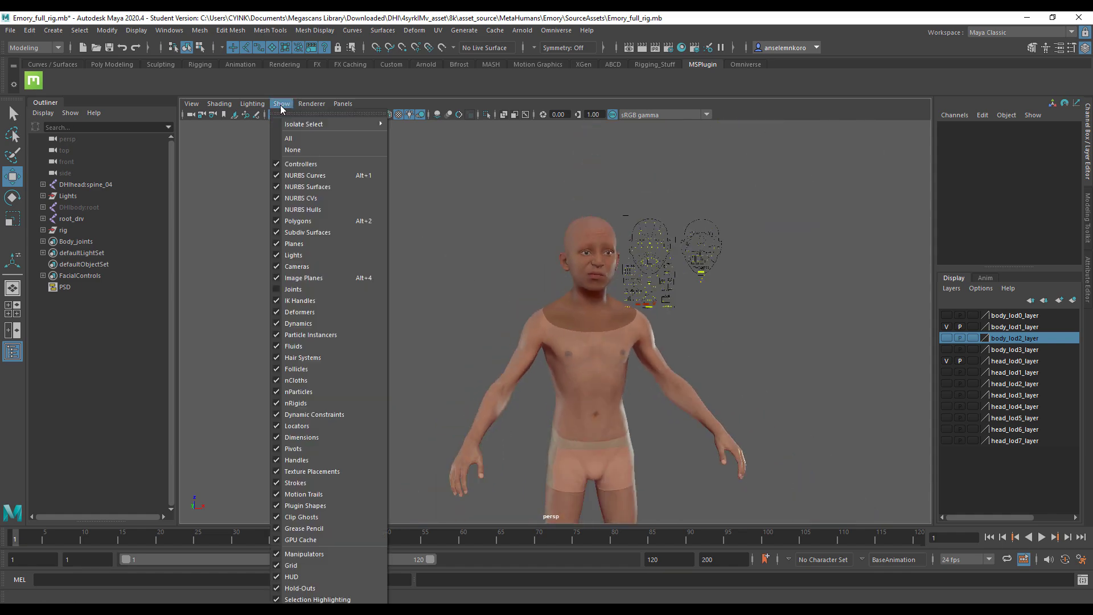
left_click(287, 290)
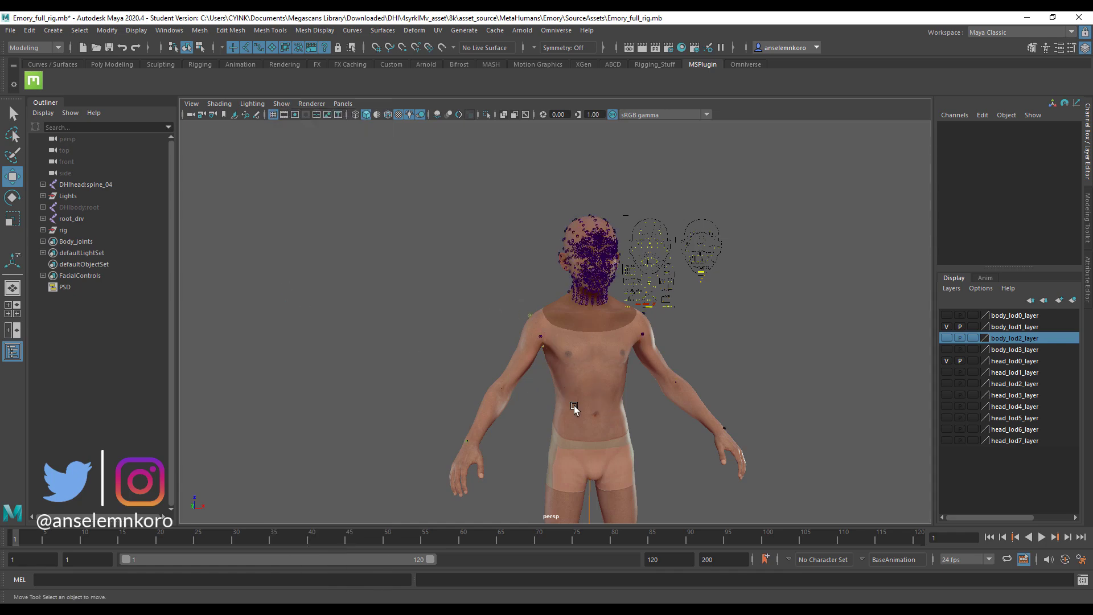
middle_click_drag(575, 407, 567, 481, "alt")
right_click_drag(606, 393, 557, 274, "alt")
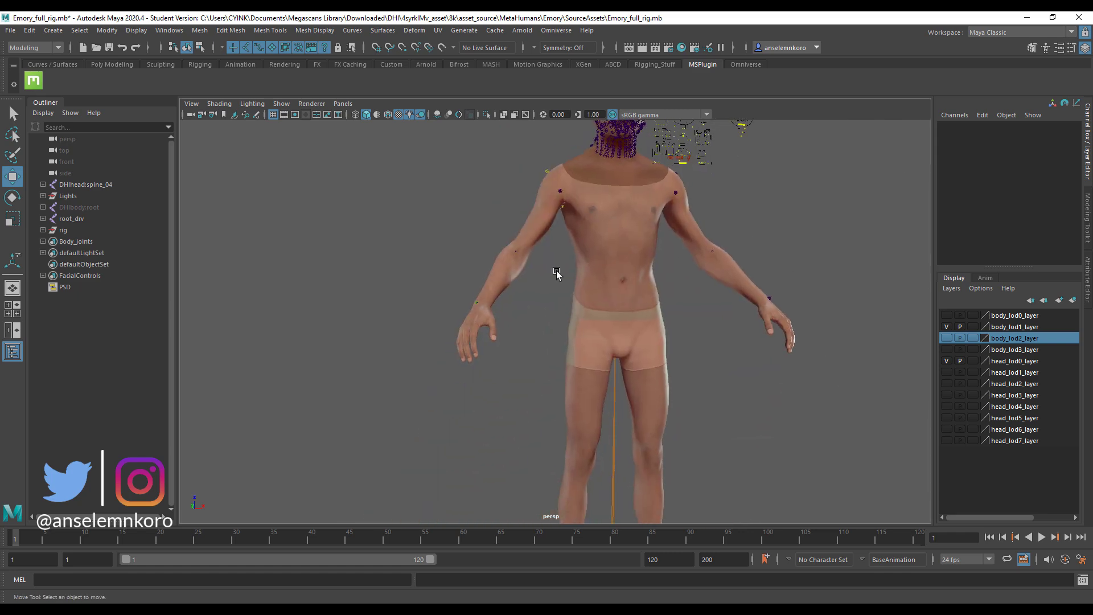
middle_click_drag(568, 358, 710, 470, "alt")
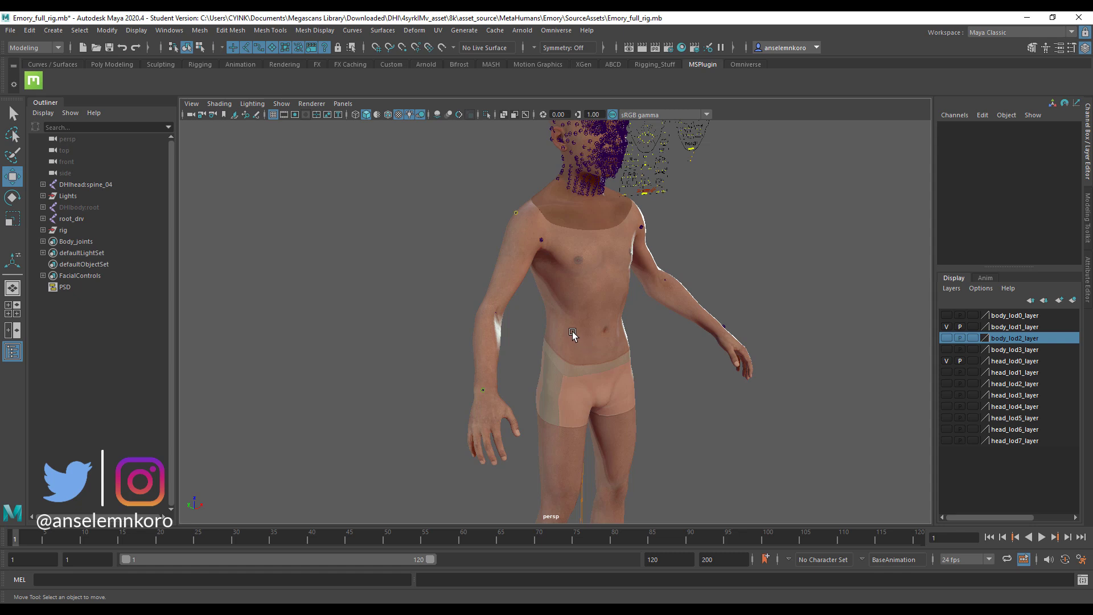
left_click(526, 116)
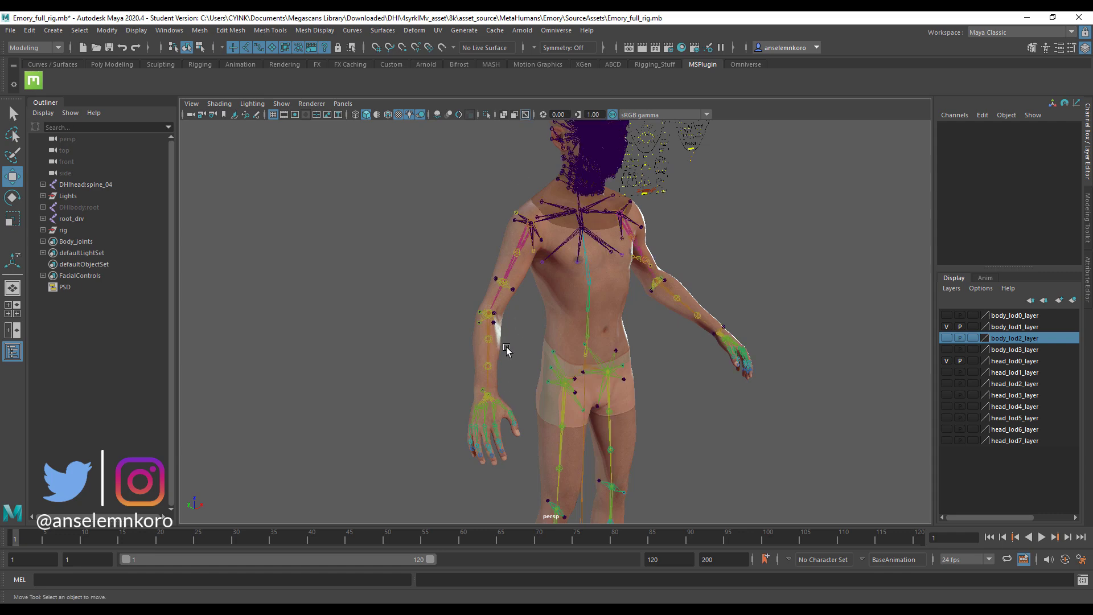
Step: Select the right forearm's driver joint lowerarm_r_drv and rotate it about Z to about 7.117
middle_click_drag(552, 380, 644, 395, "alt")
right_click_drag(644, 395, 719, 406, "alt")
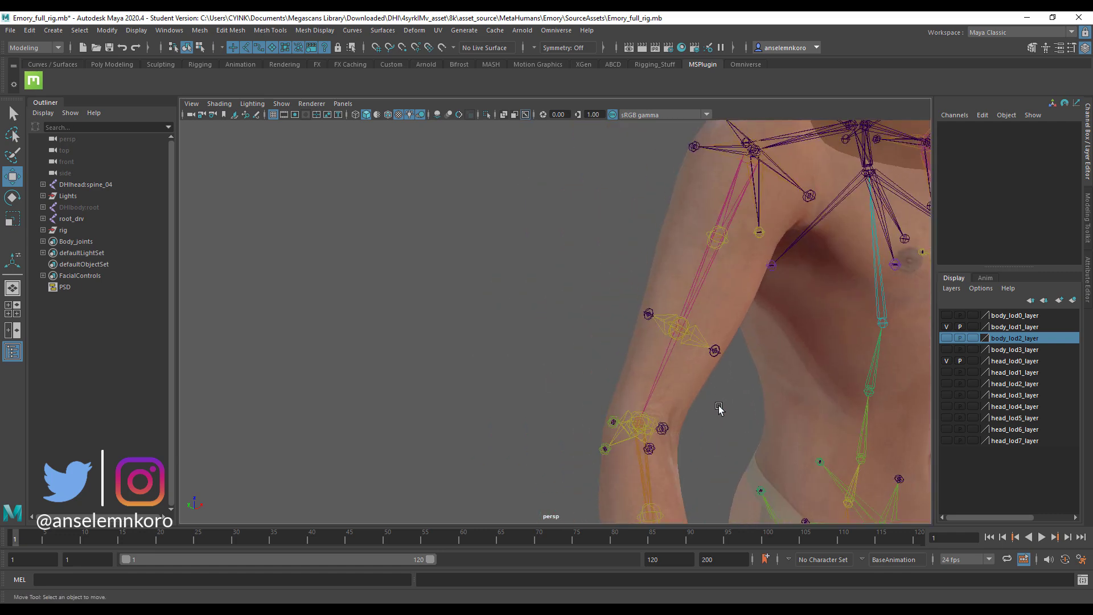
middle_click_drag(719, 406, 555, 410, "alt")
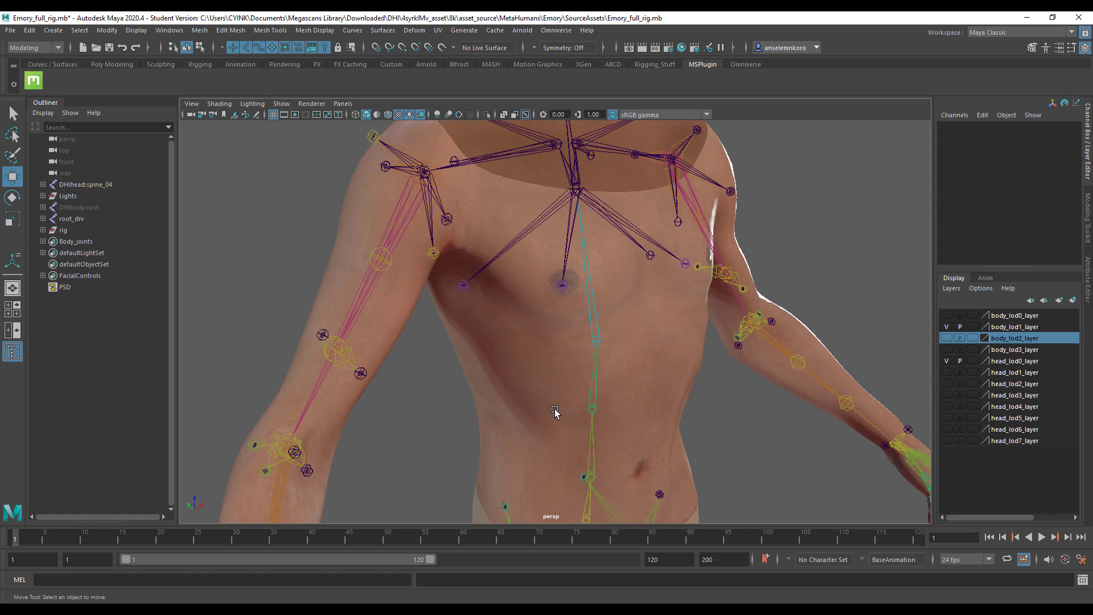
right_click_drag(434, 246, 531, 319, "alt")
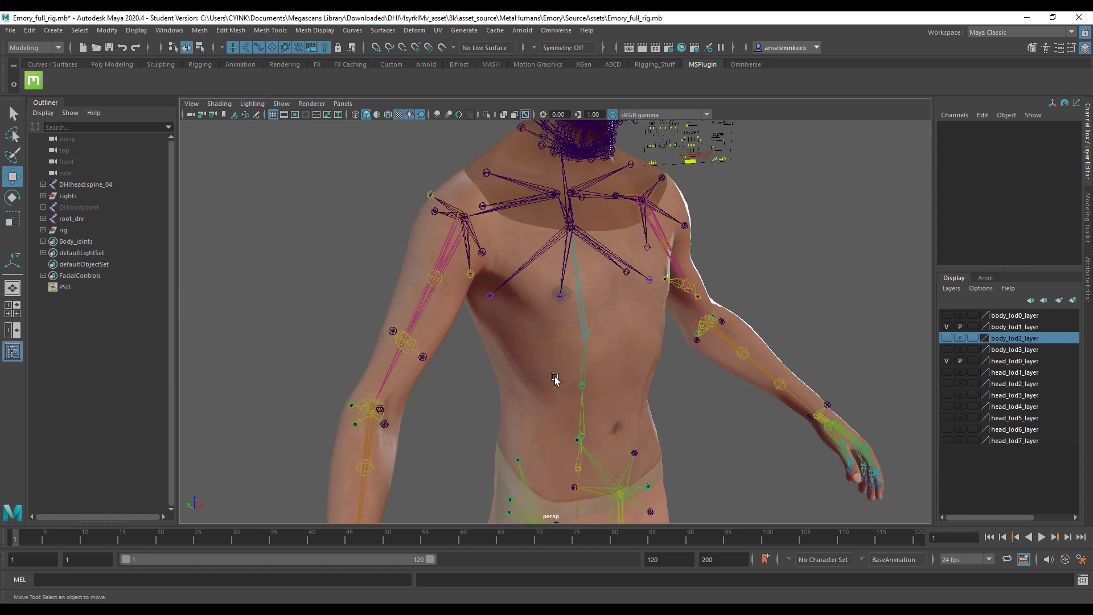
middle_click_drag(557, 381, 619, 332, "alt")
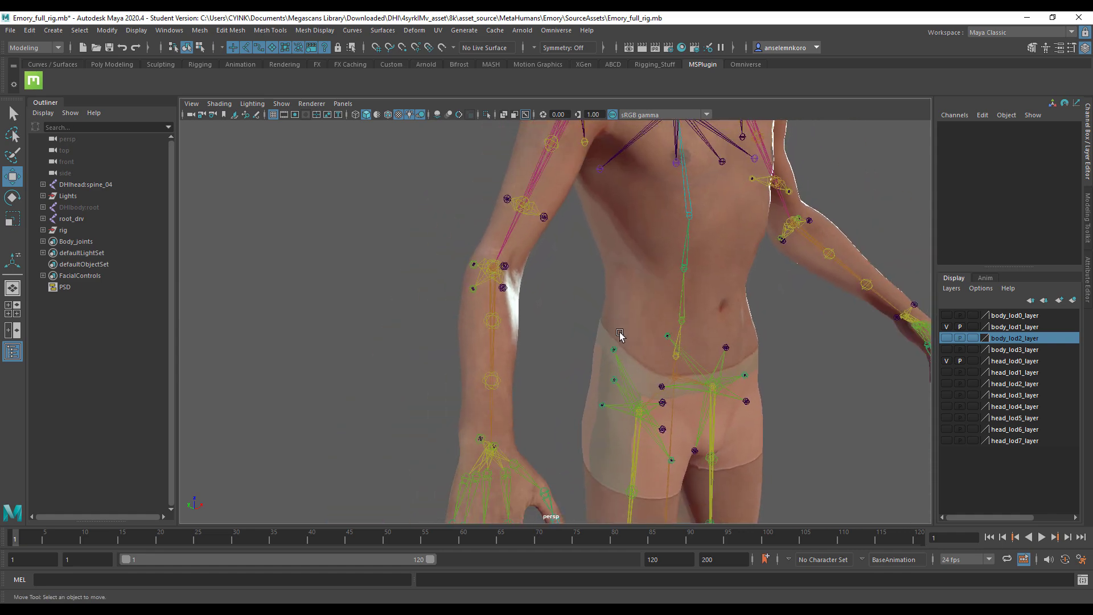
left_click_drag(528, 322, 439, 385)
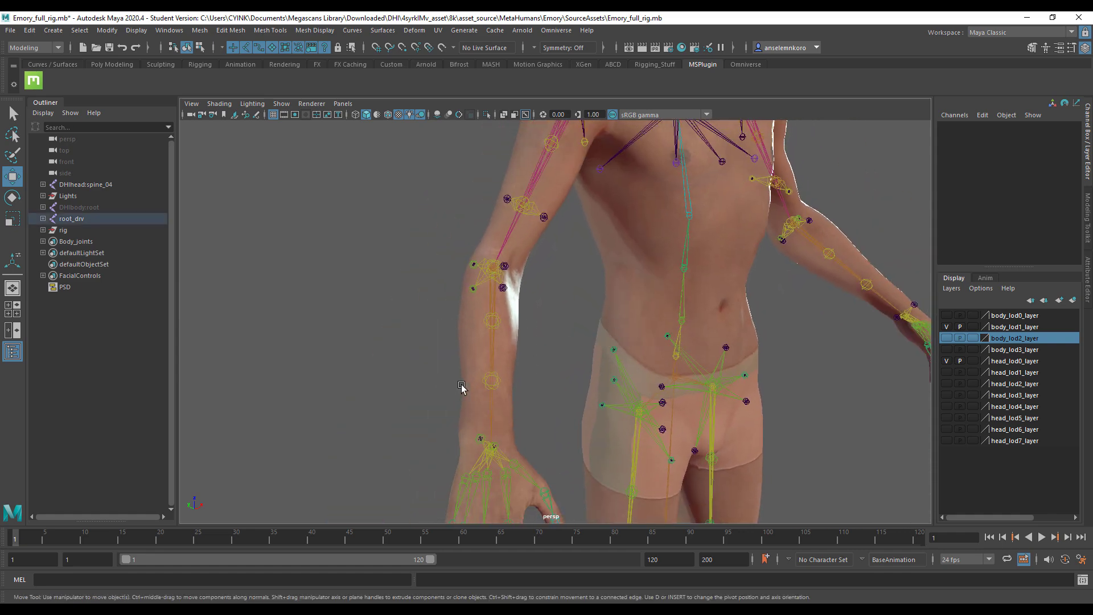
key("e")
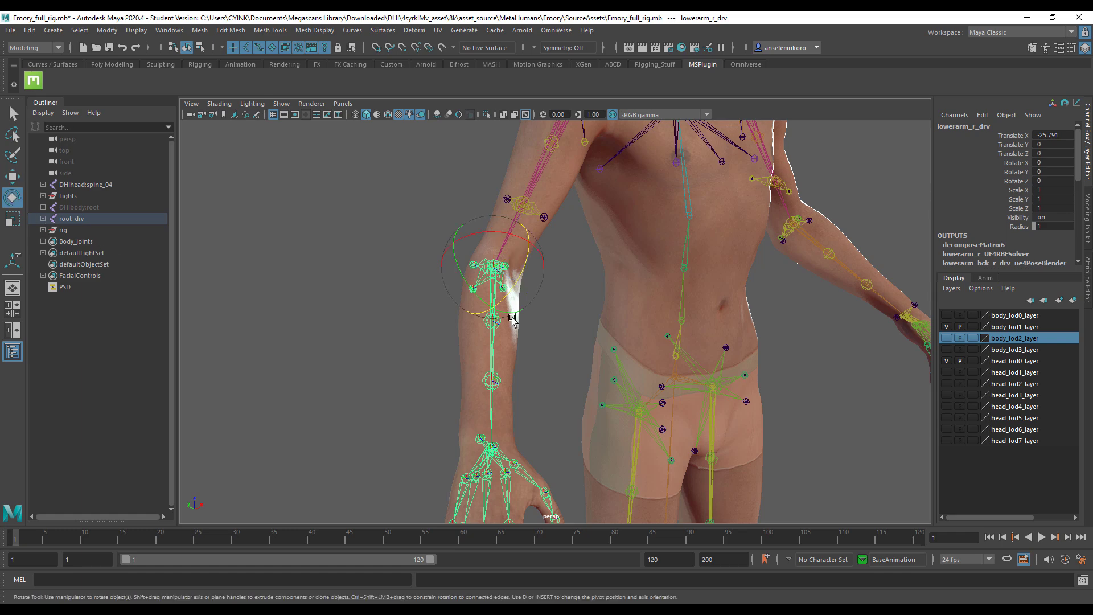
mouse_move(510, 292)
left_mouse_down()
mouse_move(529, 281)
mouse_move(507, 303)
left_mouse_up()
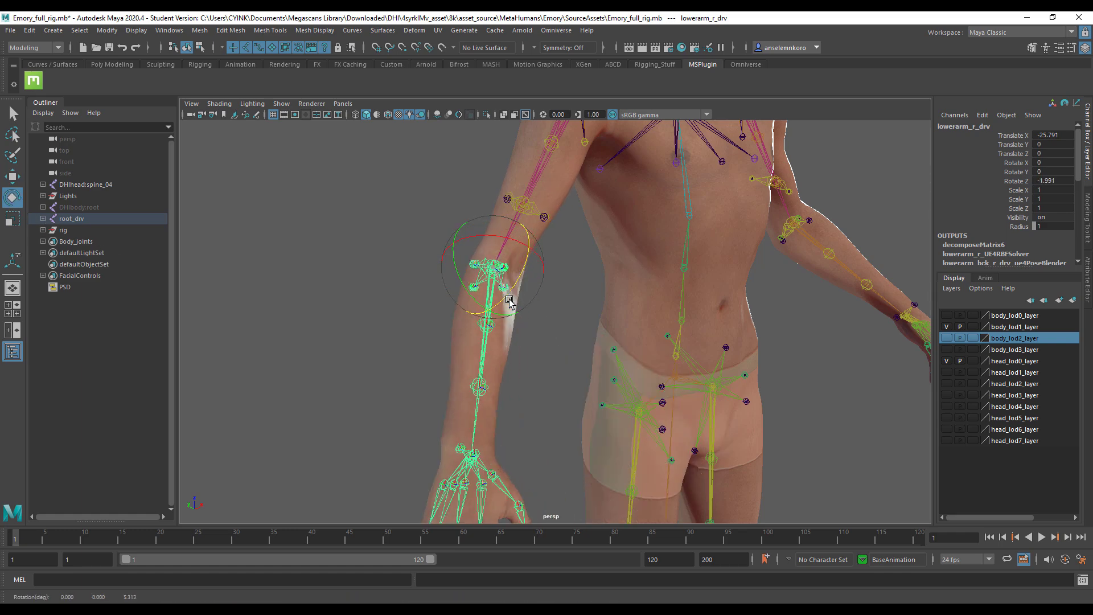
right_click(362, 263, "ctrl+shift")
right_click_drag(363, 263, 314, 259, "ctrl+shift")
left_click_drag(315, 263, 291, 254)
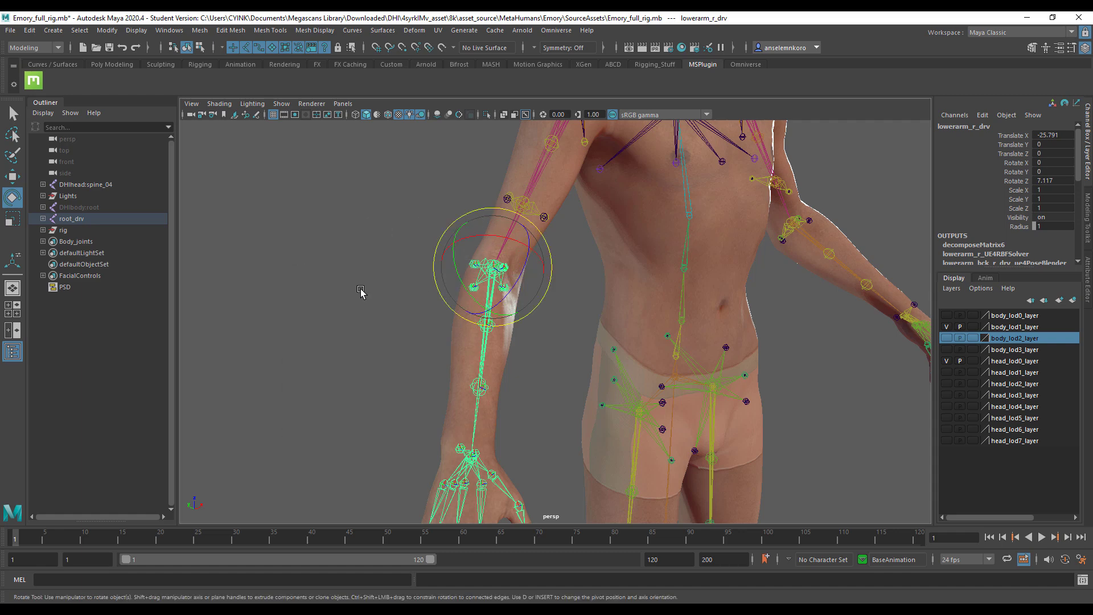
Step: Rotate the right forearm driver joint back about Z to 1.25 while checking the elbow deformation
left_click_drag(376, 299, 435, 300)
left_click_drag(399, 361, 421, 356, "alt")
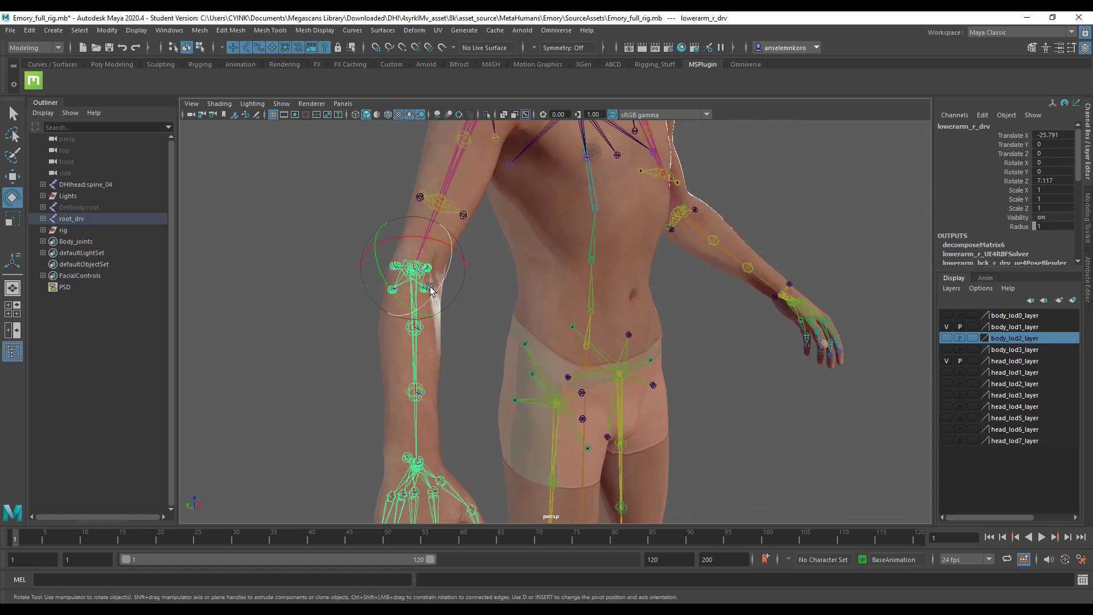
mouse_move(447, 275)
left_mouse_down()
mouse_move(460, 250)
mouse_move(441, 299)
mouse_move(459, 244)
mouse_move(446, 272)
left_mouse_up()
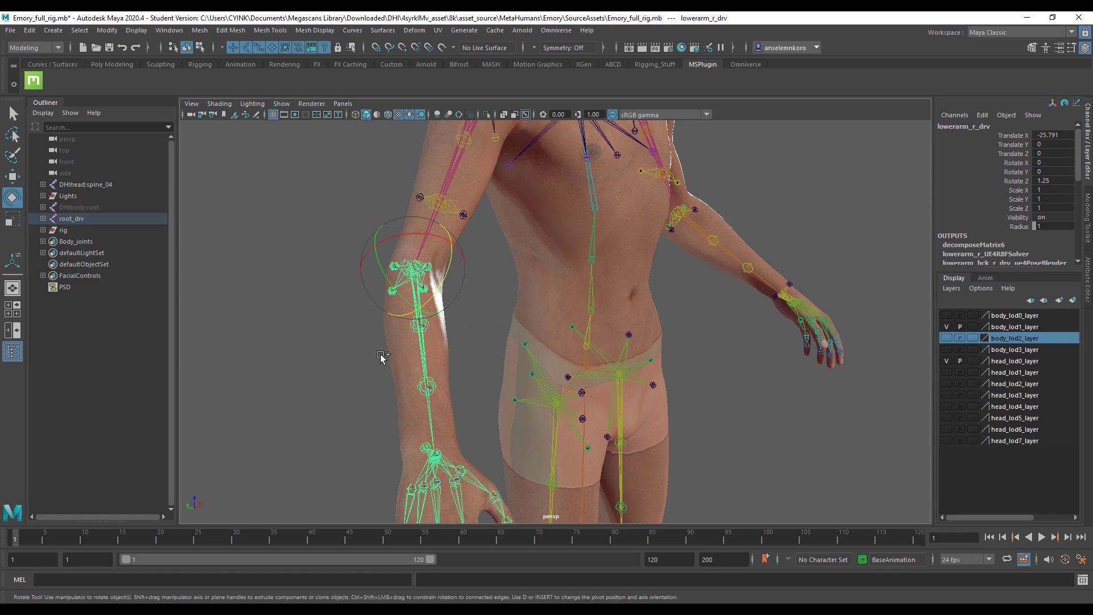
Step: Try rotating lowerarm_r_drv to about 38.8, -35.7 and -14.7 on X, Y and Z, and undo it
left_click_drag(380, 355, 343, 355)
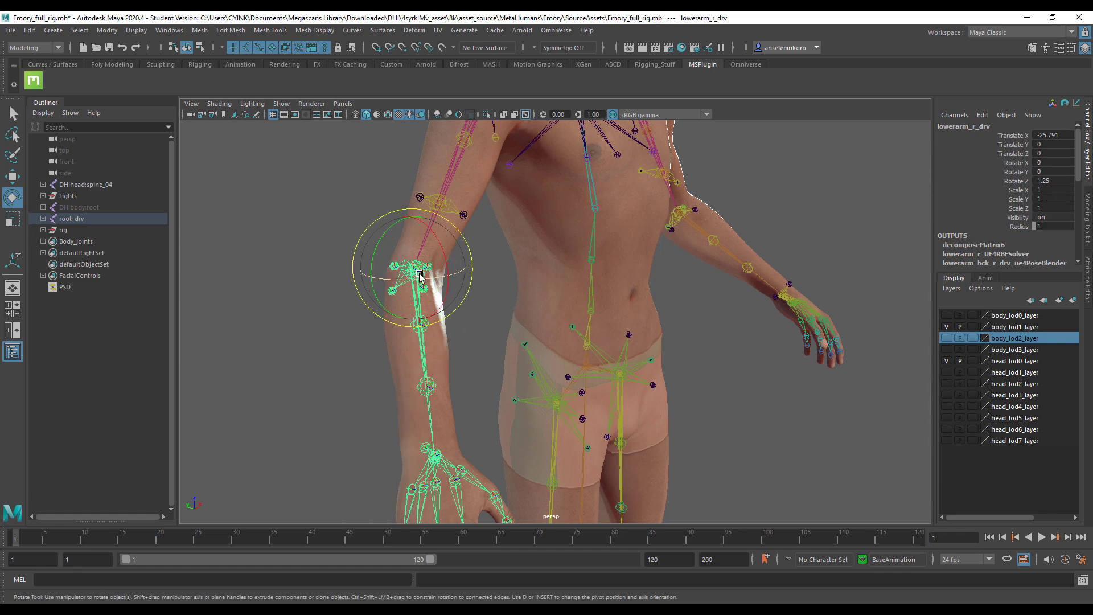
left_click_drag(486, 297, 555, 251, "alt")
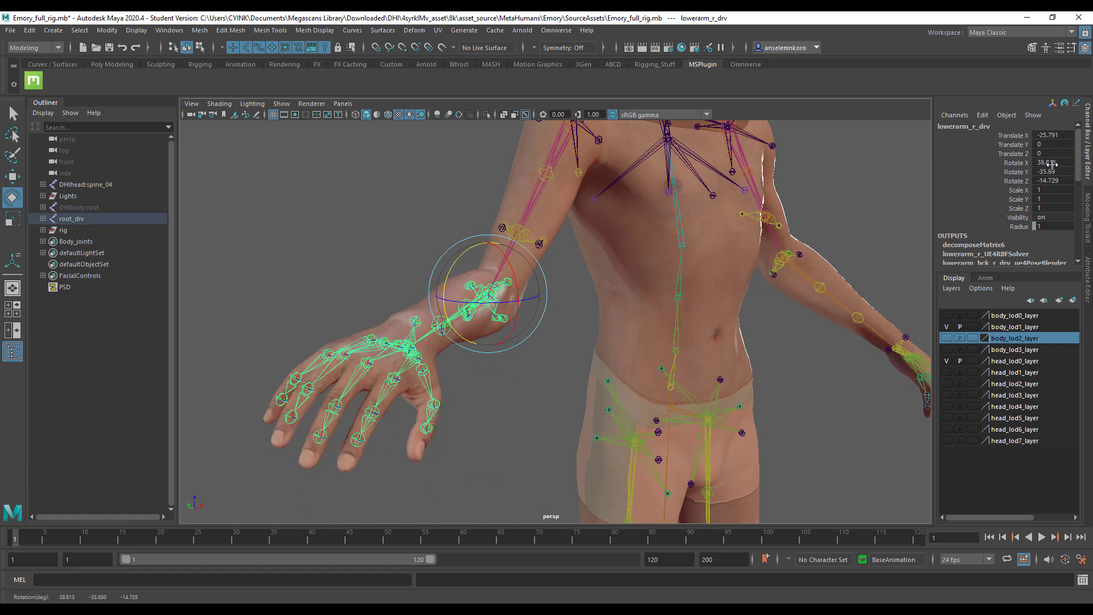
key("ctrl+z")
Step: Select the right calf driver joint calf_r_drv and bend the knee to about 2.886, -10.757 and -73.004 on X, Y and Z
middle_click_drag(803, 330, 679, 340, "alt")
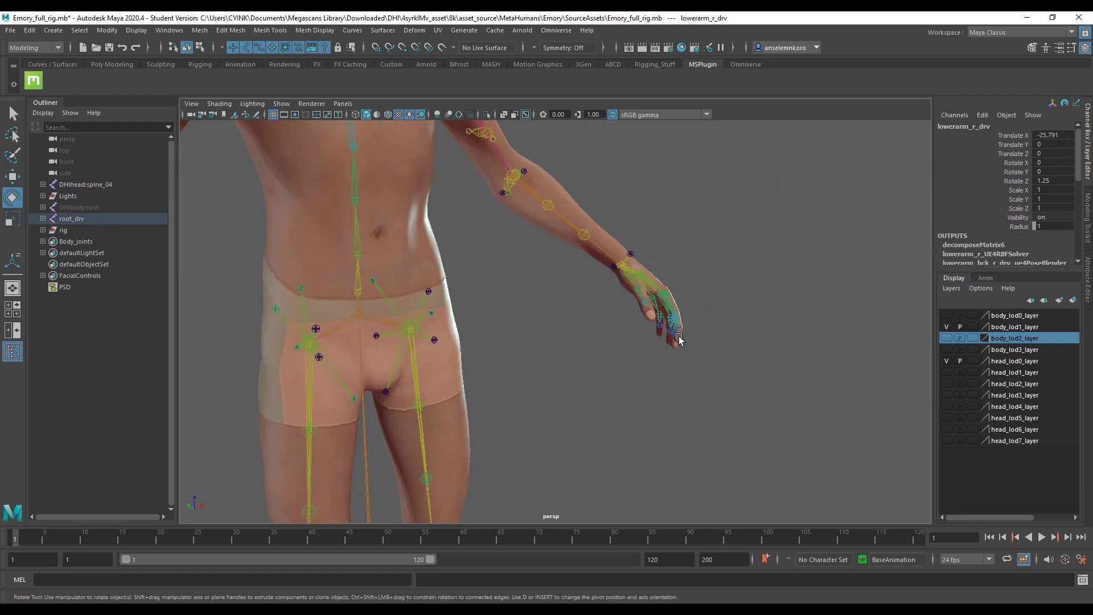
right_click_drag(680, 339, 663, 209, "alt")
middle_click_drag(664, 209, 717, 119, "alt")
left_click_drag(537, 309, 627, 391)
right_click_drag(627, 390, 549, 381, "alt")
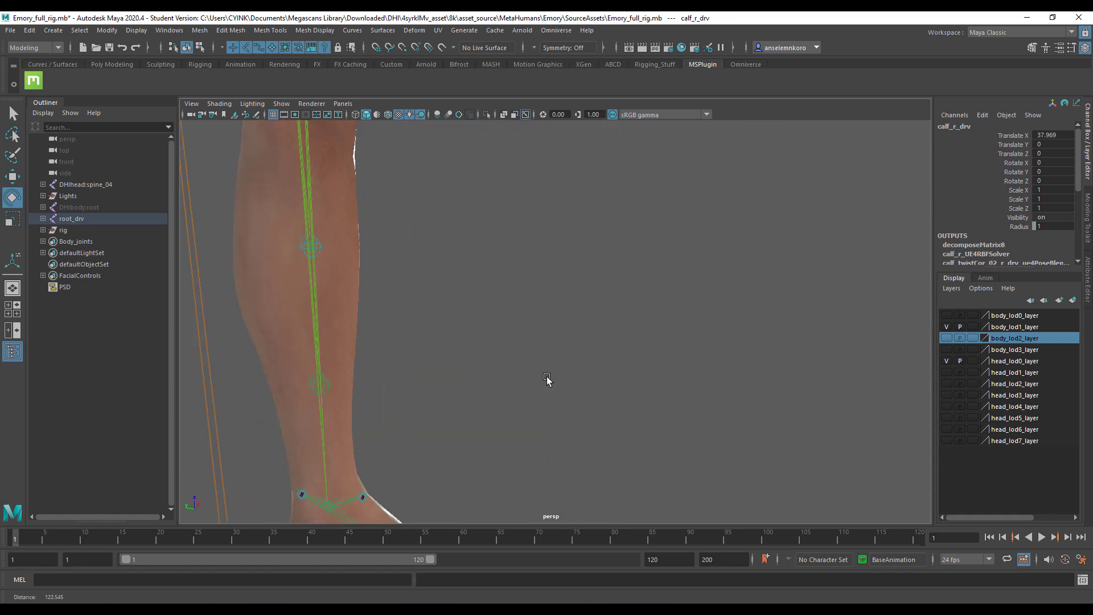
middle_click_drag(548, 381, 675, 342, "alt")
scroll(675, 345, "down", 5)
left_click_drag(681, 162, 674, 259)
Step: Frame the upper body and turn off the display of joints in the viewport
right_click_drag(675, 257, 532, 251, "alt")
left_click_drag(532, 252, 679, 298, "alt")
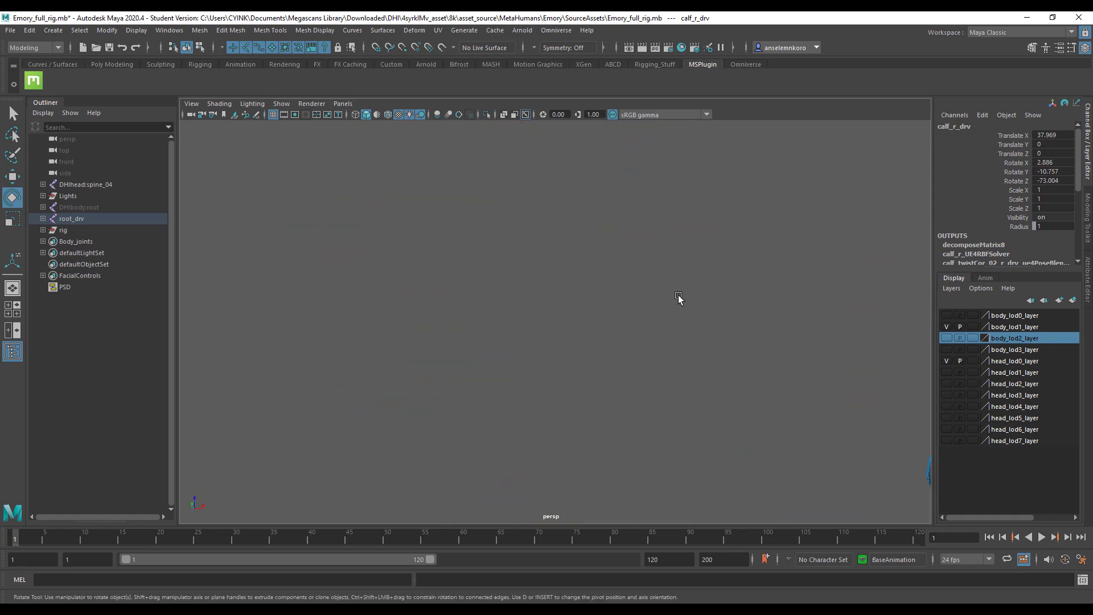
middle_click_drag(678, 298, 598, 334, "alt")
right_click_drag(535, 291, 507, 301, "alt")
middle_click_drag(507, 301, 554, 319, "alt")
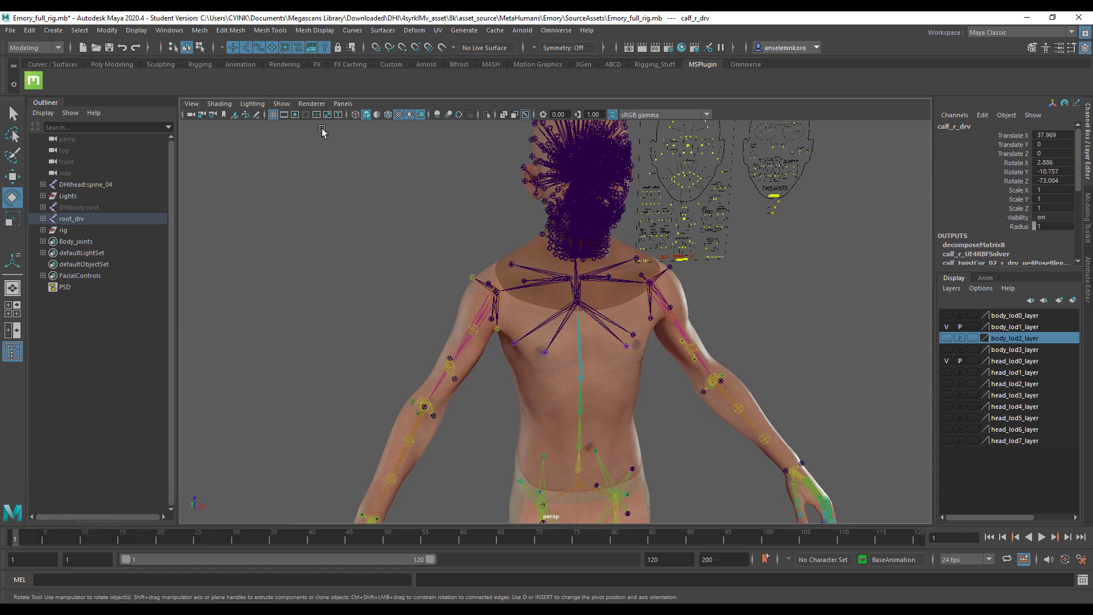
left_click(282, 104)
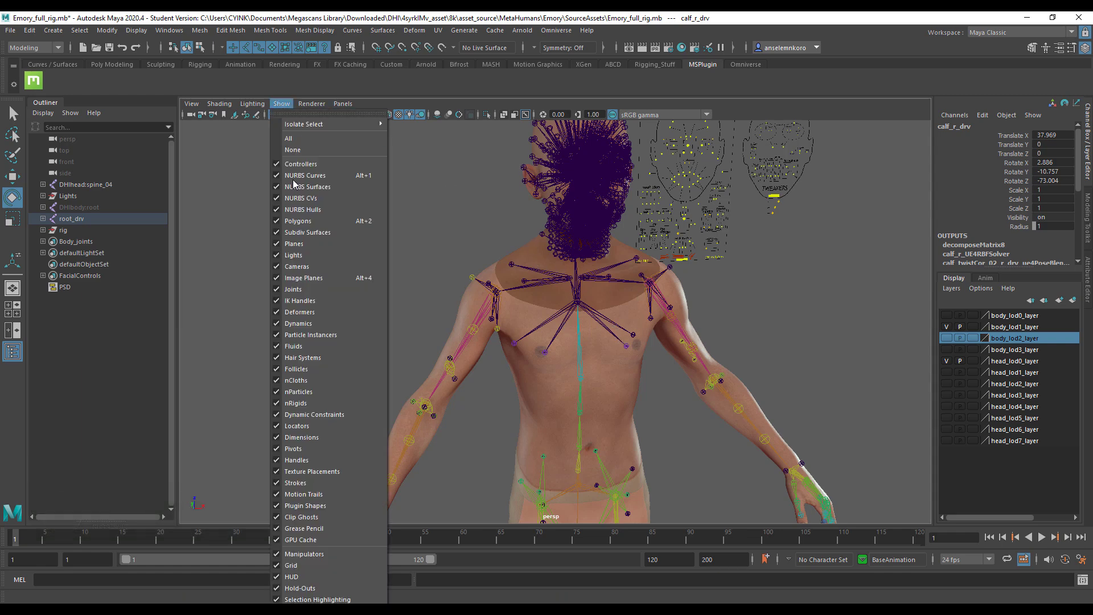
left_click(296, 292)
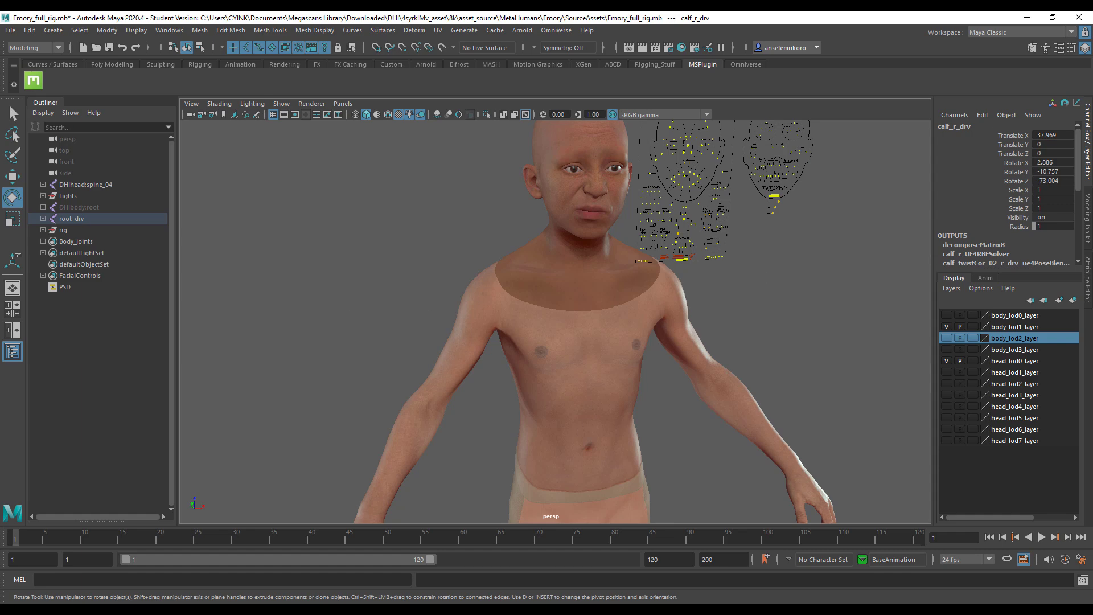
Step: Switch to Quixel Bridge and browse the available MetaHuman presets
key("alt+Tab")
scroll(462, 329, "up", 3)
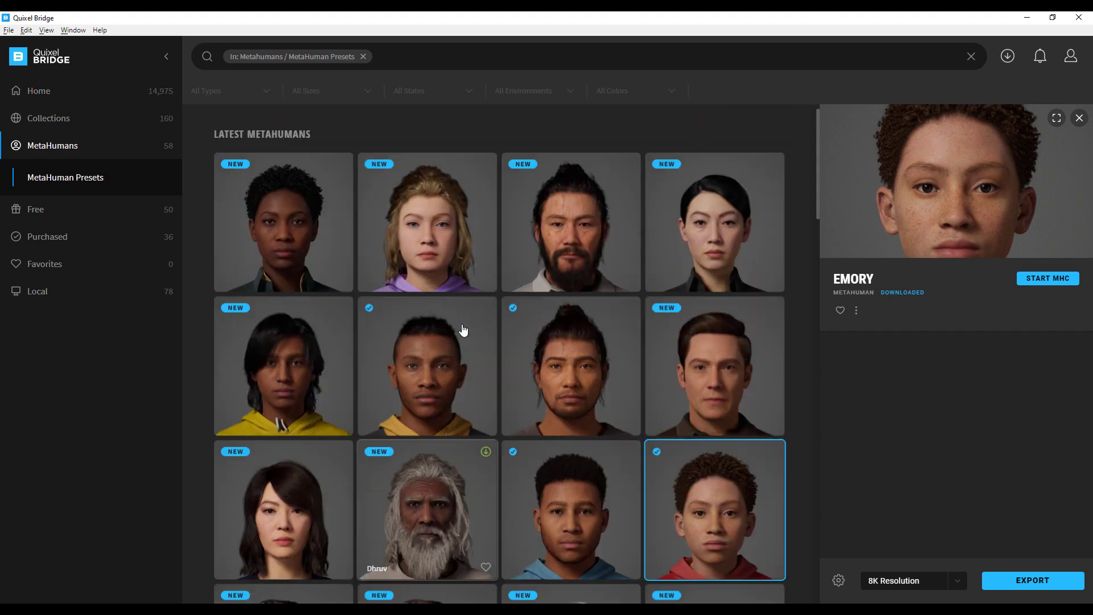
scroll(463, 330, "down", 5)
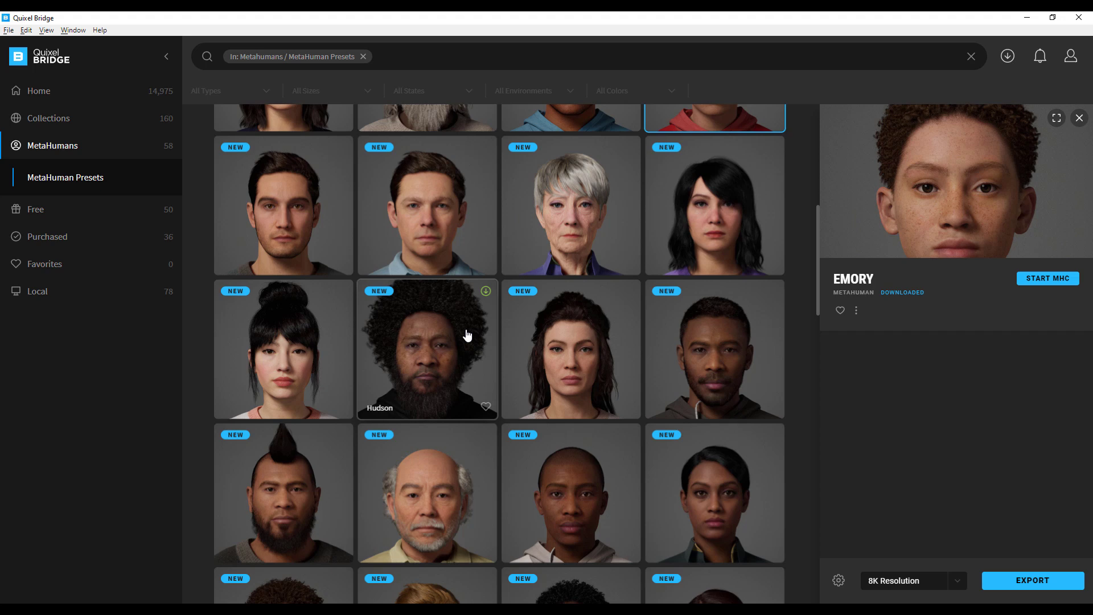
scroll(556, 369, "down", 5)
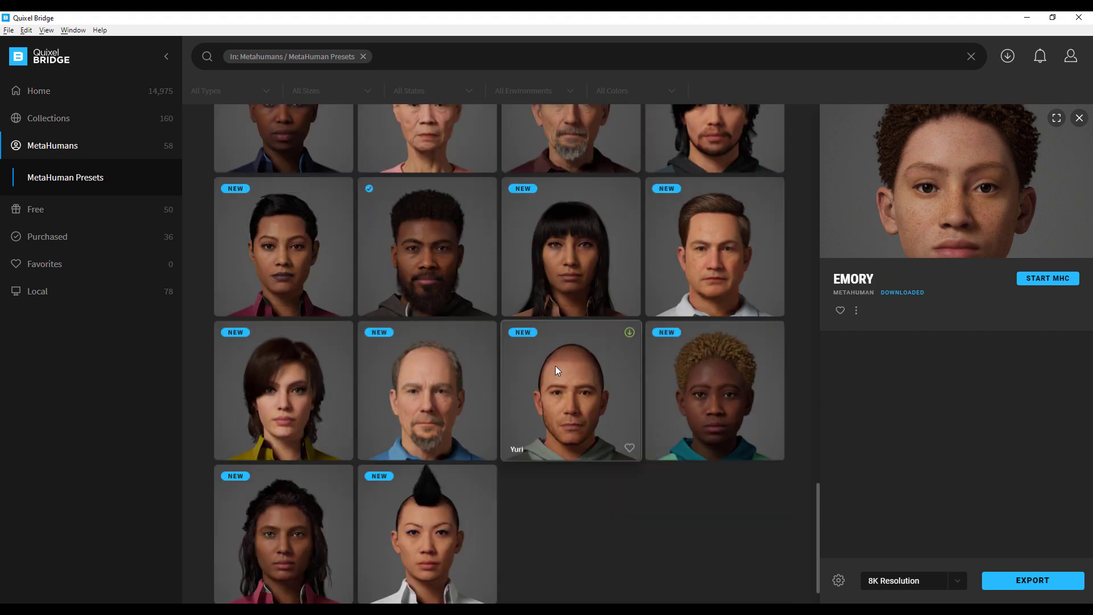
scroll(556, 369, "up", 2)
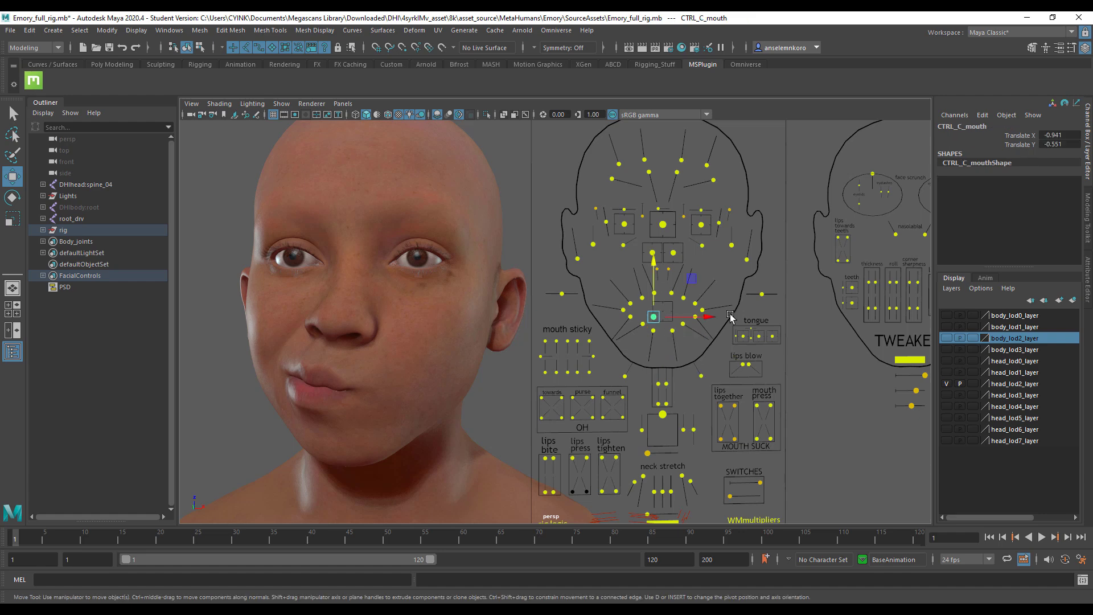
Step: In Maya, shift CTRL_C_mouth toward the opposite side and move CTRL_C_eye to about 0.82 in X and 0.013 in Y
left_click_drag(688, 283, 718, 275)
left_click(662, 225)
left_click_drag(701, 185, 734, 162)
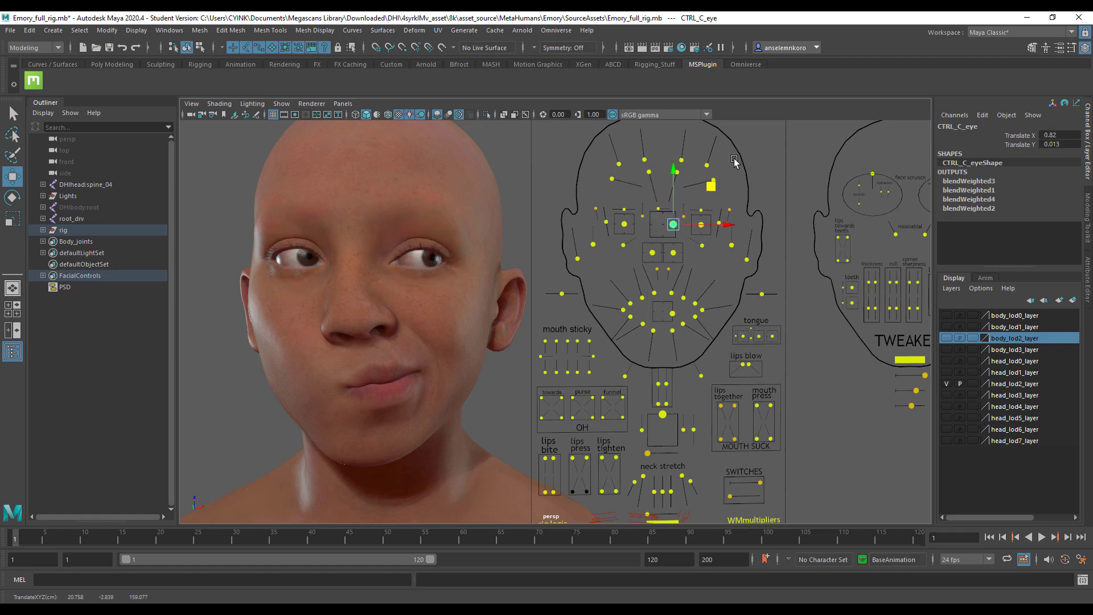
right_click_drag(570, 240, 609, 259, "alt")
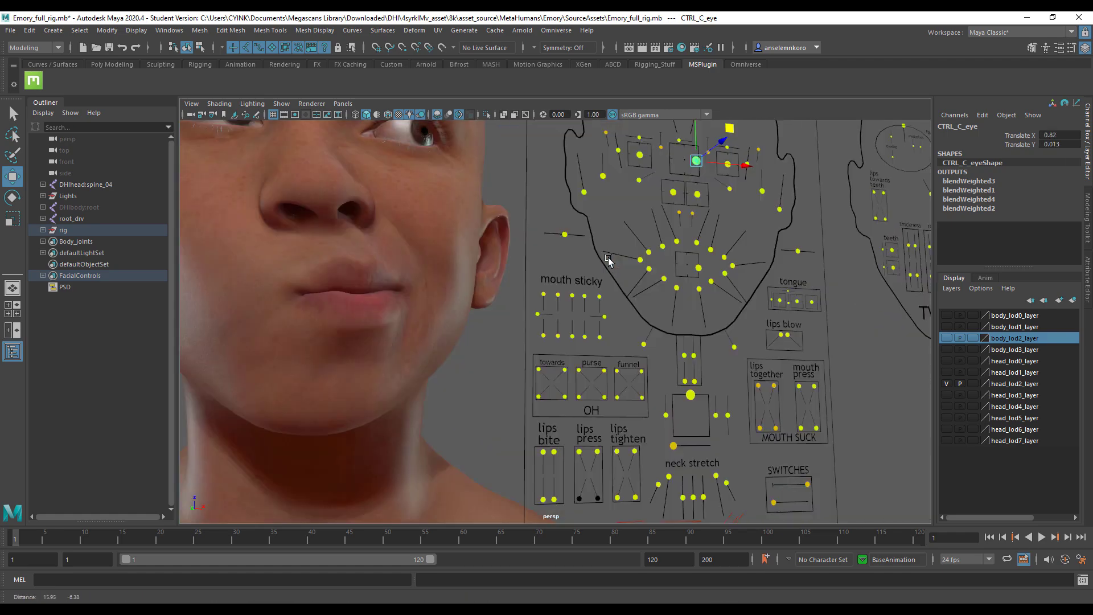
scroll(529, 259, "down", 5)
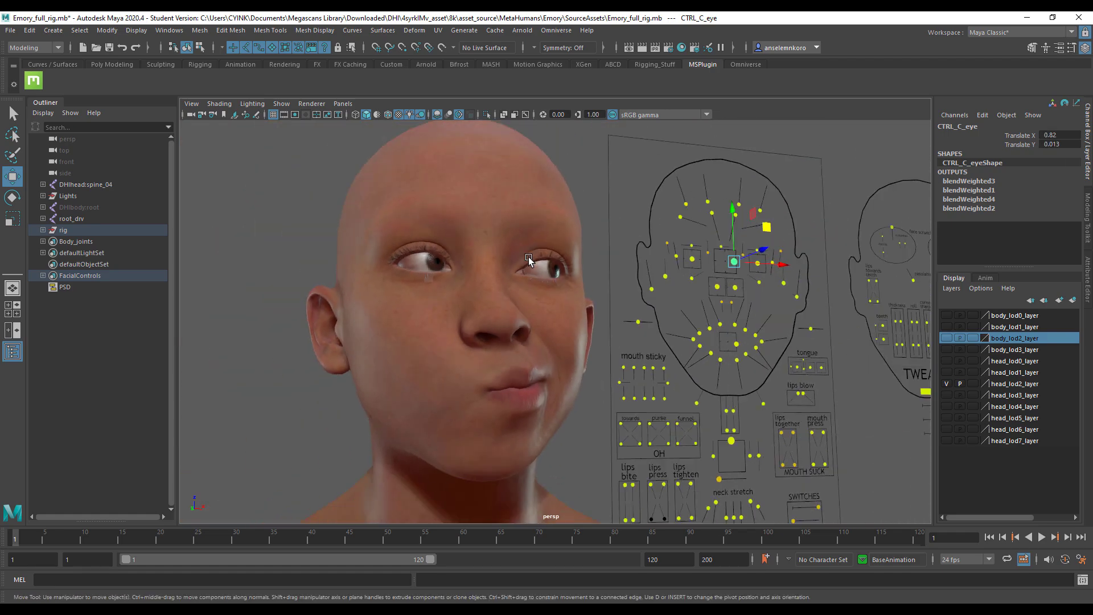
Step: Select the CTRL_C_jaw facial control and shift it sideways to test the jaw movement
left_click_drag(718, 317, 669, 319, "alt")
middle_click_drag(669, 319, 600, 308, "alt")
scroll(668, 341, "down", 3)
left_click(666, 371)
scroll(715, 413, "up", 2)
mouse_move(641, 419)
left_mouse_down()
mouse_move(667, 430)
mouse_move(662, 402)
mouse_move(627, 420)
left_mouse_up()
Step: Reset the CTRL_C_mouth control by setting its Translate X and Translate Y to 0
left_click(687, 286)
left_click(1059, 144)
type("0")
key("Return")
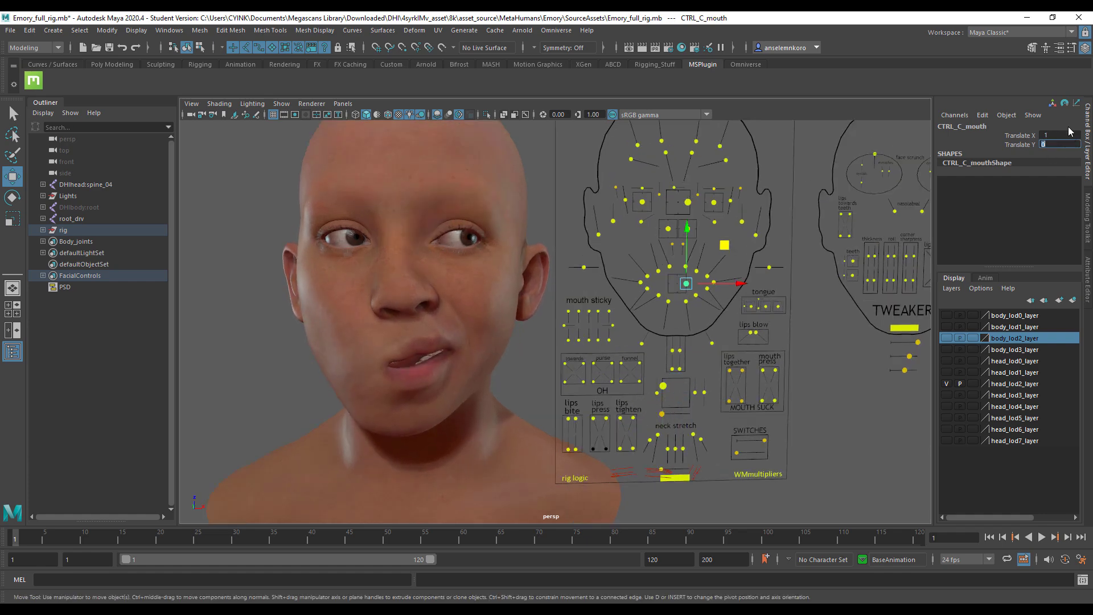
left_click(1066, 135)
type("0")
key("Return")
Step: Reset the CTRL_C_jaw control by setting its Translate X and Translate Y to 0
left_click(663, 386)
left_click_drag(1059, 135, 1059, 144)
type("0")
key("Return")
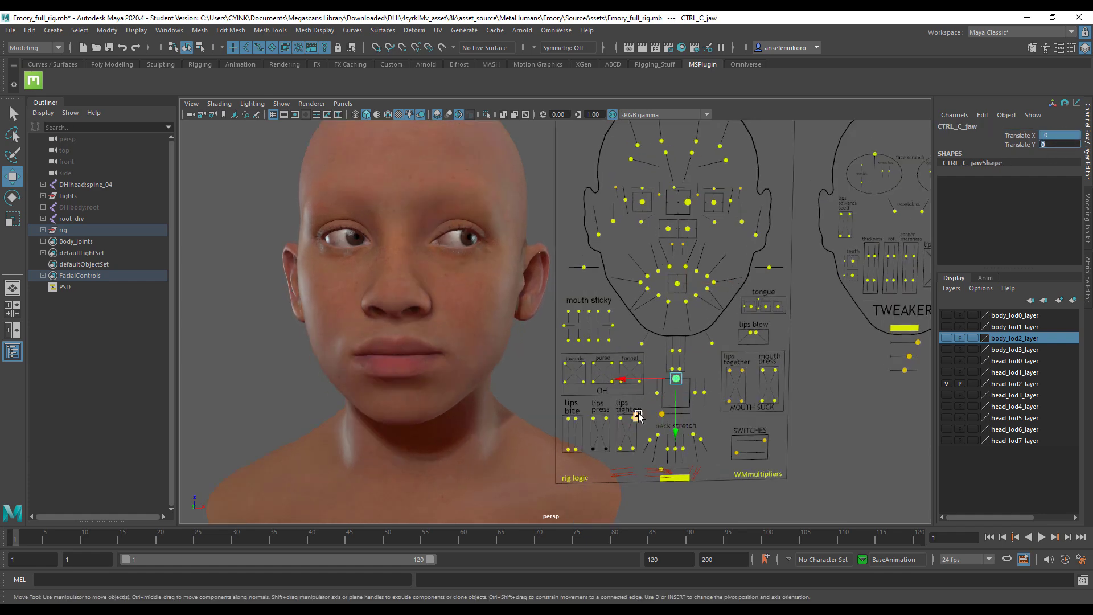
Step: Return the CTRL_C_eye control to the centre of its box and raise both nose controls together
left_click_drag(639, 419, 678, 384)
key("ctrl+z")
left_click(688, 202)
mouse_move(727, 163)
left_mouse_down()
mouse_move(708, 166)
mouse_move(702, 136)
mouse_move(720, 210)
mouse_move(715, 178)
mouse_move(727, 165)
left_mouse_up()
left_click(688, 229)
left_click(669, 228, "shift")
Step: Select the brow-raise controls of both eyebrows together on the facial control board
middle_click_drag(727, 166, 704, 290, "alt")
scroll(703, 290, "up", 2)
left_click(680, 226)
left_click(707, 222, "shift")
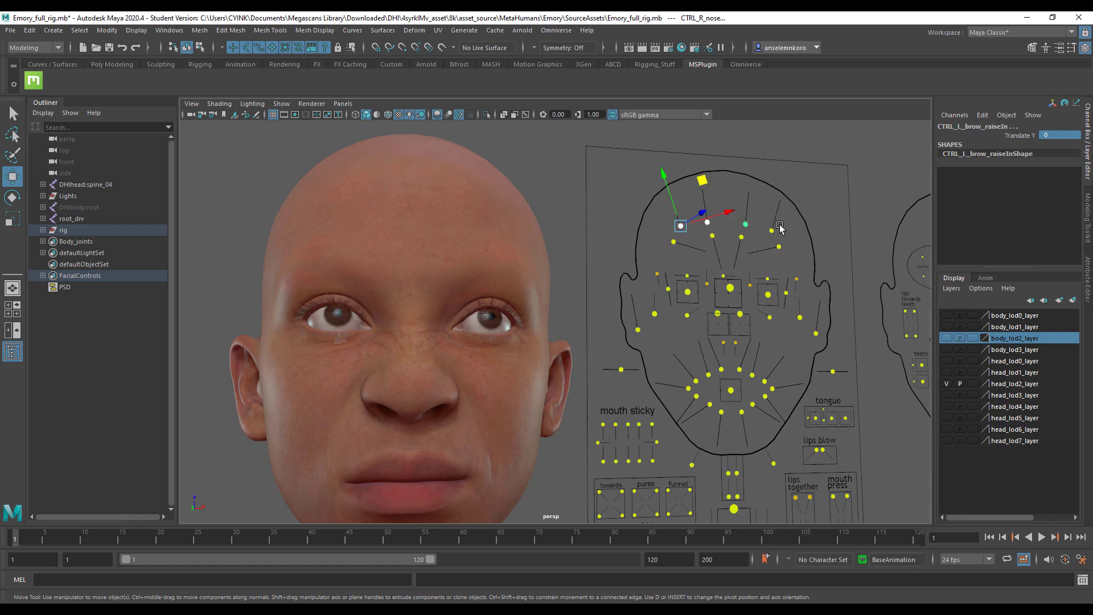